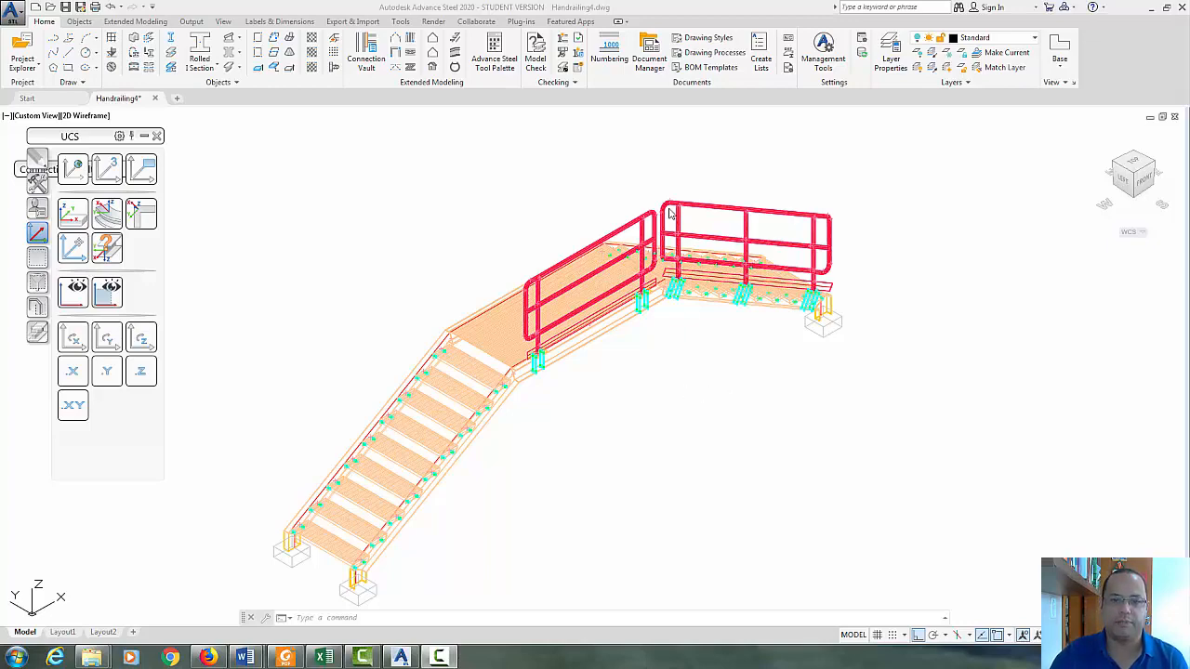
- Turn on all layers of the stair and landing model
{"action": "middle_click_drag", "start_coordinate": [493, 243], "coordinate": [504, 214]}
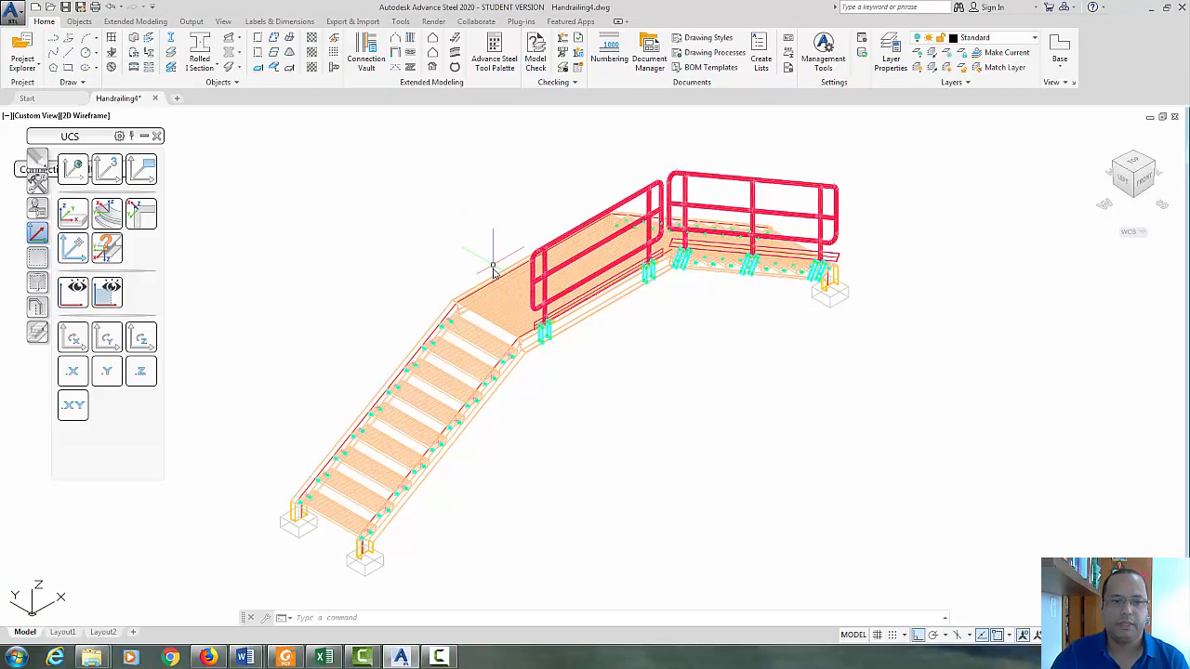
{"action": "scroll", "coordinate": [494, 283], "scroll_direction": "up", "scroll_amount": 5}
{"action": "middle_click_drag", "start_coordinate": [495, 317], "coordinate": [632, 310]}
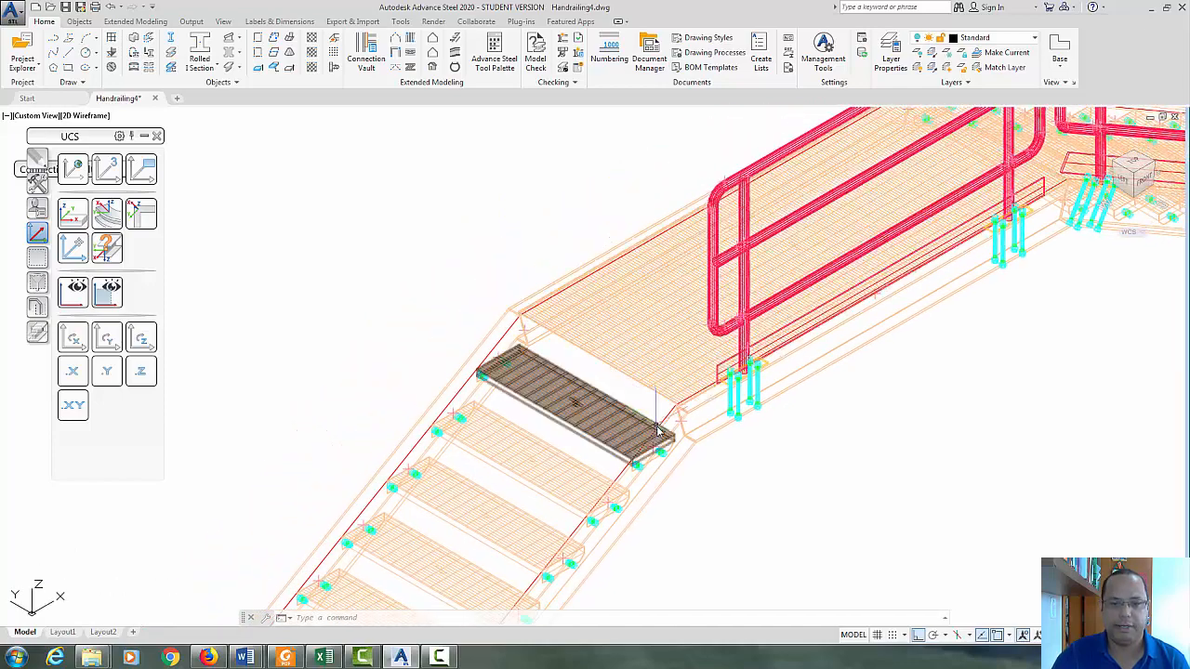
{"action": "scroll", "coordinate": [658, 428], "scroll_direction": "up", "scroll_amount": 2}
{"action": "left_click", "coordinate": [917, 69]}
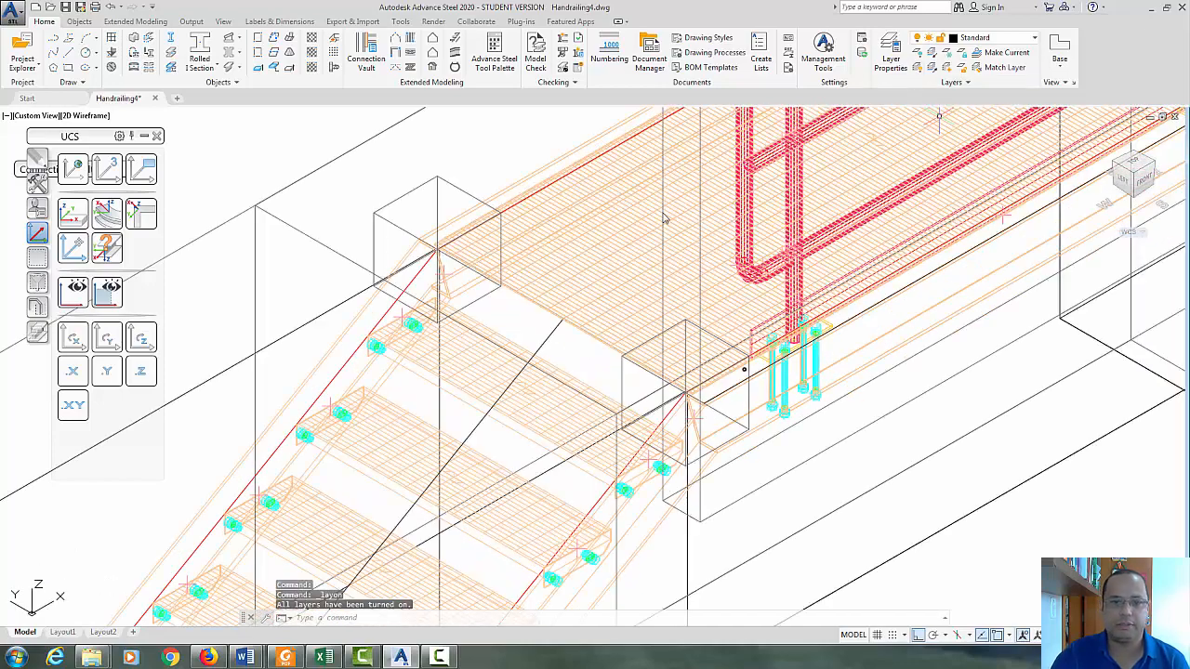
- Examine the corner where the lower stair flight's near stringer meets the landing stringer
{"action": "scroll", "coordinate": [725, 430], "scroll_direction": "up", "scroll_amount": 2}
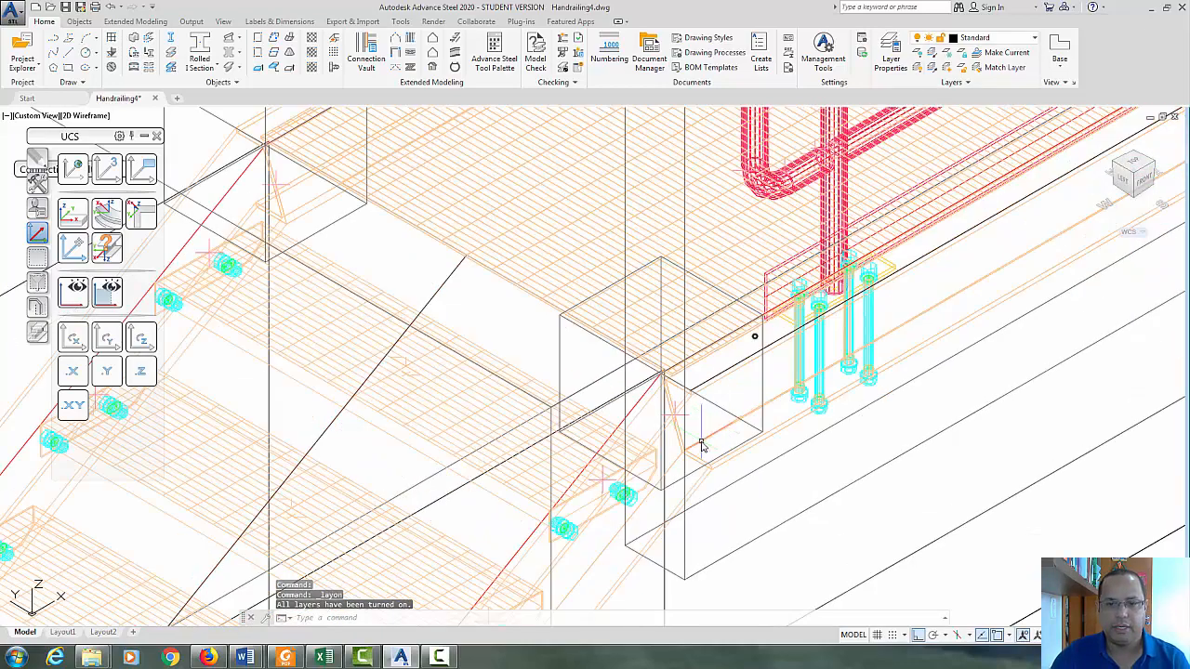
{"action": "scroll", "coordinate": [701, 446], "scroll_direction": "down", "scroll_amount": 2}
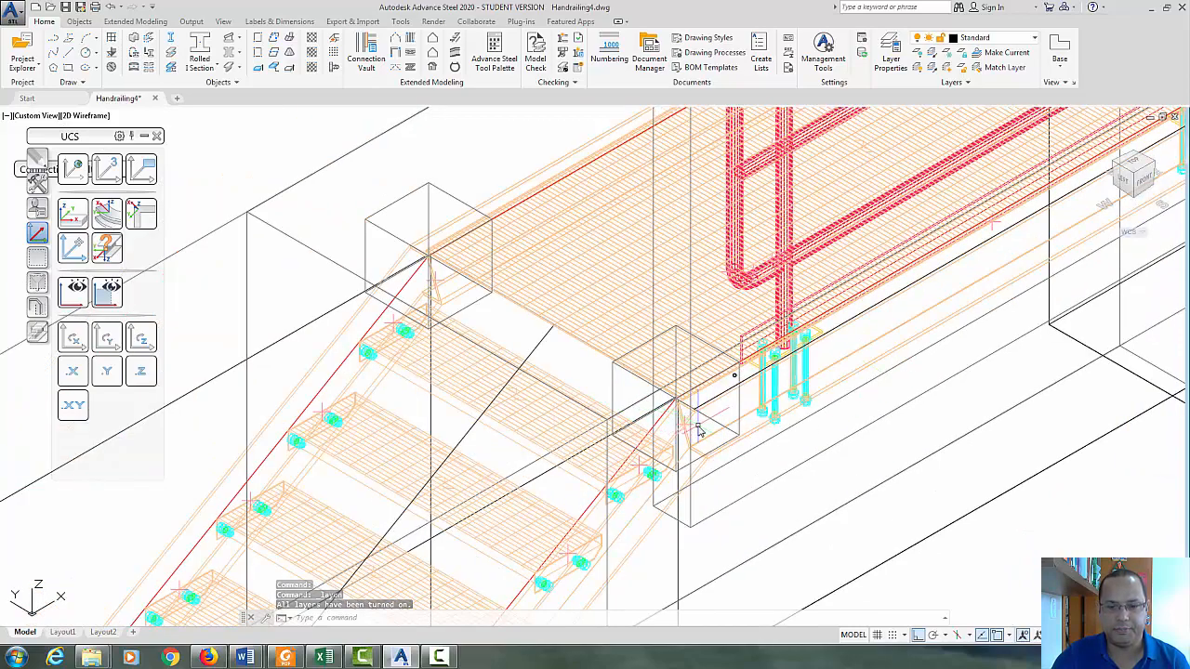
{"action": "scroll", "coordinate": [699, 430], "scroll_direction": "up", "scroll_amount": 4}
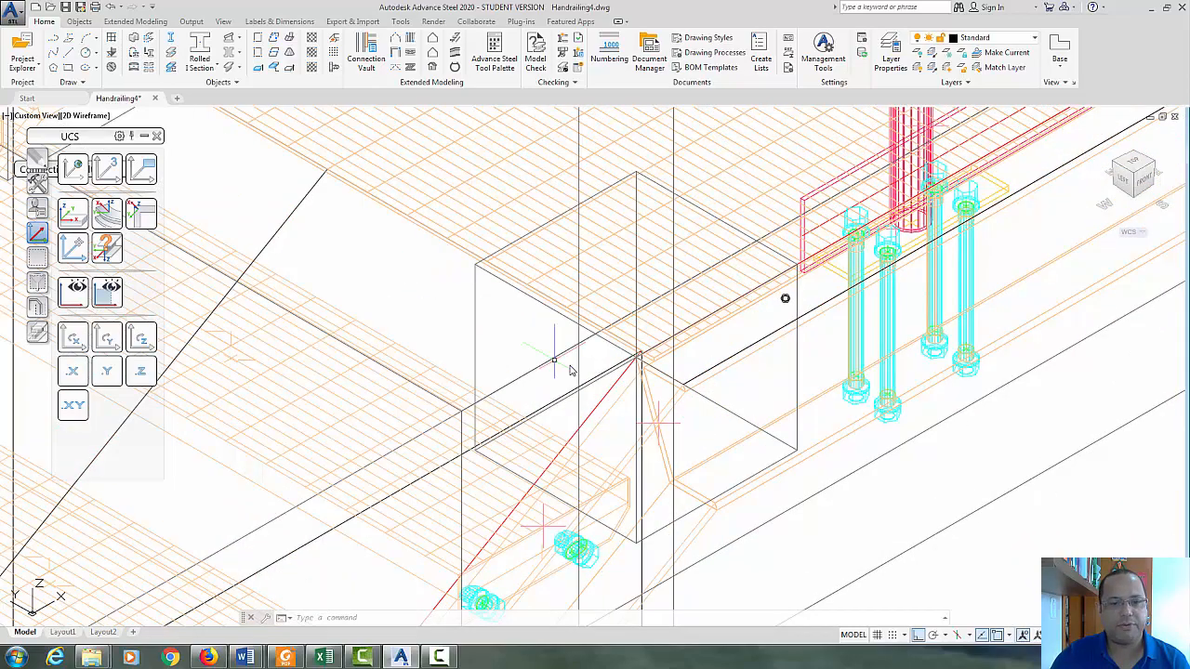
{"action": "scroll", "coordinate": [571, 370], "scroll_direction": "down", "scroll_amount": 4}
{"action": "scroll", "coordinate": [832, 379], "scroll_direction": "up", "scroll_amount": 2}
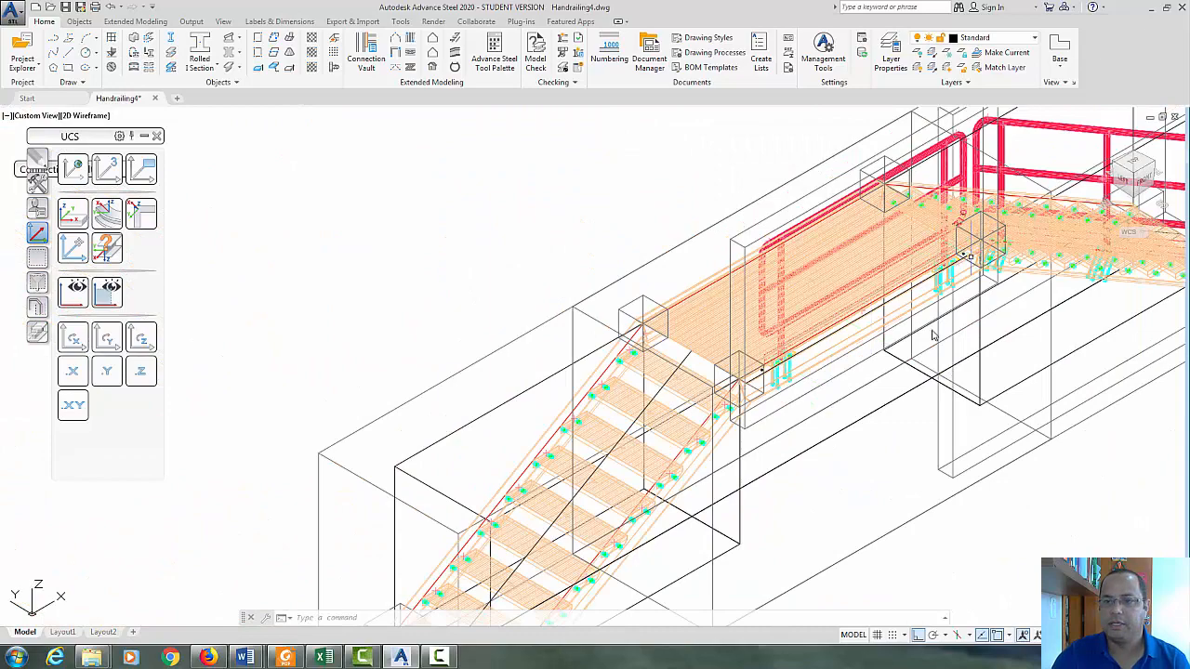
{"action": "middle_click_drag", "start_coordinate": [936, 346], "coordinate": [702, 371]}
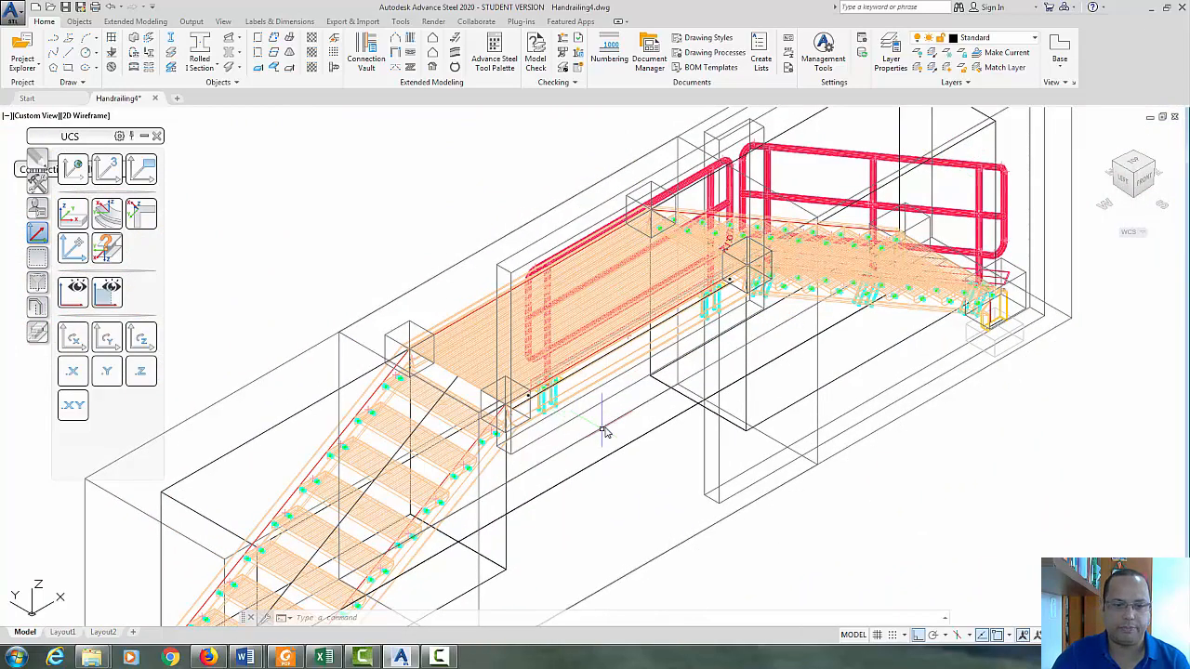
{"action": "scroll", "coordinate": [604, 433], "scroll_direction": "up", "scroll_amount": 8}
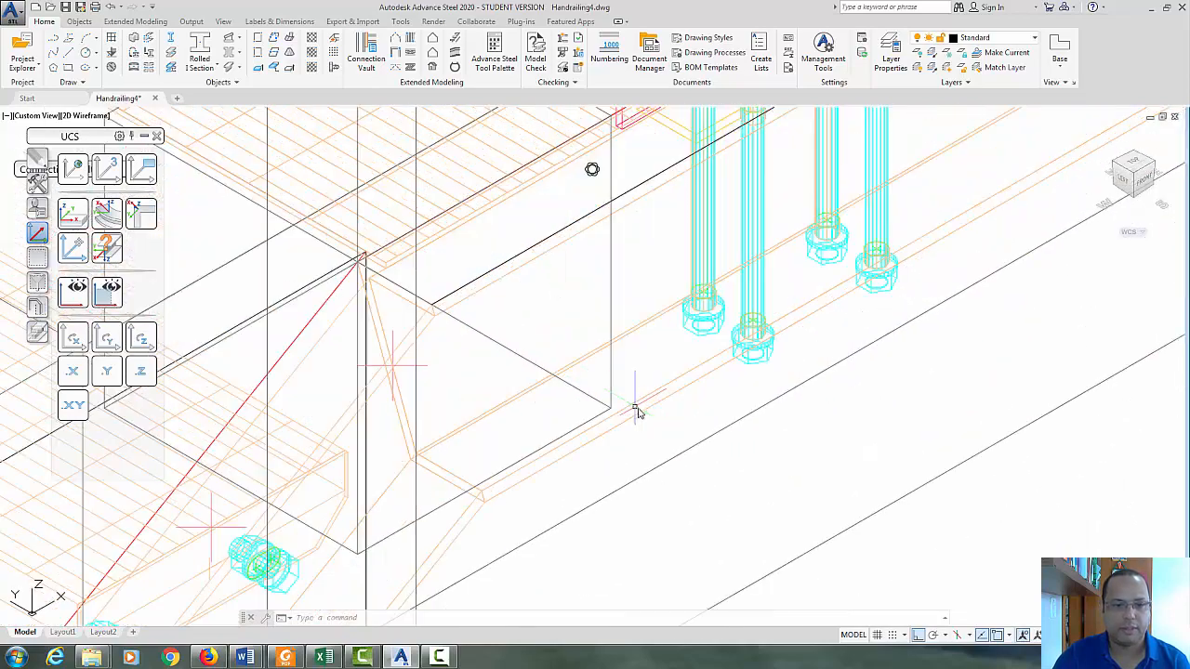
{"action": "middle_click_drag", "start_coordinate": [635, 407], "coordinate": [1082, 523]}
{"action": "scroll", "coordinate": [997, 509], "scroll_direction": "down", "scroll_amount": 2}
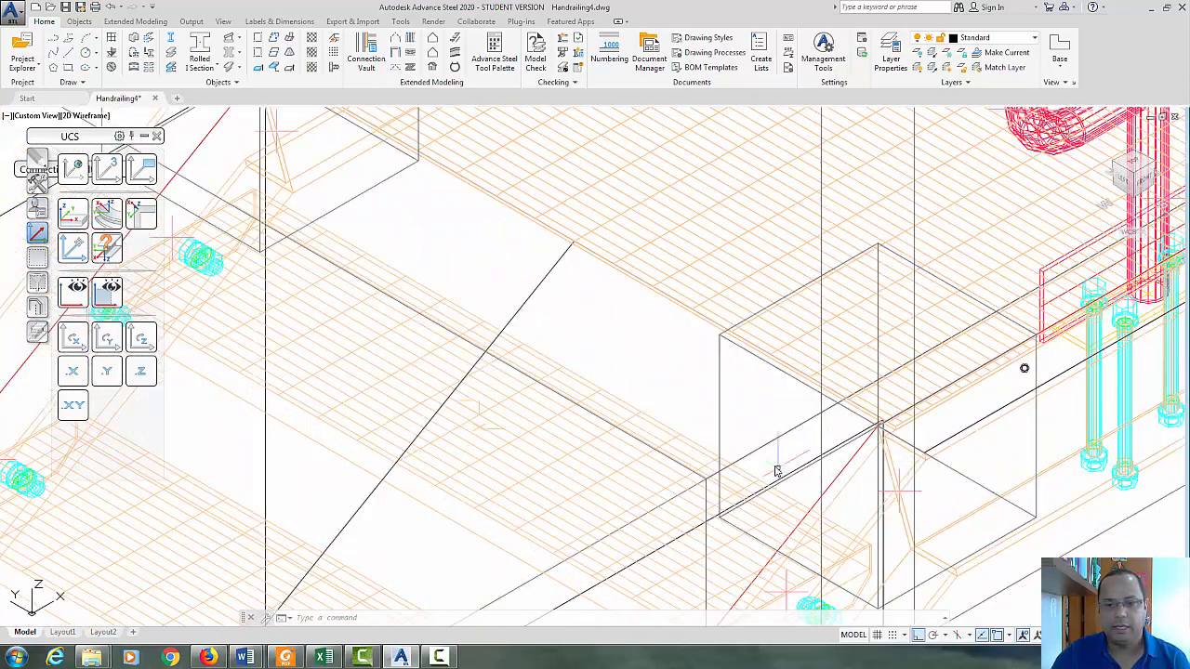
- Move the UCS origin to the outer top endpoint of the near stringer where the stair flight meets the landing
{"action": "left_click", "coordinate": [73, 247]}
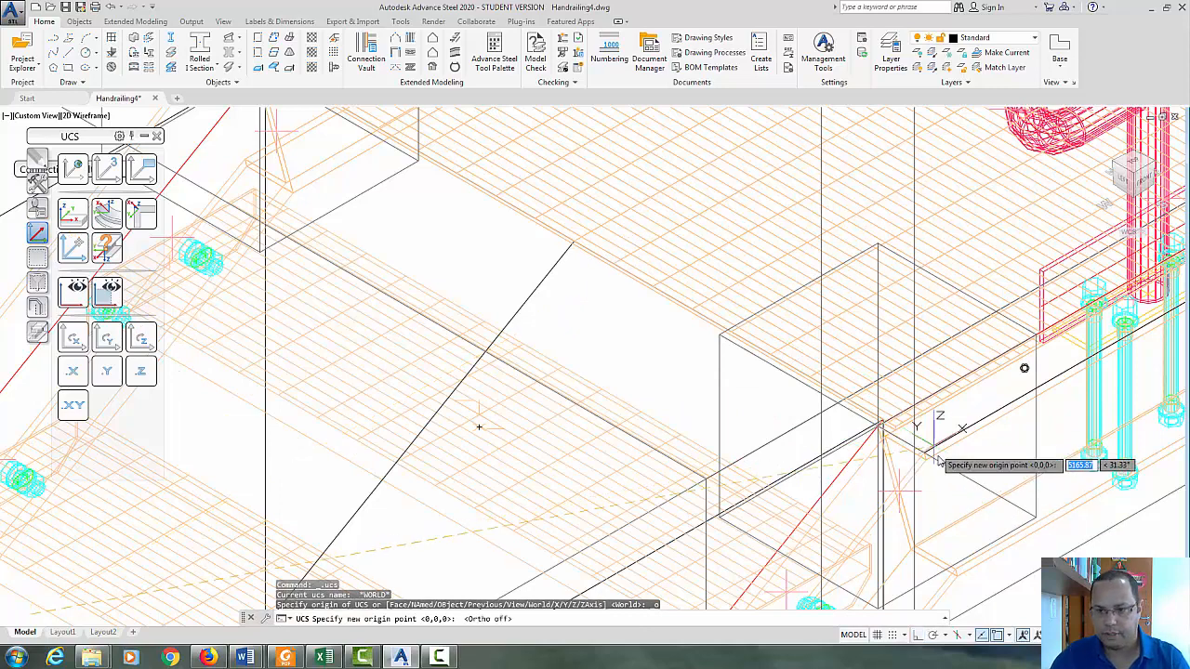
{"action": "scroll", "coordinate": [934, 432], "scroll_direction": "up", "scroll_amount": 3}
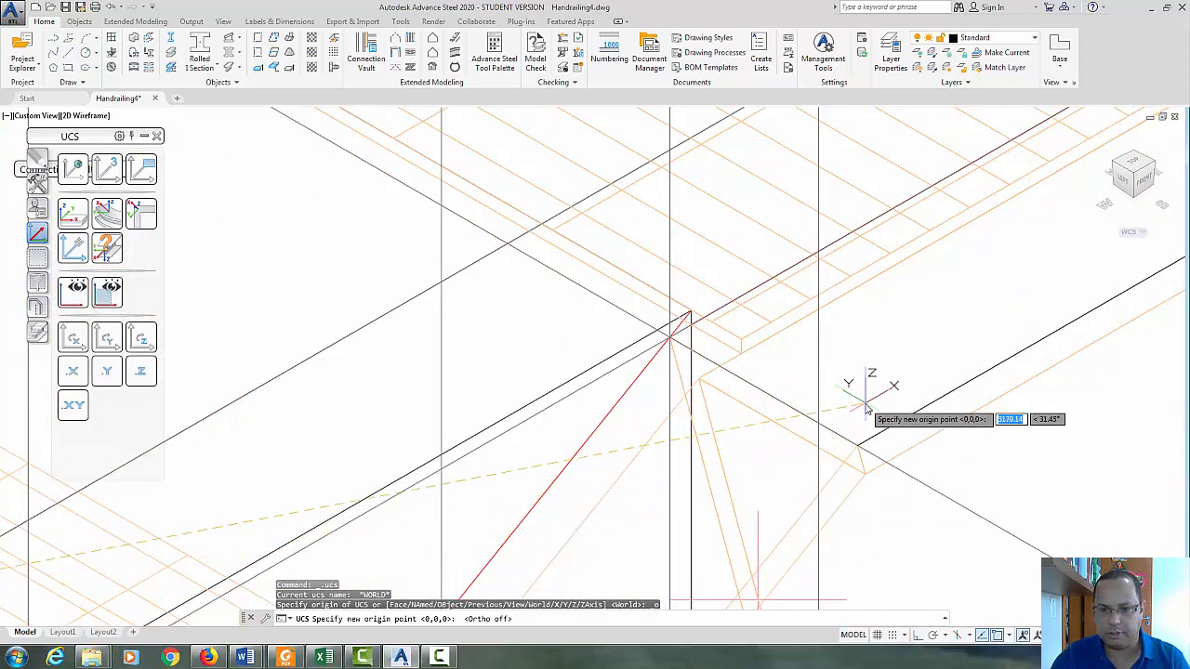
{"action": "right_click", "coordinate": [866, 398], "text": "shift"}
{"action": "left_click", "coordinate": [901, 129]}
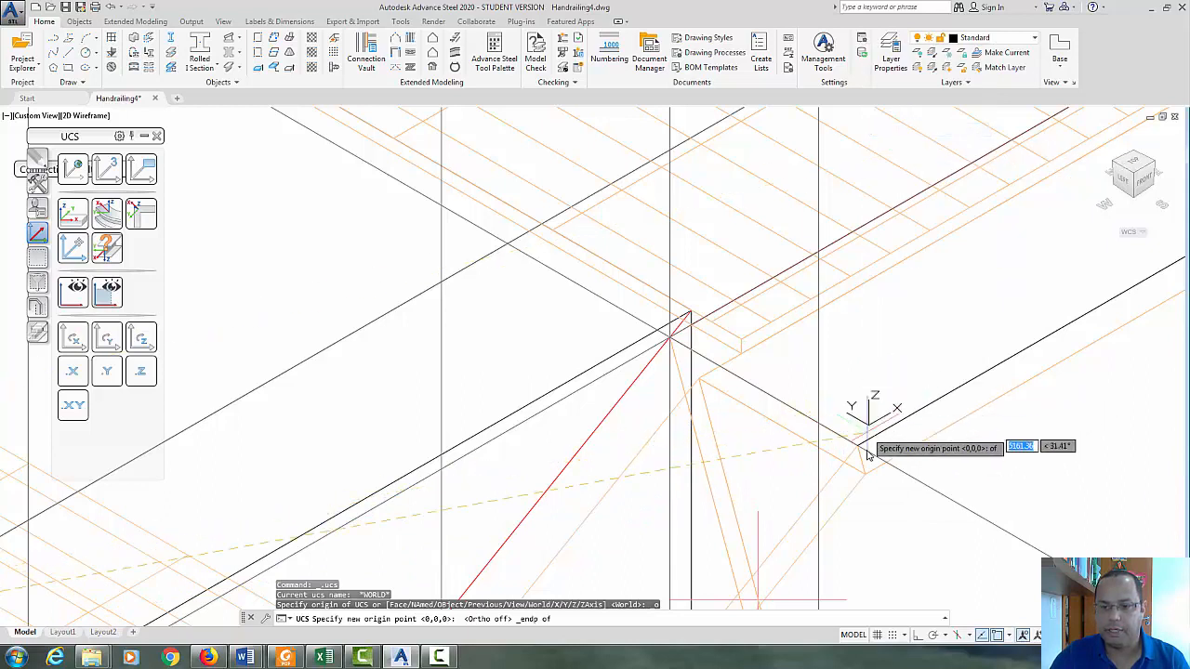
{"action": "left_click", "coordinate": [853, 432]}
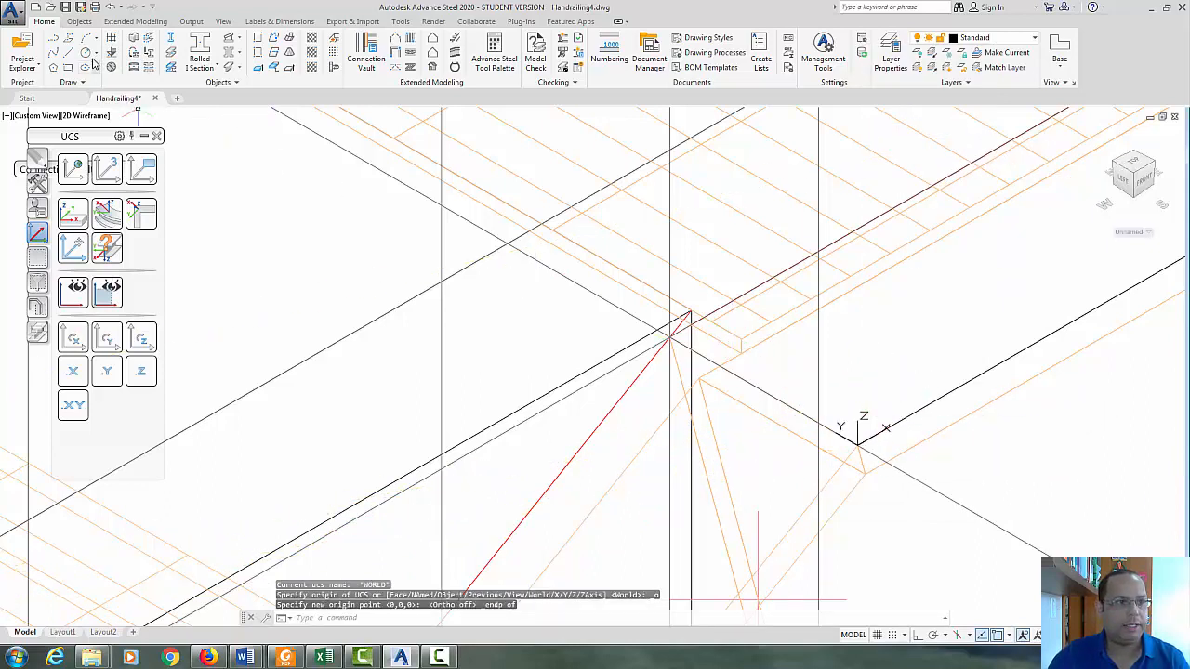
- Draw a line across the top of the stair flight from 0,0 to the outer top endpoint of the far stringer
{"action": "left_click", "coordinate": [54, 39]}
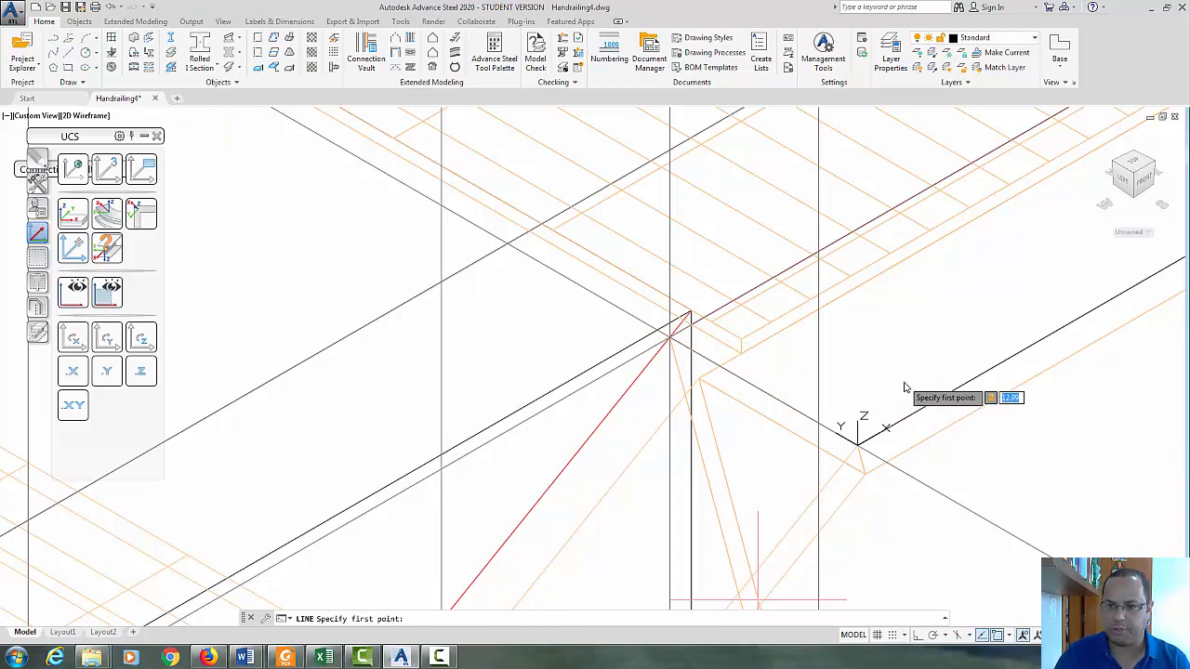
{"action": "type", "text": "0,0"}
{"action": "key", "text": "Return"}
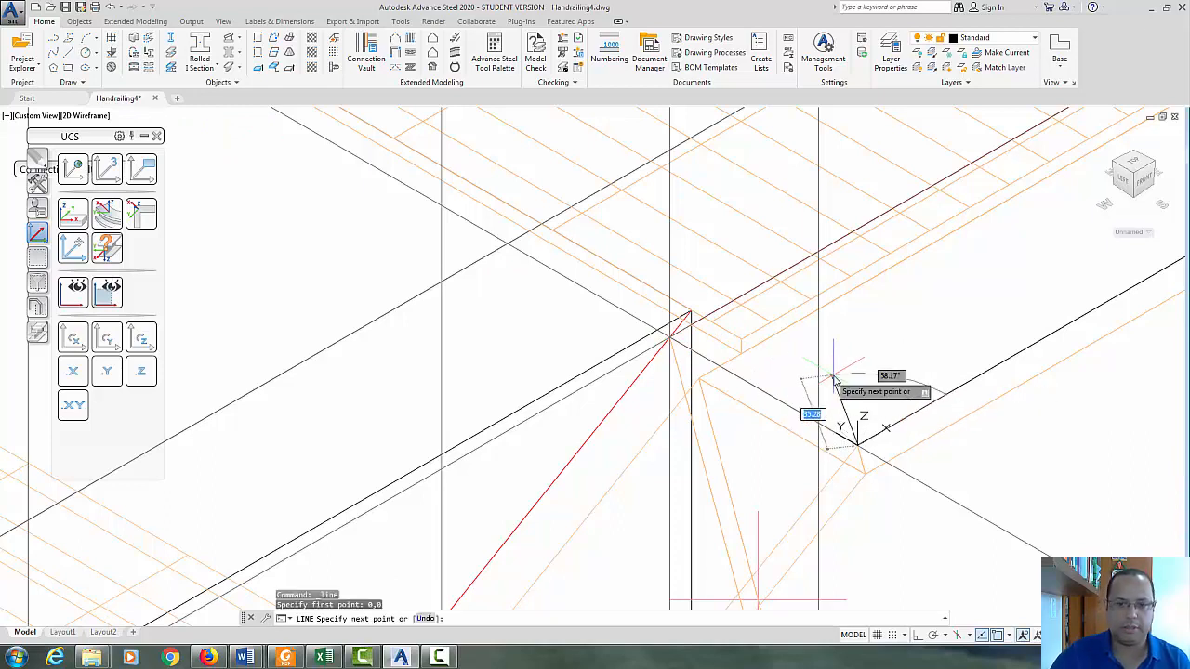
{"action": "scroll", "coordinate": [766, 364], "scroll_direction": "down", "scroll_amount": 5}
{"action": "middle_click_drag", "start_coordinate": [464, 288], "coordinate": [933, 606]}
{"action": "middle_click_drag", "start_coordinate": [708, 474], "coordinate": [880, 564]}
{"action": "scroll", "coordinate": [879, 564], "scroll_direction": "down", "scroll_amount": 2}
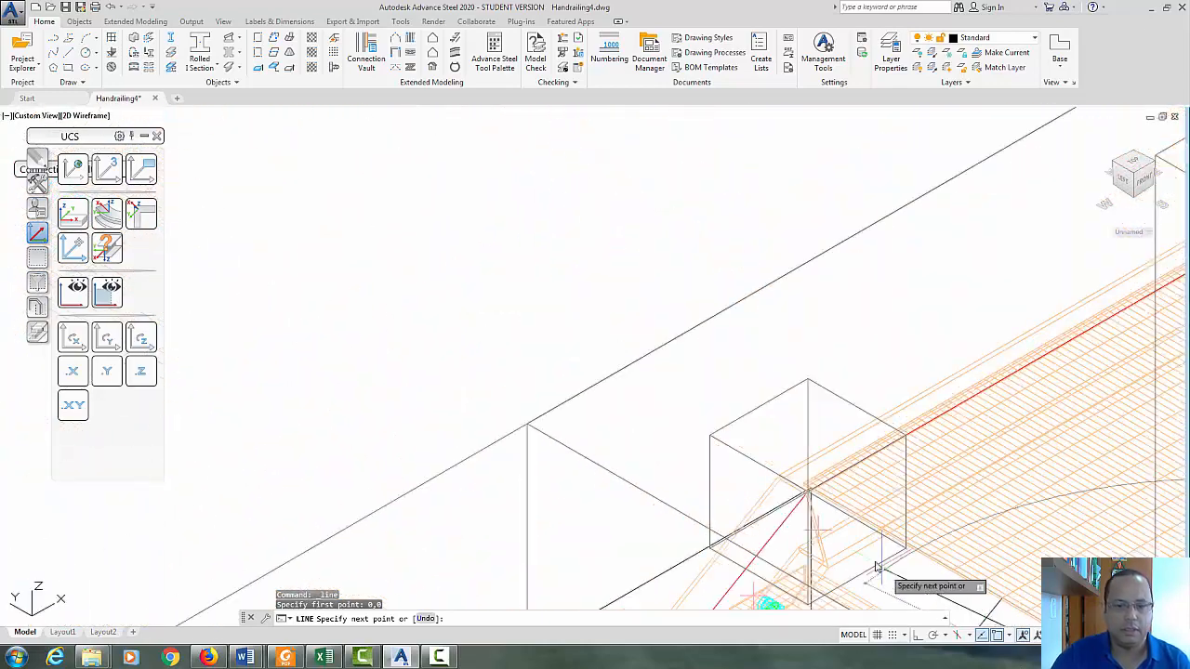
{"action": "scroll", "coordinate": [880, 563], "scroll_direction": "up", "scroll_amount": 4}
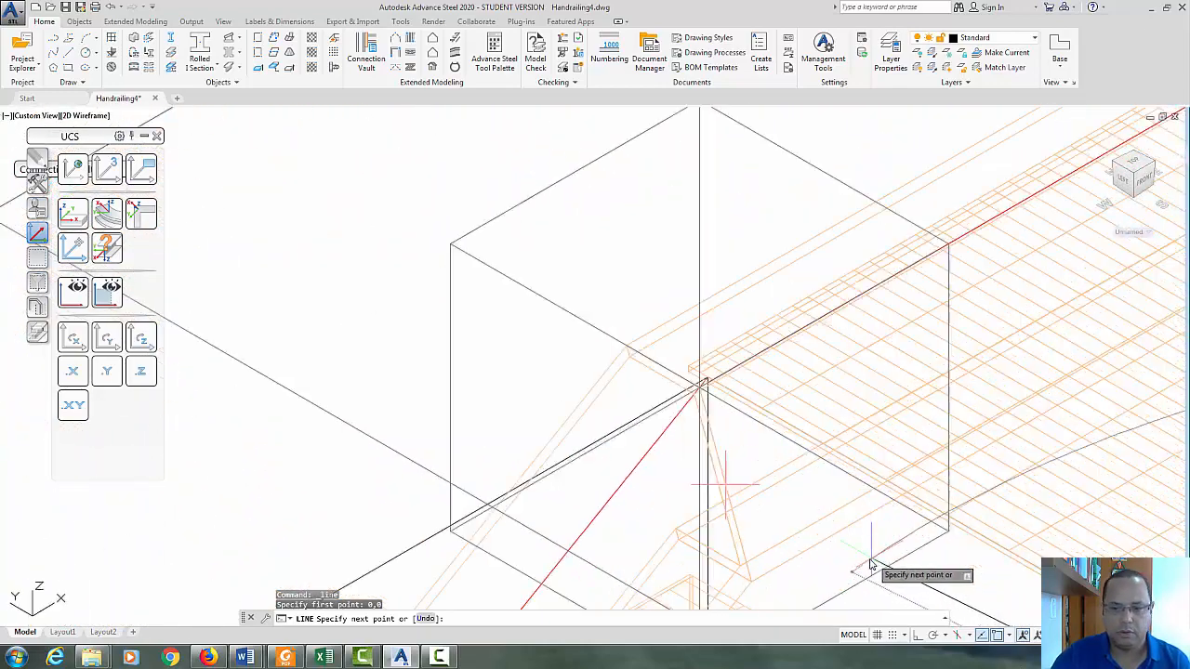
{"action": "right_click", "coordinate": [621, 291], "text": "shift"}
{"action": "left_click", "coordinate": [656, 372]}
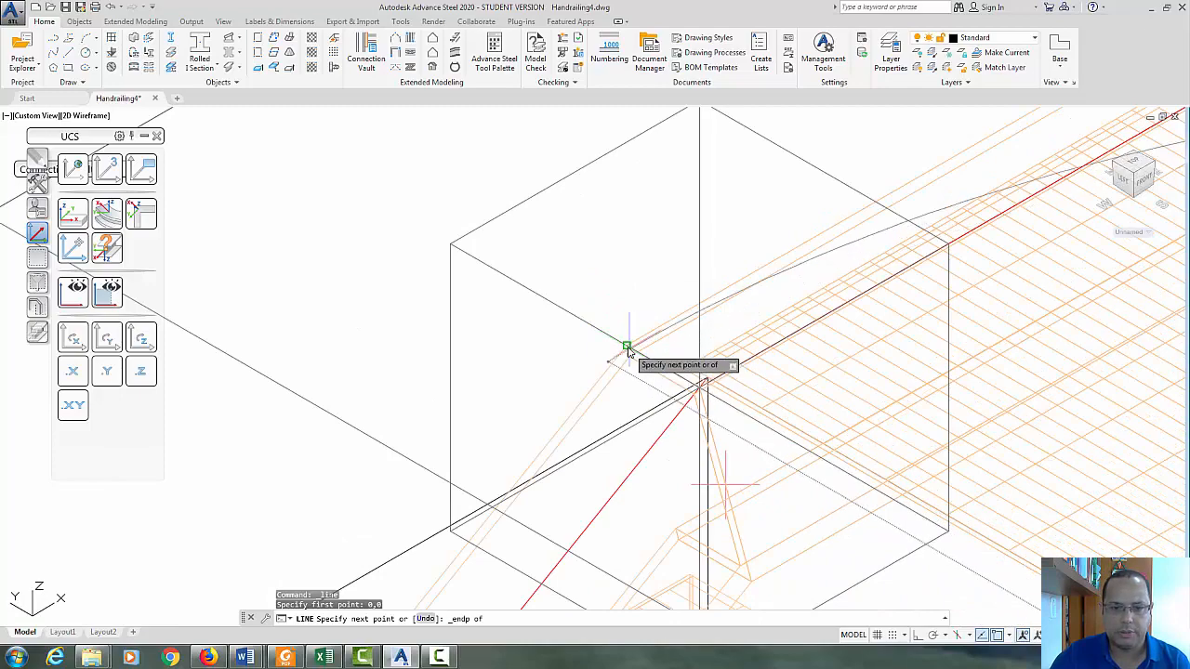
{"action": "left_click", "coordinate": [630, 347]}
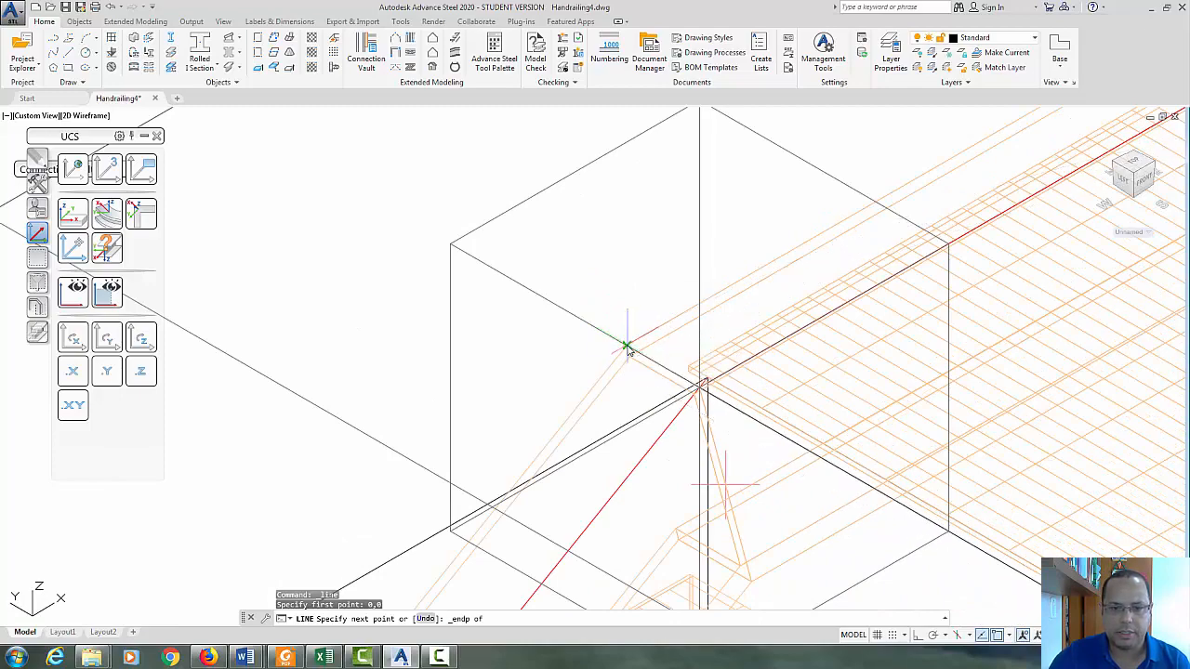
{"action": "right_click", "coordinate": [679, 220]}
{"action": "left_click", "coordinate": [704, 226]}
- Select the landing grating and all similar objects, including the stair treads, and hide them
{"action": "scroll", "coordinate": [869, 518], "scroll_direction": "down", "scroll_amount": 6}
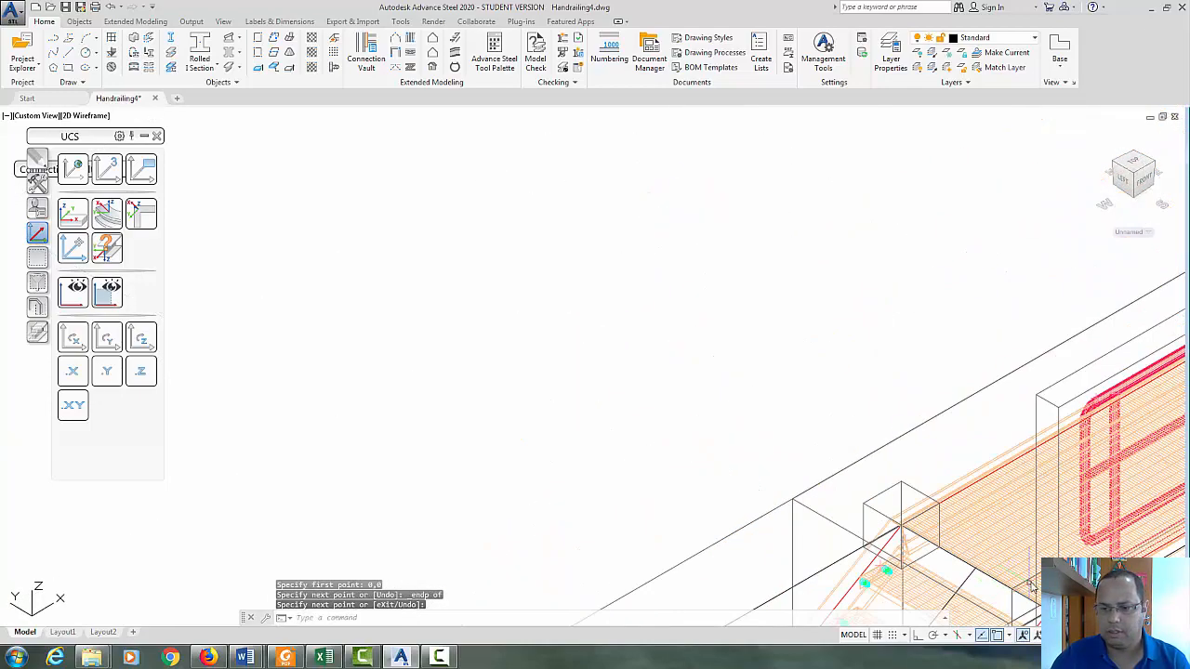
{"action": "middle_click_drag", "start_coordinate": [1014, 567], "coordinate": [490, 266]}
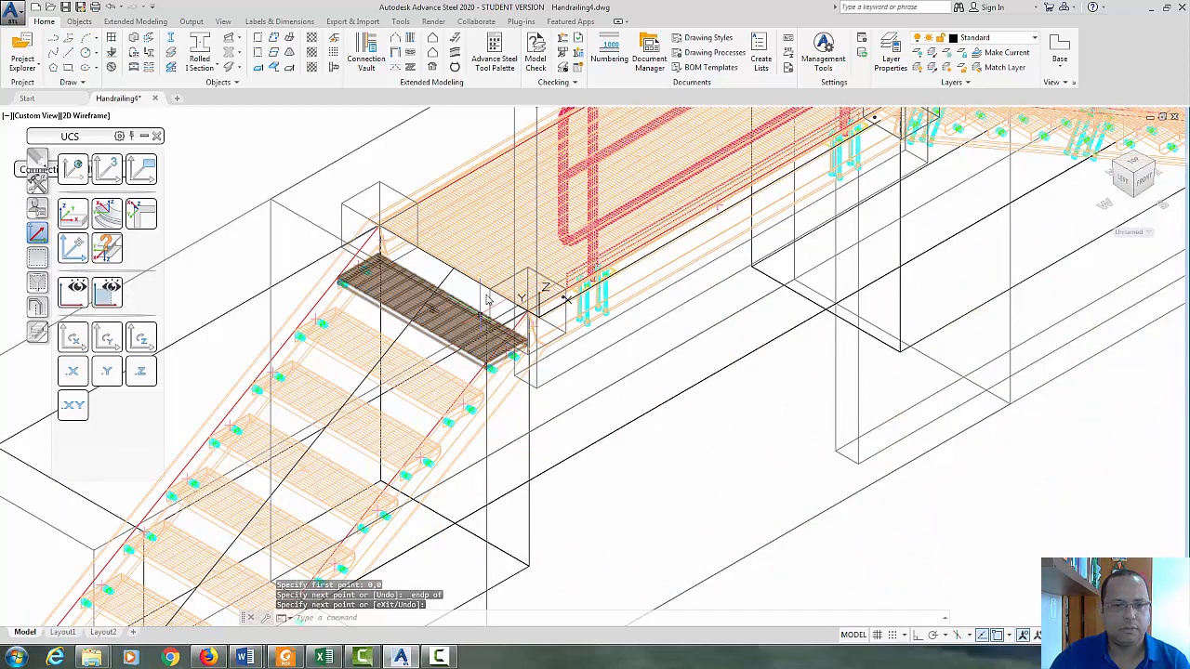
{"action": "left_click", "coordinate": [448, 258]}
{"action": "right_click", "coordinate": [363, 166]}
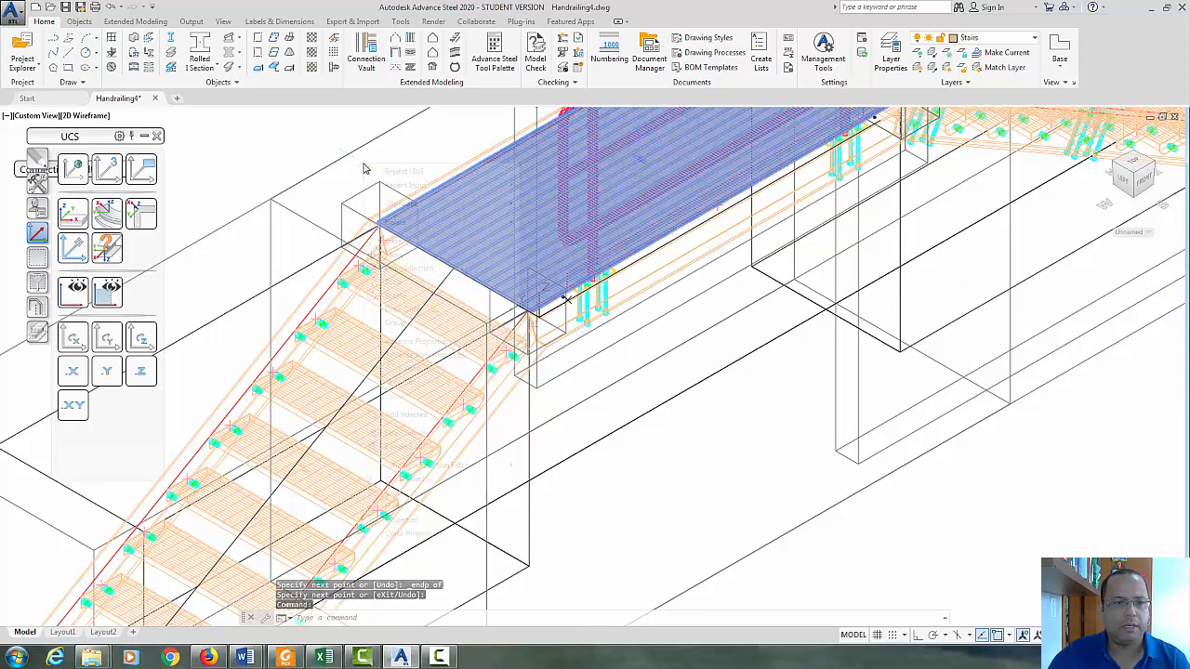
{"action": "left_click", "coordinate": [446, 436]}
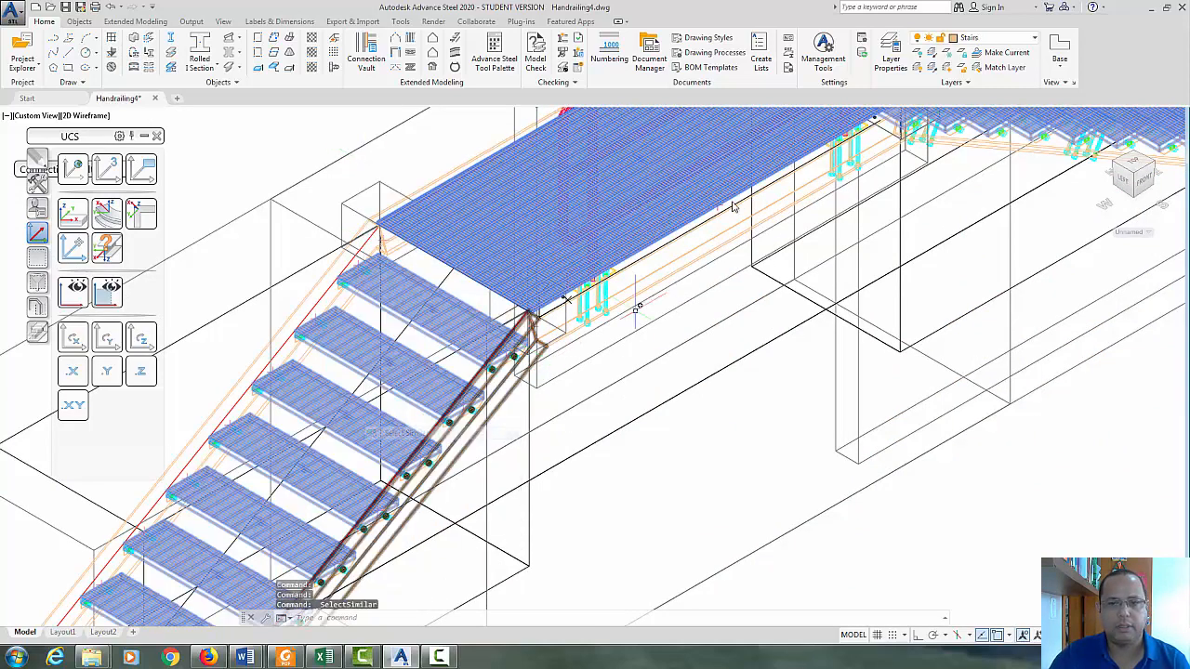
{"action": "right_click", "coordinate": [743, 401]}
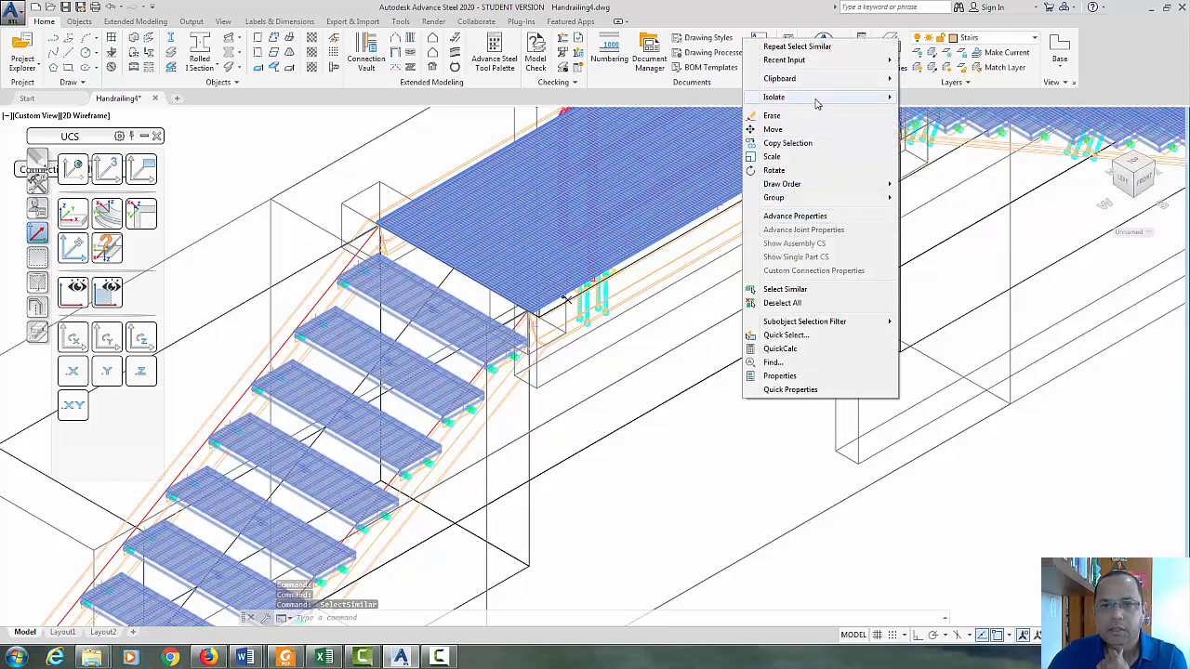
{"action": "mouse_move", "coordinate": [816, 102]}
{"action": "left_click", "coordinate": [921, 110]}
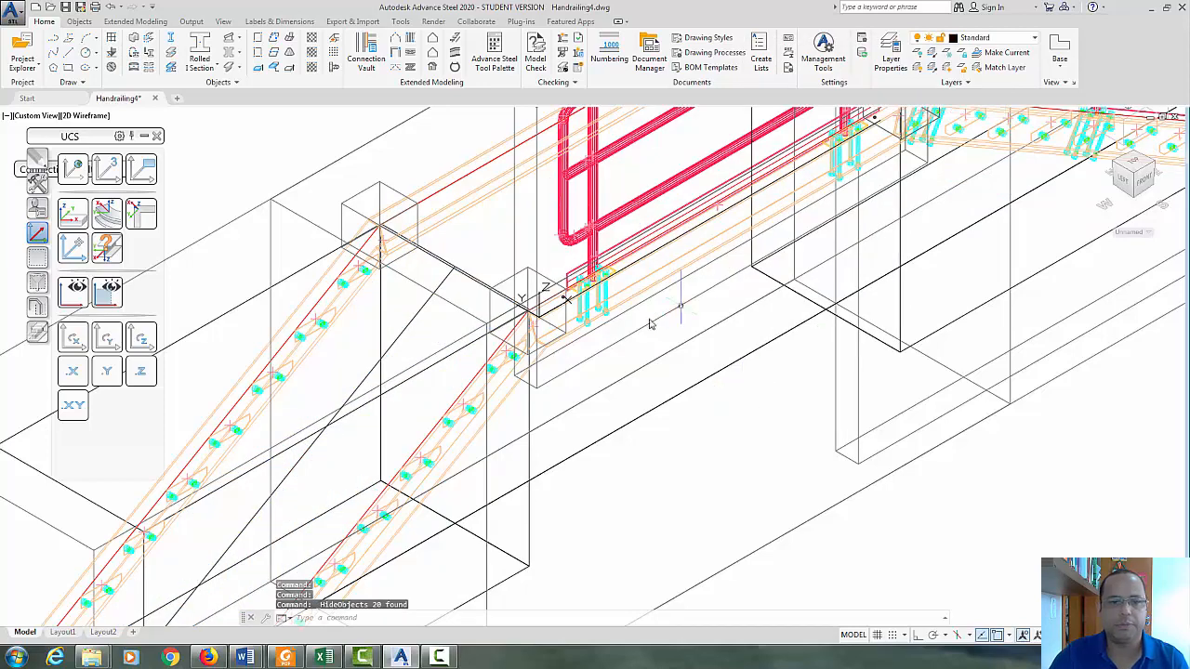
- Select the far stair stringer and all similar beams, and hide them
{"action": "scroll", "coordinate": [757, 406], "scroll_direction": "up", "scroll_amount": 3}
{"action": "scroll", "coordinate": [663, 430], "scroll_direction": "up", "scroll_amount": 2}
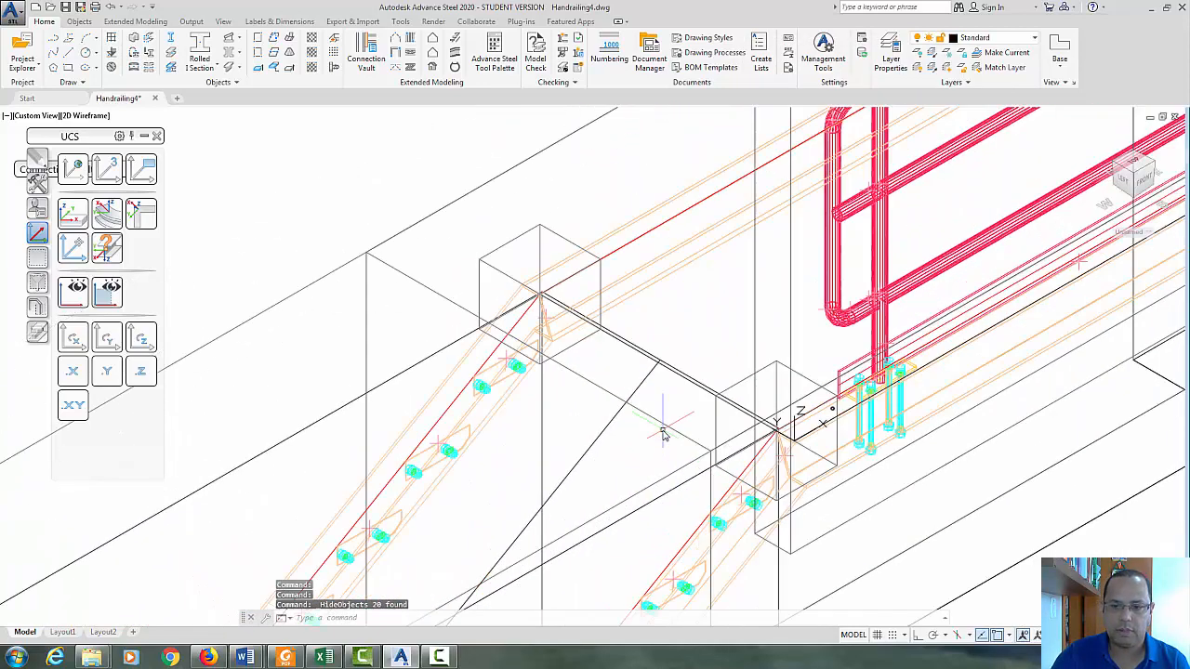
{"action": "scroll", "coordinate": [660, 435], "scroll_direction": "down", "scroll_amount": 2}
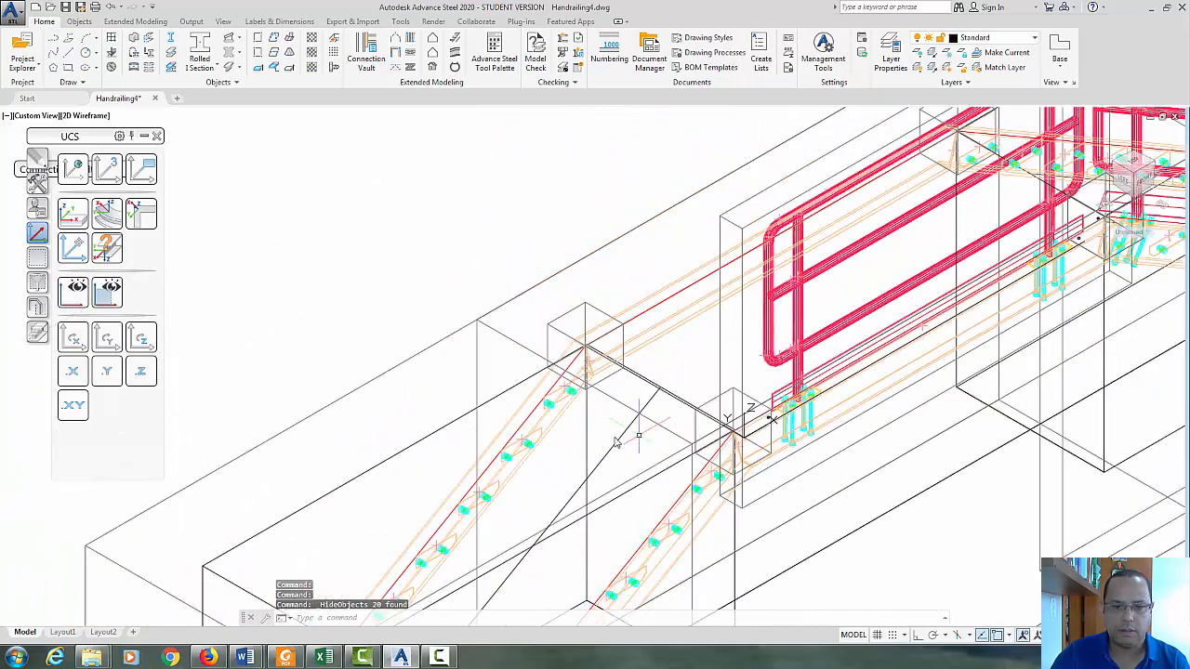
{"action": "left_click", "coordinate": [544, 395]}
{"action": "right_click", "coordinate": [554, 207]}
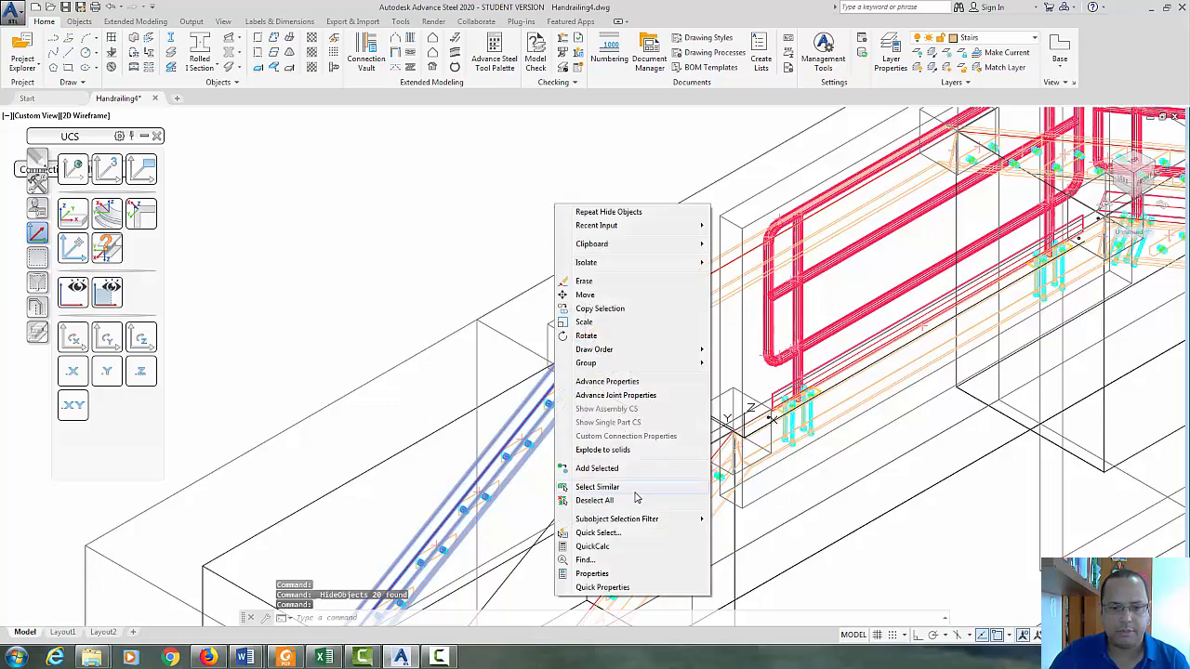
{"action": "left_click", "coordinate": [597, 487]}
{"action": "right_click", "coordinate": [432, 210]}
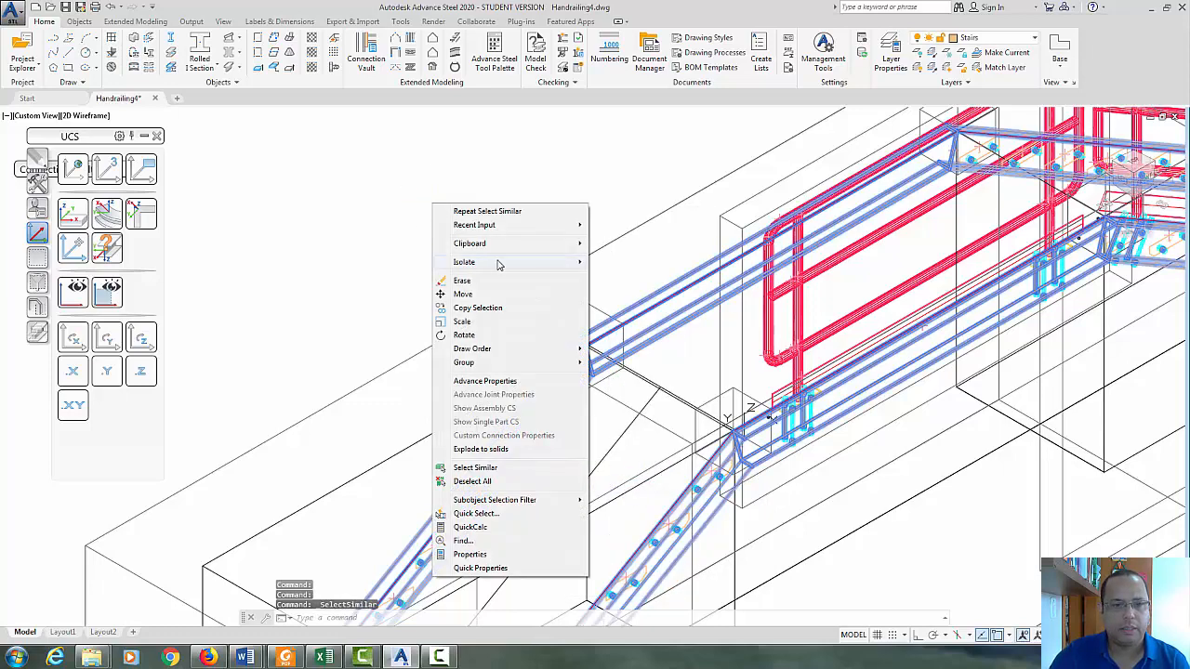
{"action": "mouse_move", "coordinate": [500, 266]}
{"action": "left_click", "coordinate": [627, 276]}
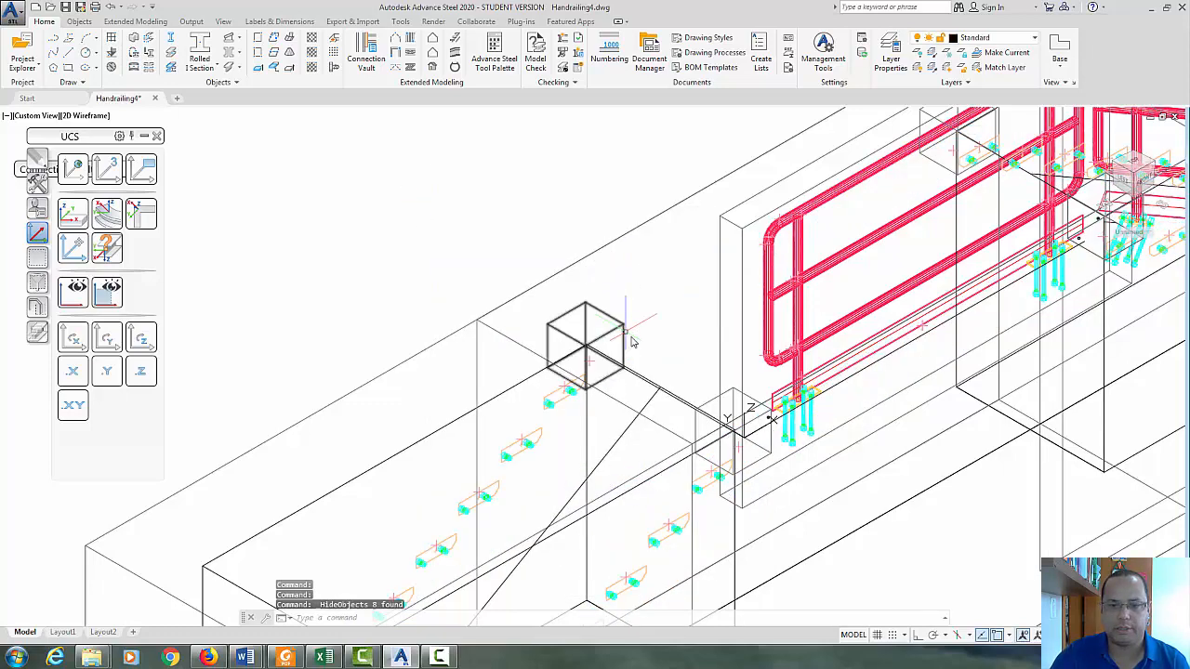
- Examine the line across the top of the stair flight and its surroundings from several angles
{"action": "scroll", "coordinate": [662, 410], "scroll_direction": "up", "scroll_amount": 4}
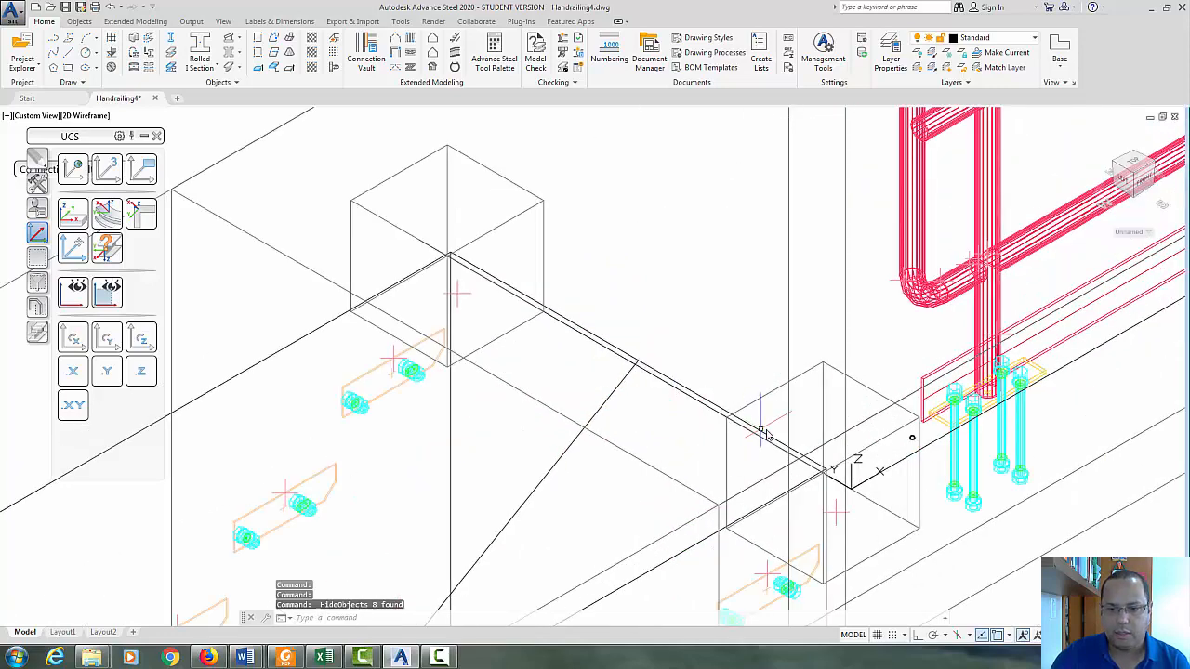
{"action": "middle_click_drag", "start_coordinate": [762, 434], "coordinate": [783, 455], "text": "shift"}
{"action": "scroll", "coordinate": [691, 406], "scroll_direction": "up", "scroll_amount": 2}
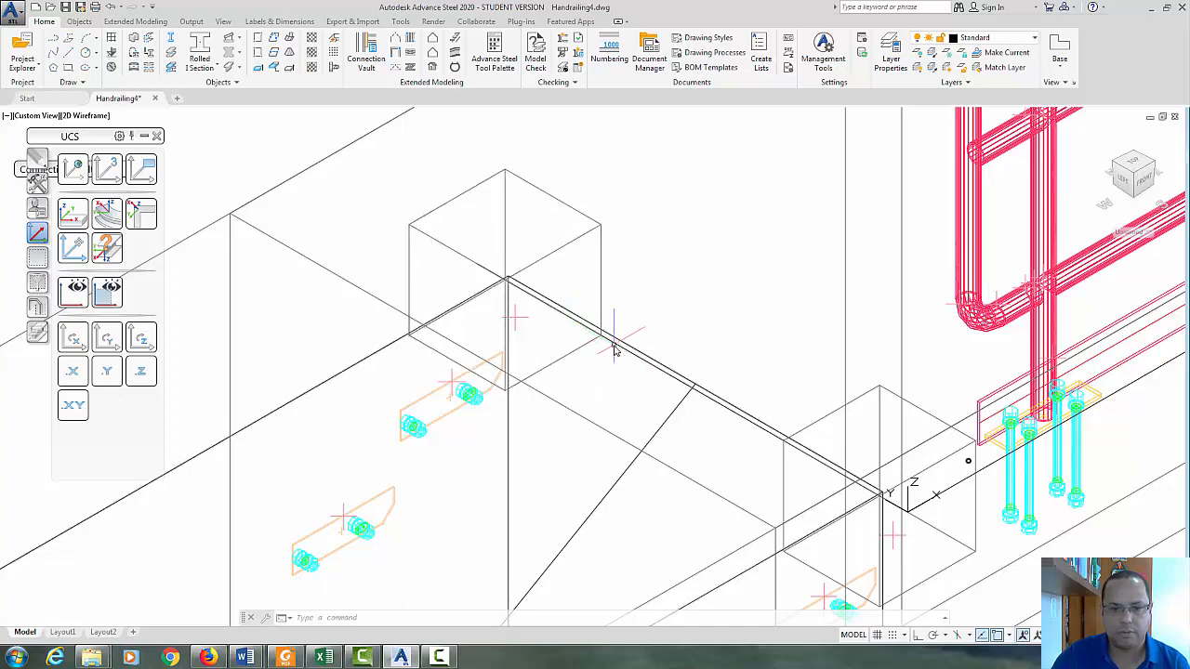
{"action": "scroll", "coordinate": [721, 375], "scroll_direction": "down", "scroll_amount": 2}
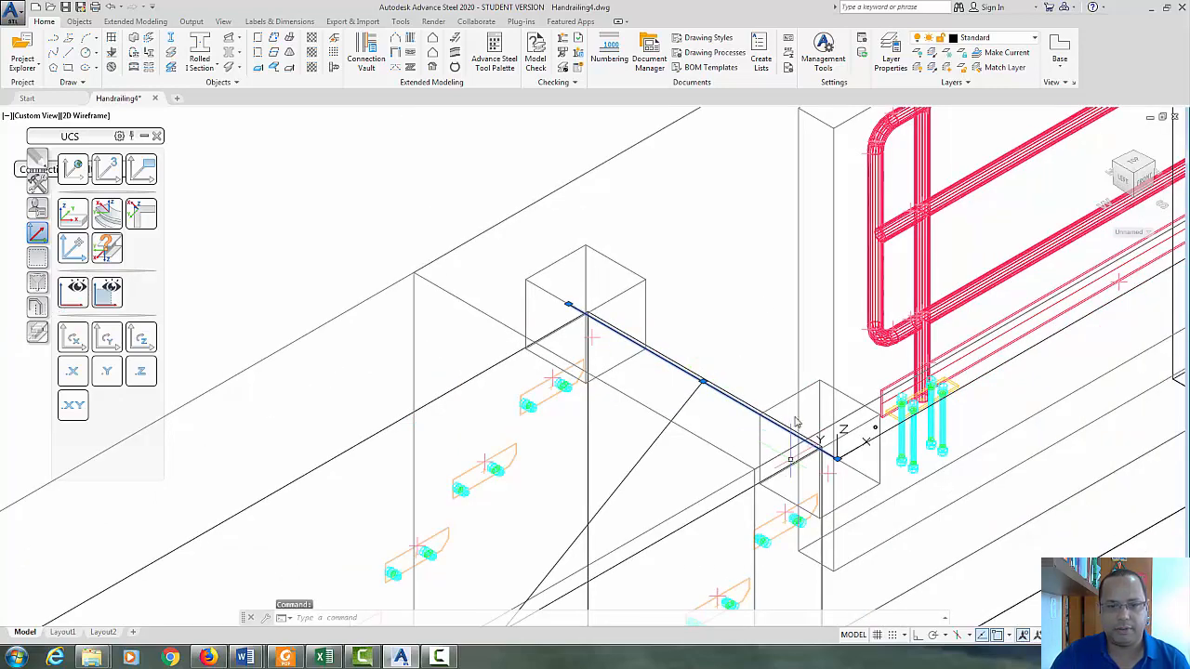
{"action": "middle_click_drag", "start_coordinate": [729, 357], "coordinate": [758, 337], "text": "shift"}
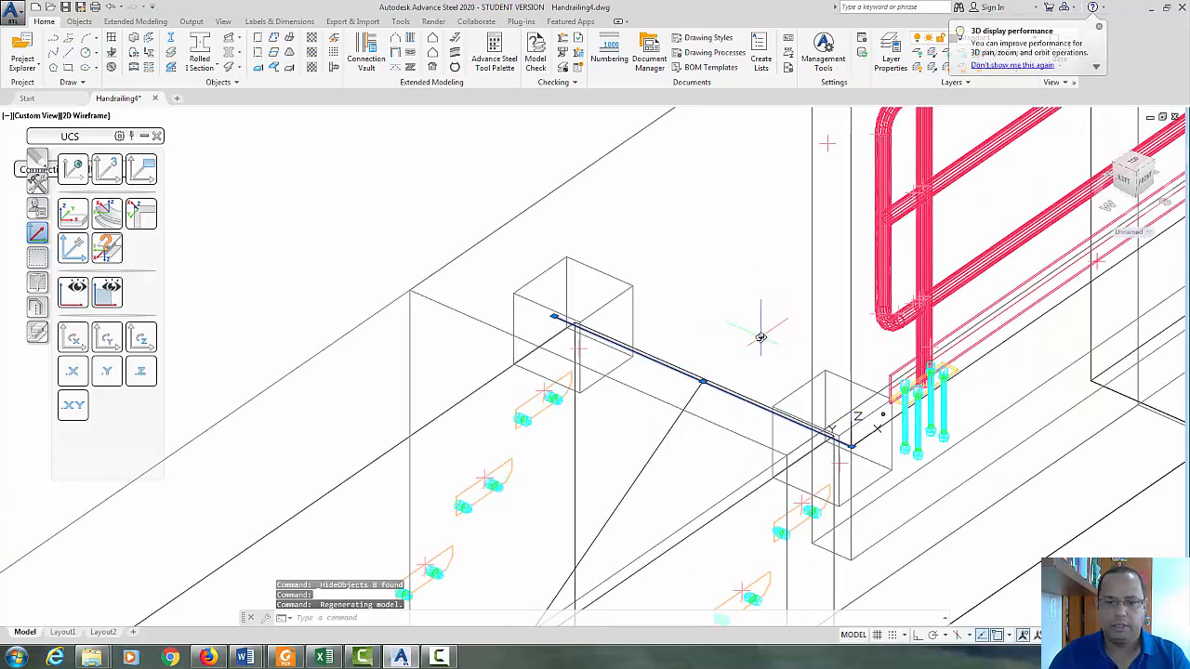
{"action": "scroll", "coordinate": [759, 338], "scroll_direction": "down", "scroll_amount": 2}
{"action": "key", "text": "Escape"}
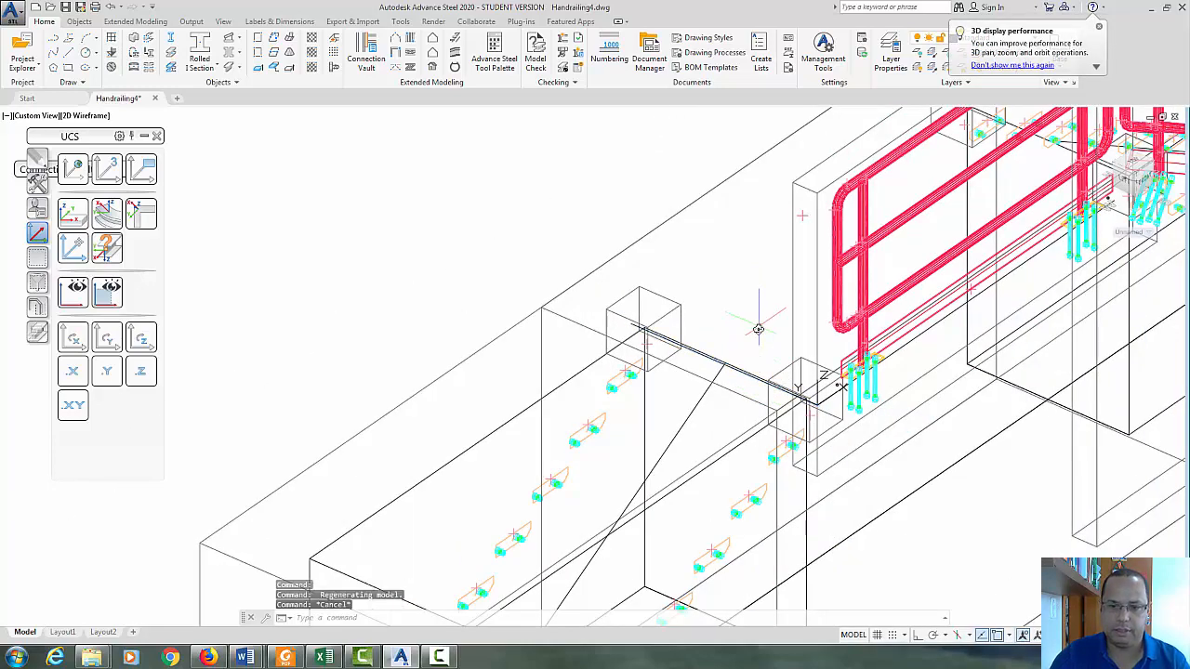
{"action": "scroll", "coordinate": [716, 367], "scroll_direction": "up", "scroll_amount": 3}
{"action": "scroll", "coordinate": [777, 298], "scroll_direction": "down", "scroll_amount": 3}
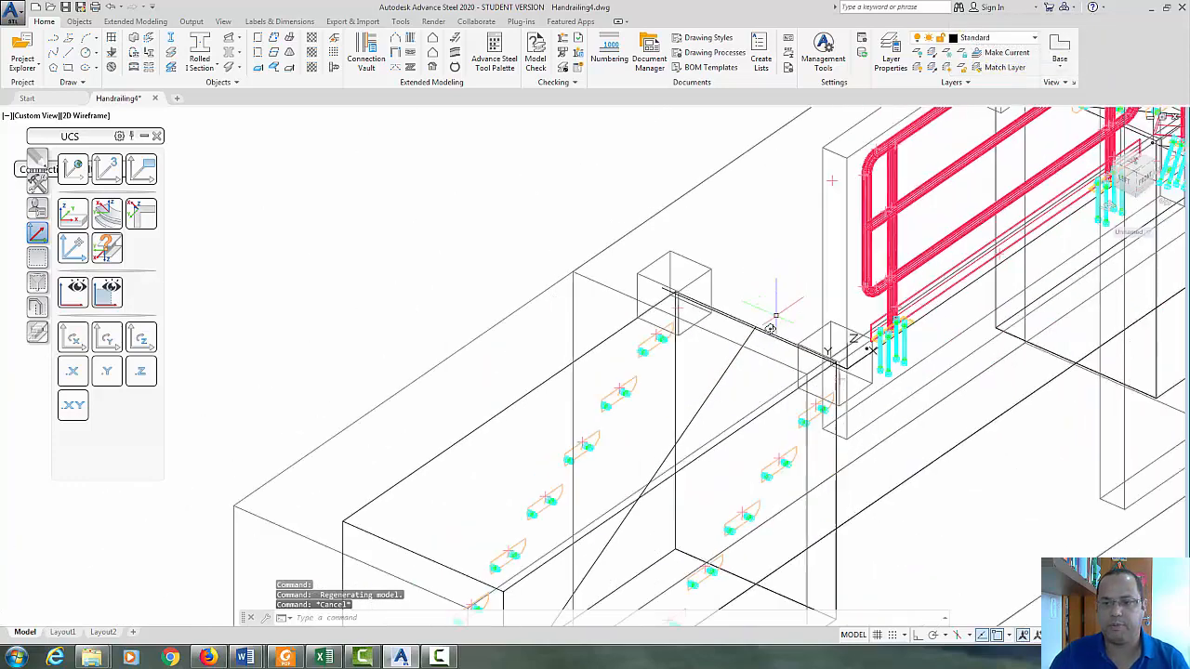
{"action": "middle_click_drag", "start_coordinate": [944, 375], "coordinate": [688, 390]}
{"action": "scroll", "coordinate": [712, 419], "scroll_direction": "down", "scroll_amount": 4}
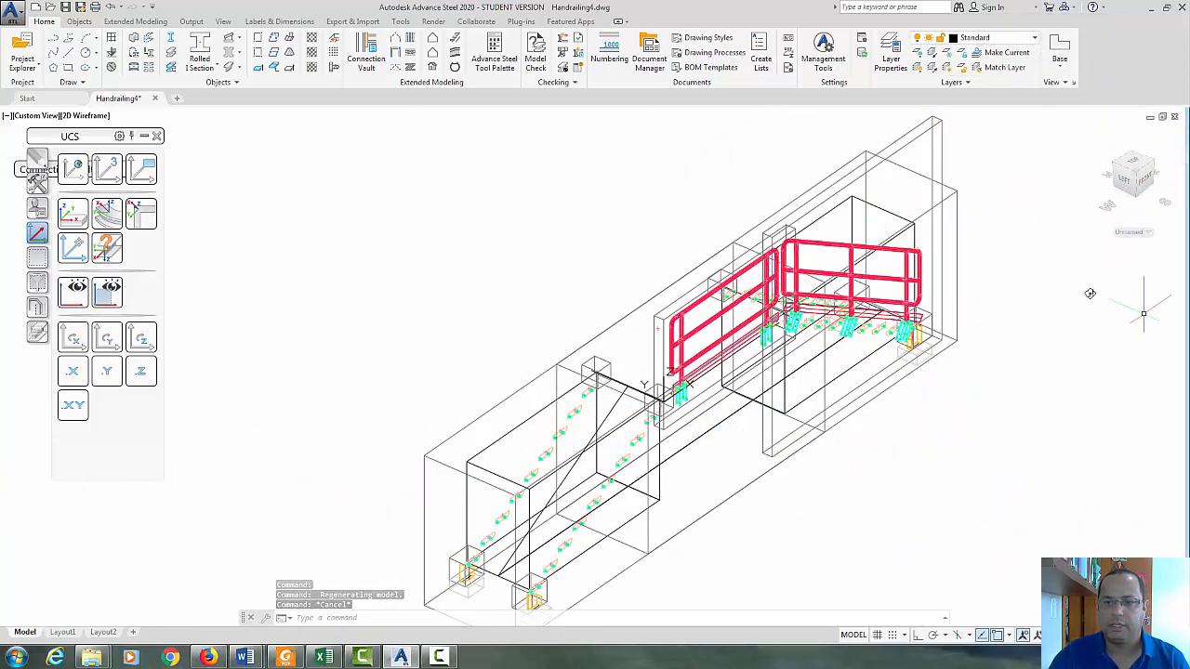
- Try turning off the Connection boxes, Connection frames and Standard layers, and turn all layers back on
{"action": "left_click", "coordinate": [917, 54]}
{"action": "left_click", "coordinate": [930, 124]}
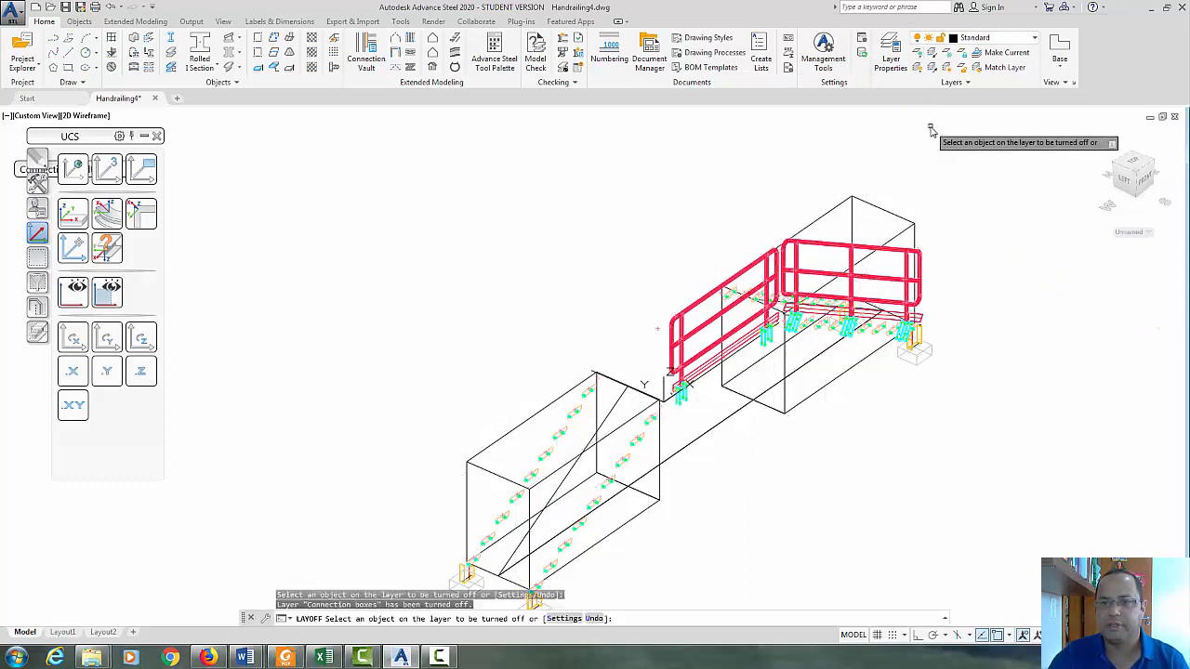
{"action": "left_click", "coordinate": [896, 220]}
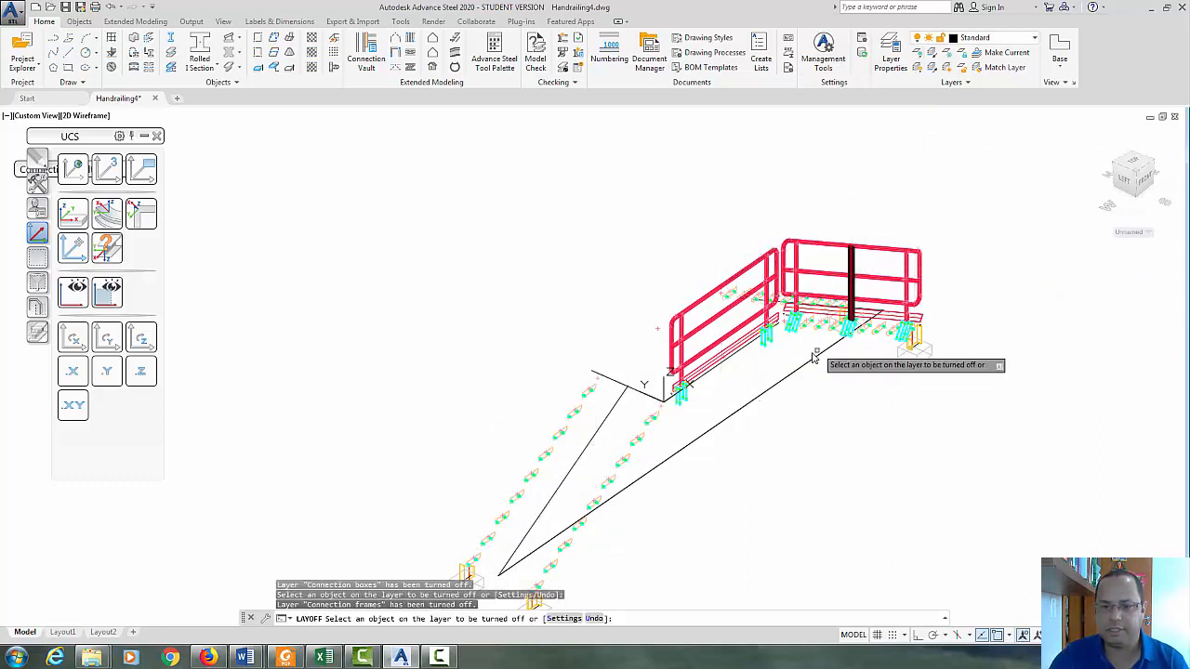
{"action": "left_click", "coordinate": [782, 389]}
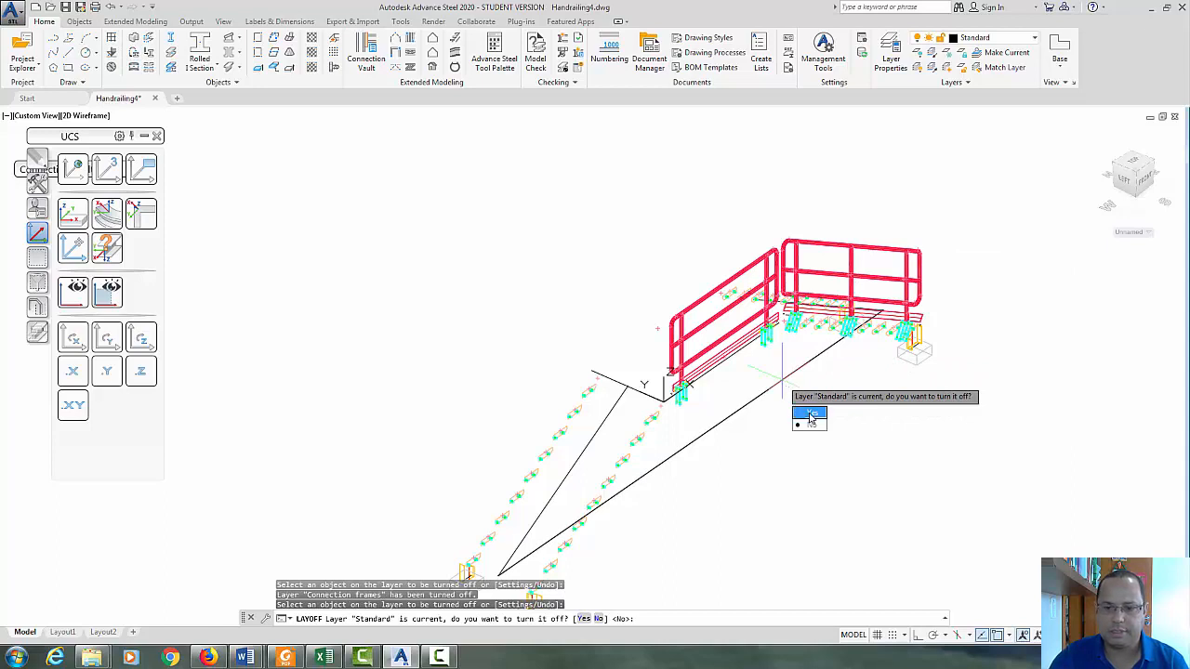
{"action": "left_click", "coordinate": [811, 415]}
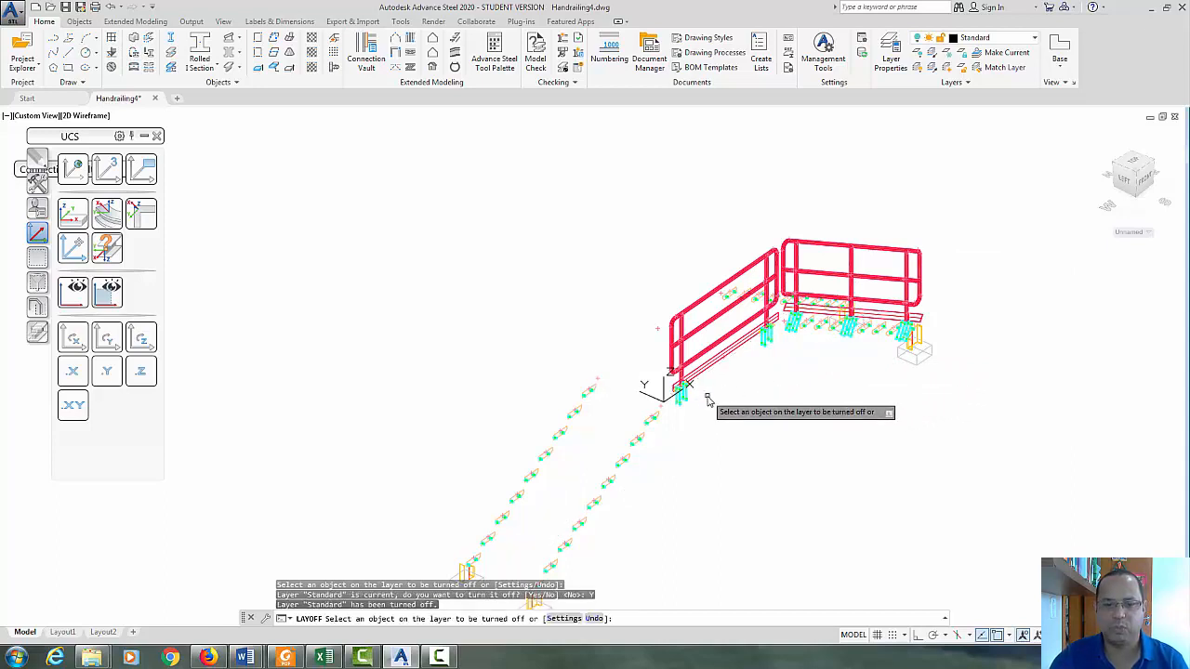
{"action": "left_click", "coordinate": [917, 69]}
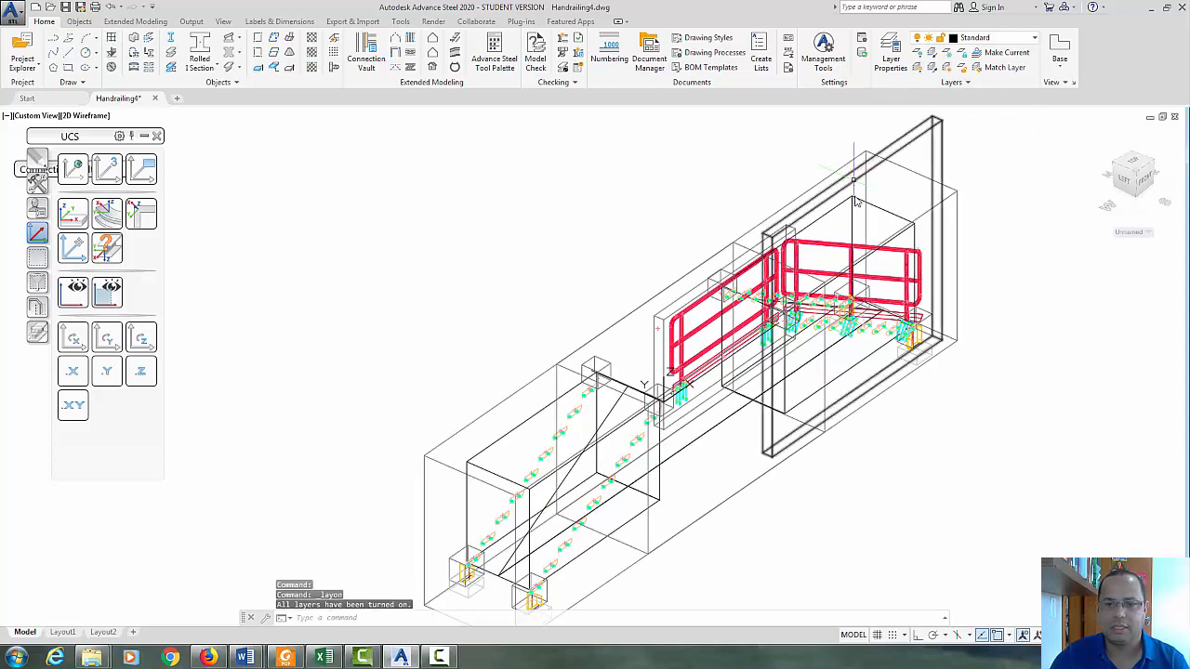
- Turn off the Connection boxes and Connection frames layers by picking one box of each in the model
{"action": "left_click", "coordinate": [921, 54]}
{"action": "left_click", "coordinate": [922, 136]}
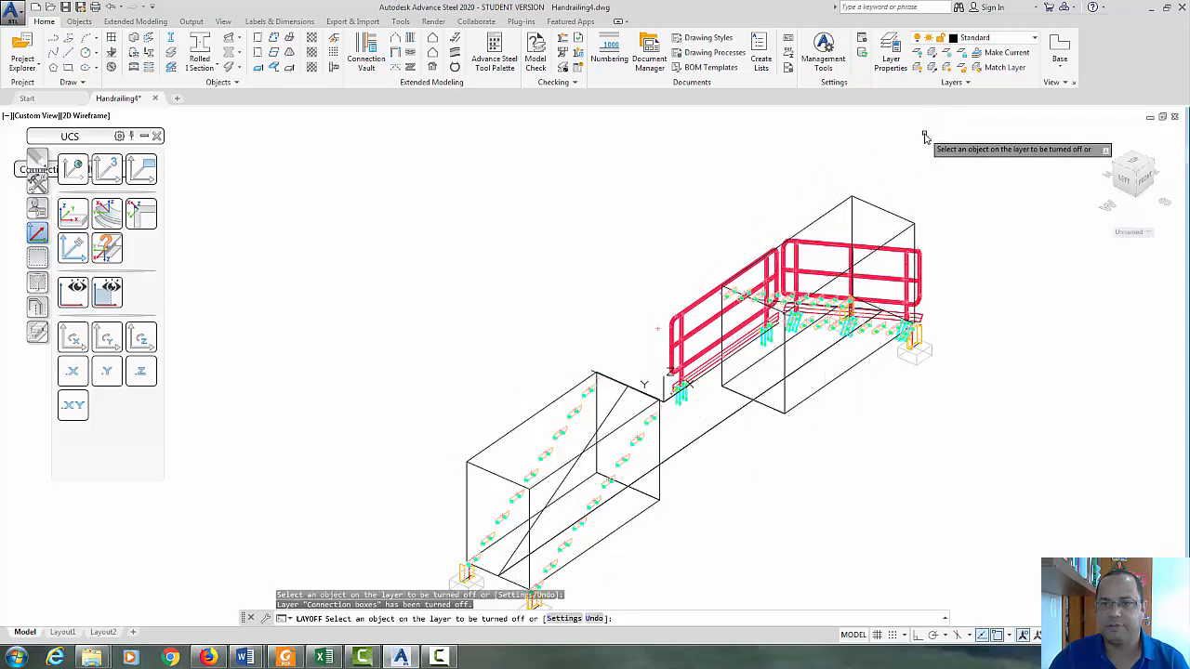
{"action": "left_click", "coordinate": [888, 214]}
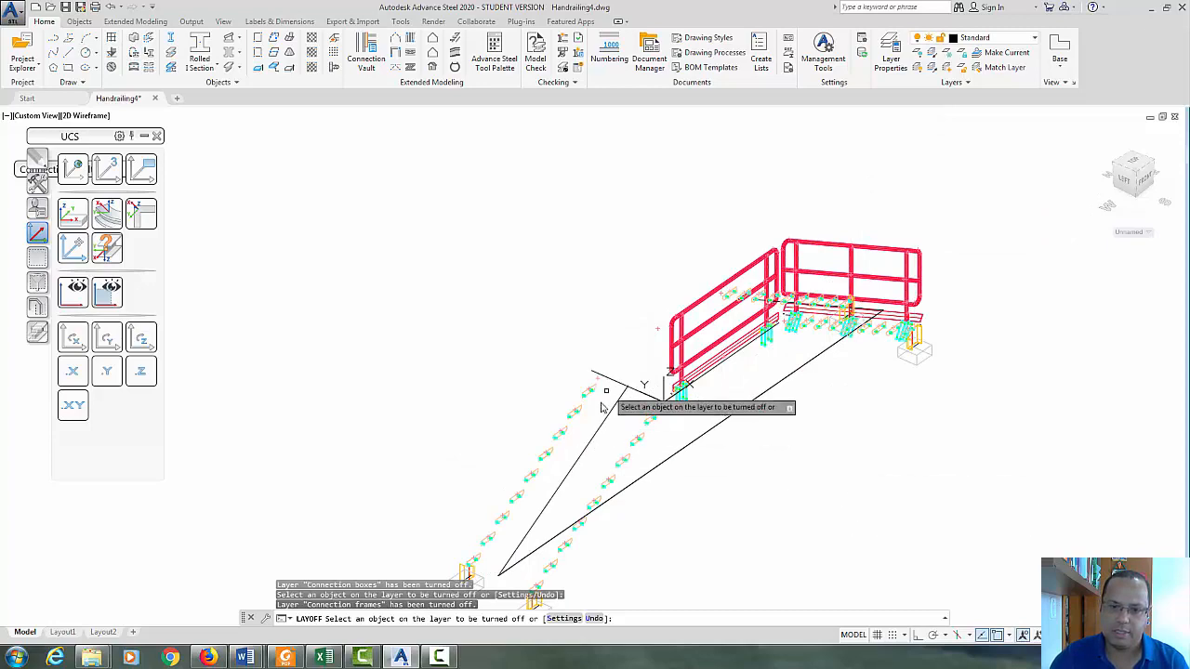
{"action": "scroll", "coordinate": [620, 388], "scroll_direction": "up", "scroll_amount": 3}
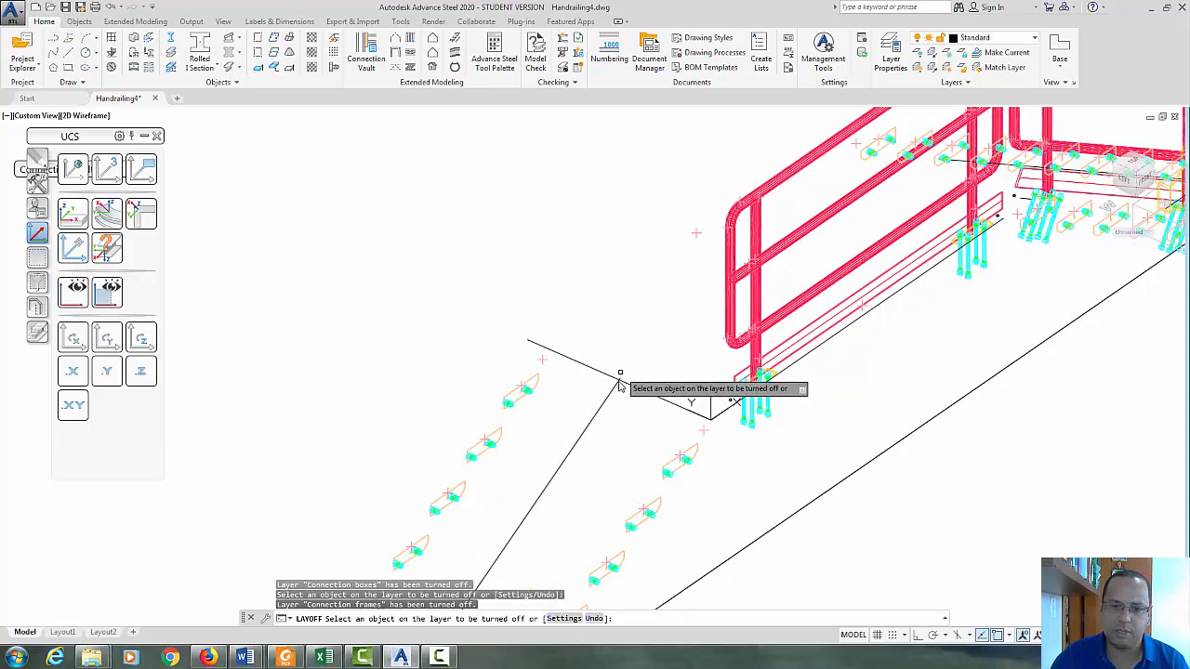
{"action": "scroll", "coordinate": [620, 388], "scroll_direction": "up", "scroll_amount": 3}
{"action": "scroll", "coordinate": [651, 359], "scroll_direction": "down", "scroll_amount": 2}
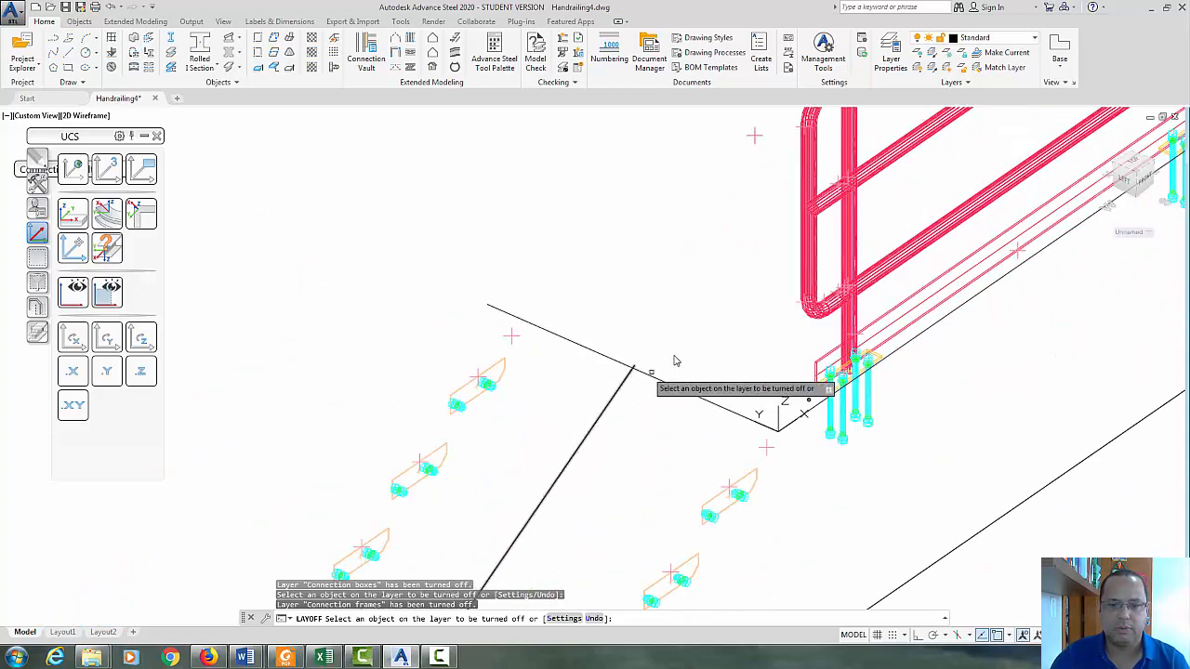
{"action": "scroll", "coordinate": [864, 446], "scroll_direction": "down", "scroll_amount": 2}
{"action": "scroll", "coordinate": [884, 414], "scroll_direction": "down", "scroll_amount": 2}
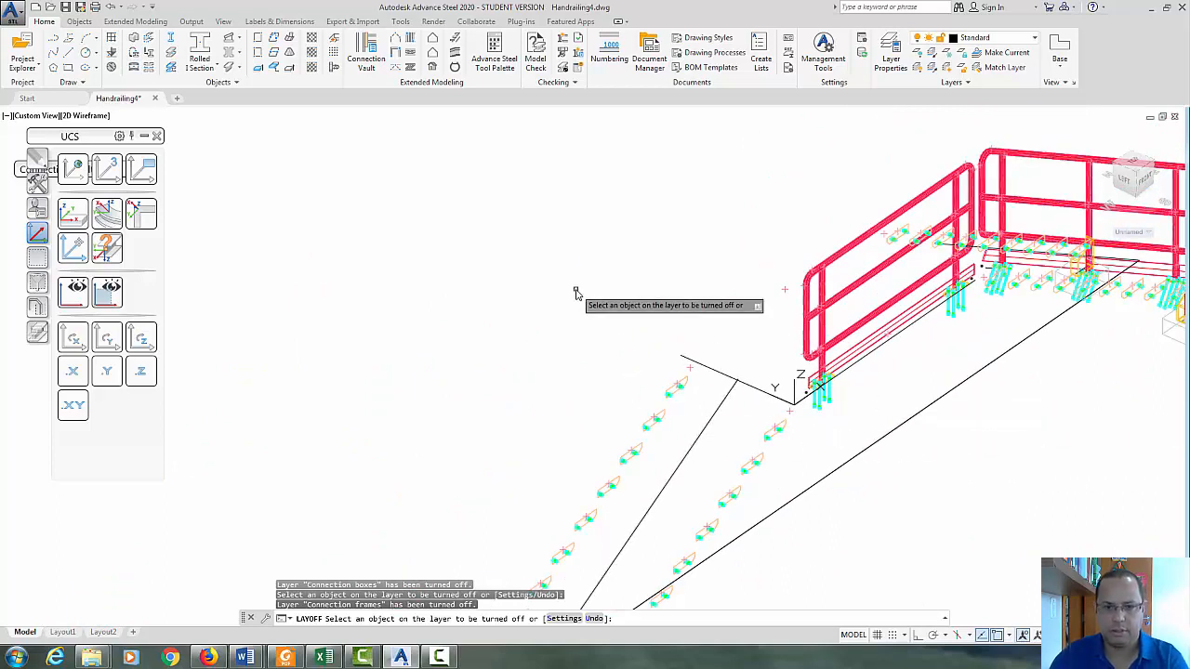
{"action": "key", "text": "Return"}
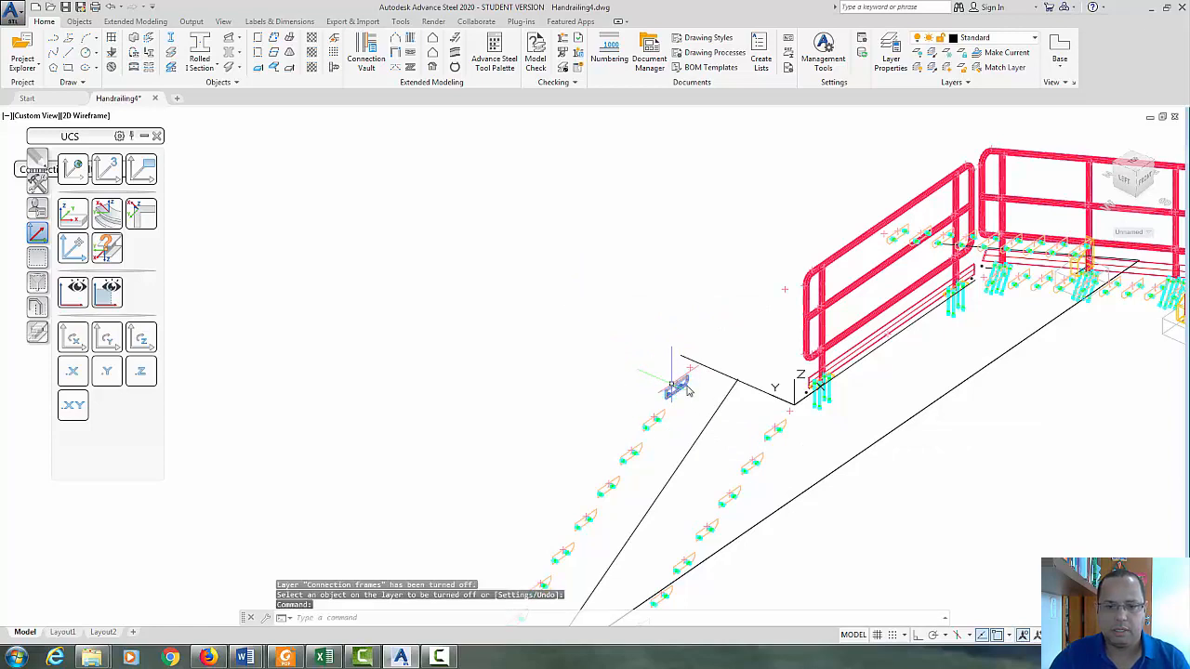
- Select all plates similar to the selected stair tread end plate and hide them
{"action": "right_click", "coordinate": [542, 204]}
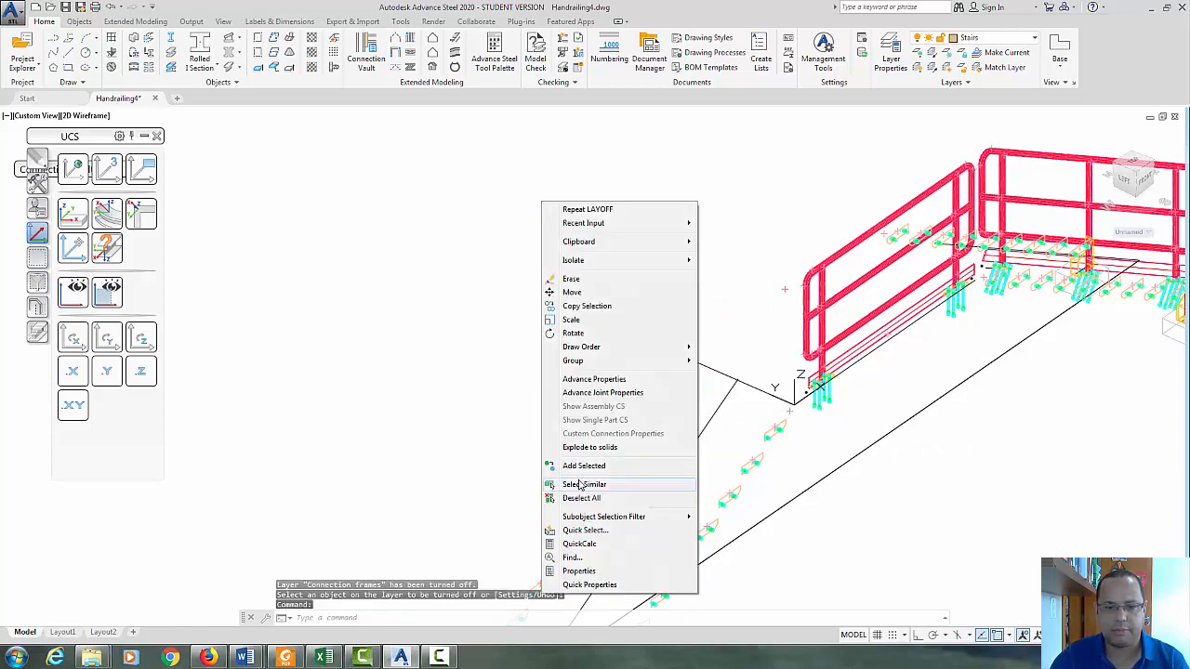
{"action": "left_click", "coordinate": [578, 483]}
{"action": "right_click", "coordinate": [637, 177]}
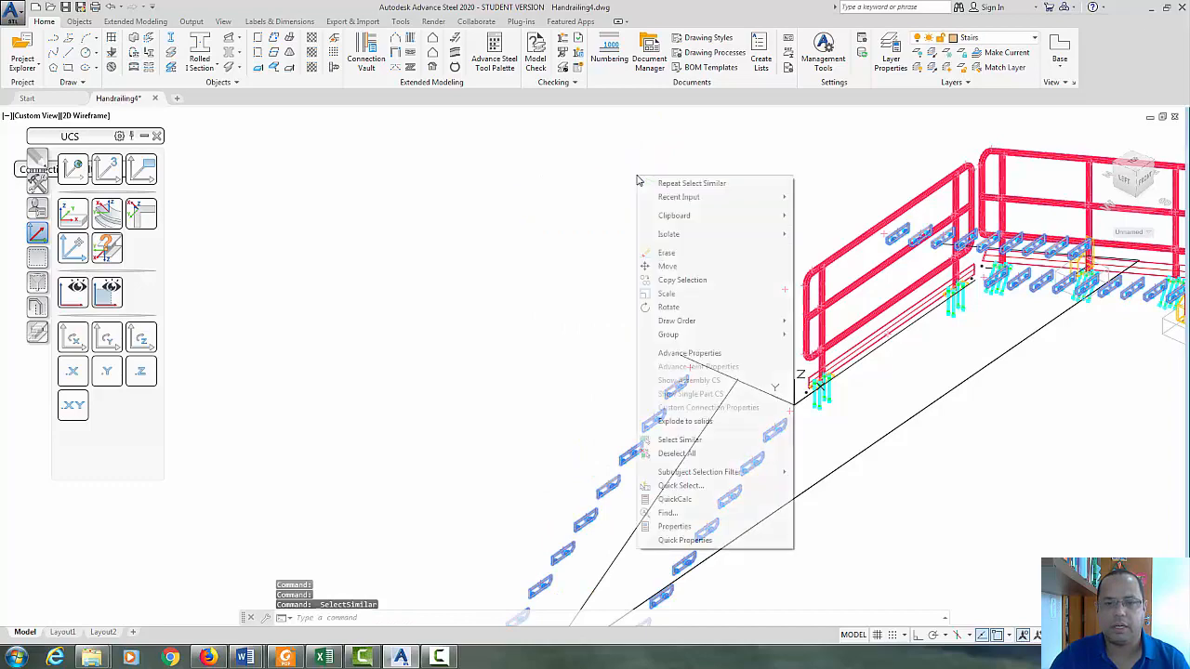
{"action": "mouse_move", "coordinate": [777, 239]}
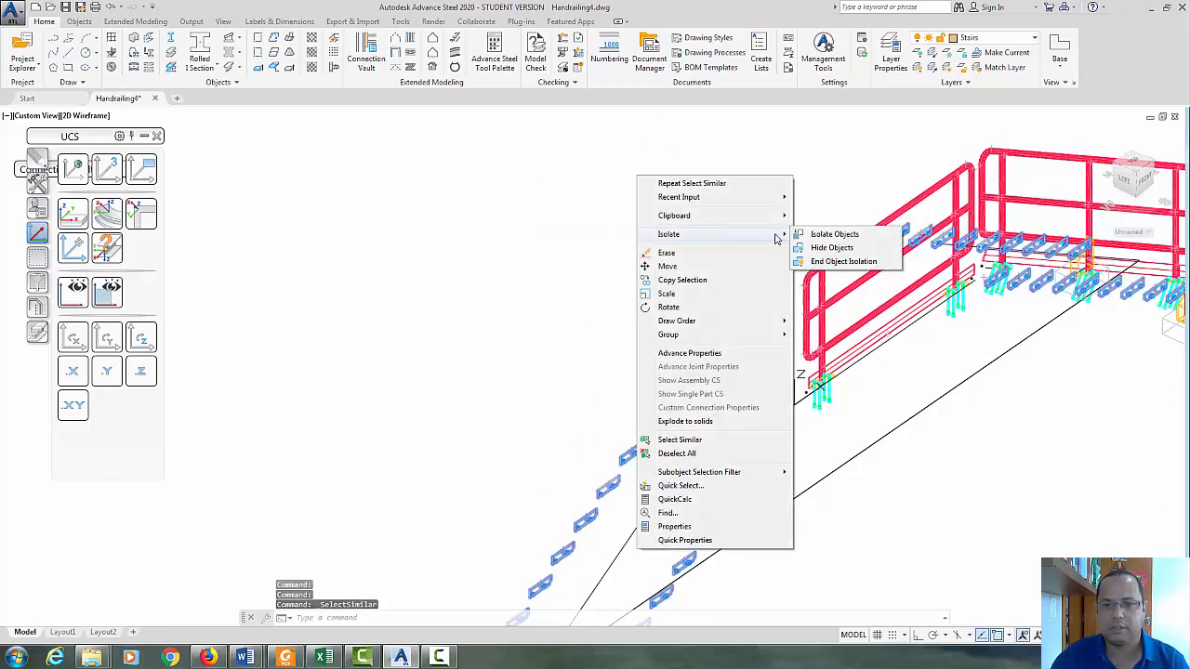
{"action": "left_click", "coordinate": [826, 249]}
- Select the bolts of one stair tread and all similar objects, and hide them
{"action": "scroll", "coordinate": [680, 270], "scroll_direction": "up", "scroll_amount": 6}
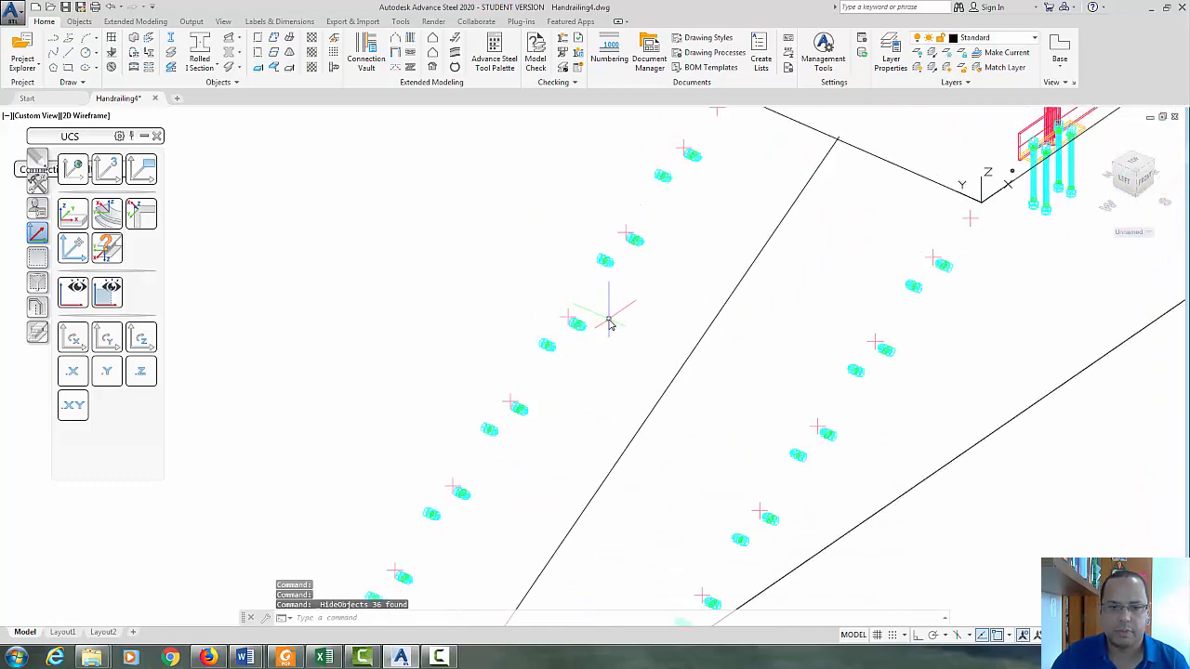
{"action": "left_click", "coordinate": [648, 281]}
{"action": "right_click", "coordinate": [532, 189]}
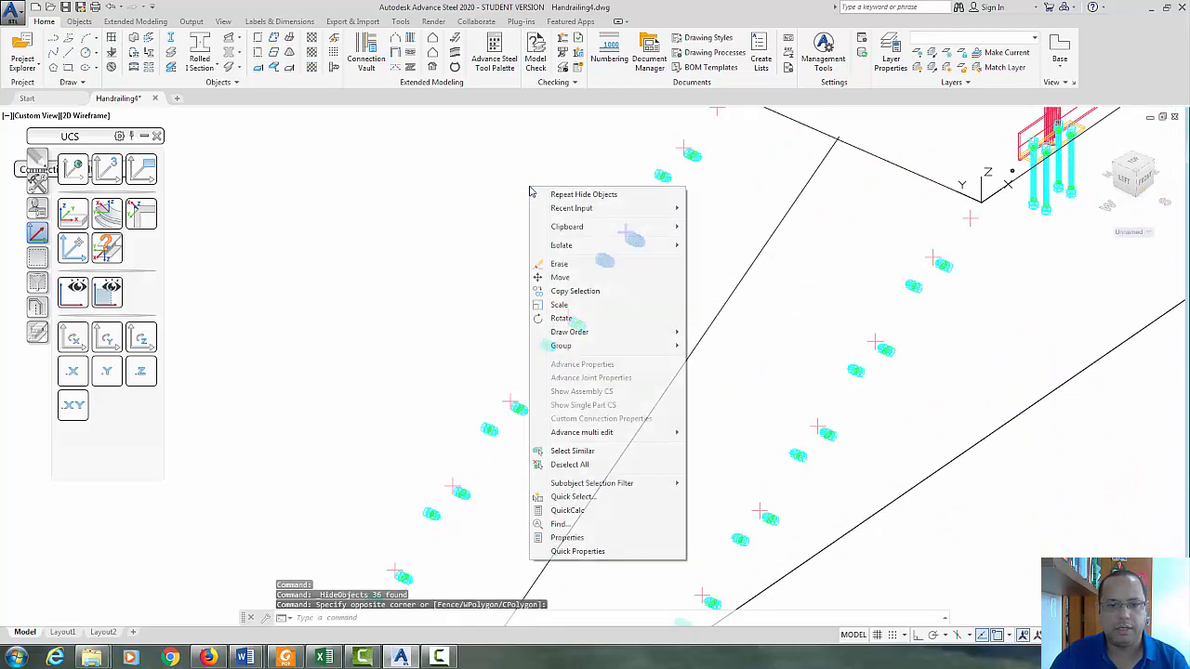
{"action": "left_click", "coordinate": [607, 451]}
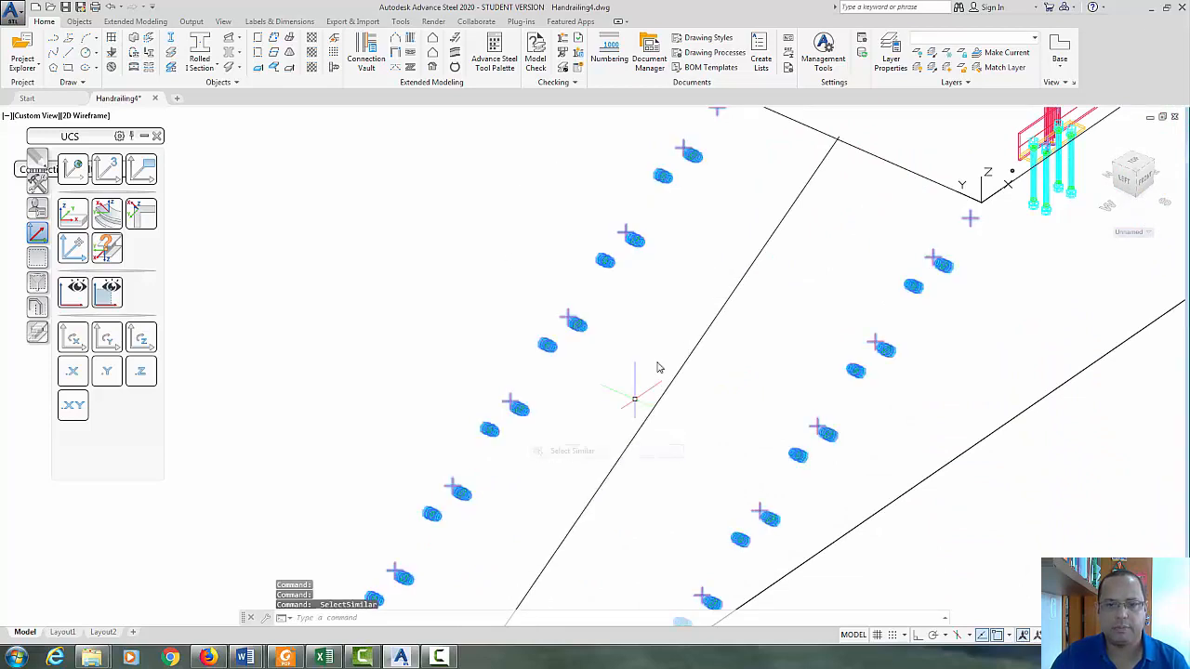
{"action": "right_click", "coordinate": [705, 286]}
{"action": "mouse_move", "coordinate": [769, 332]}
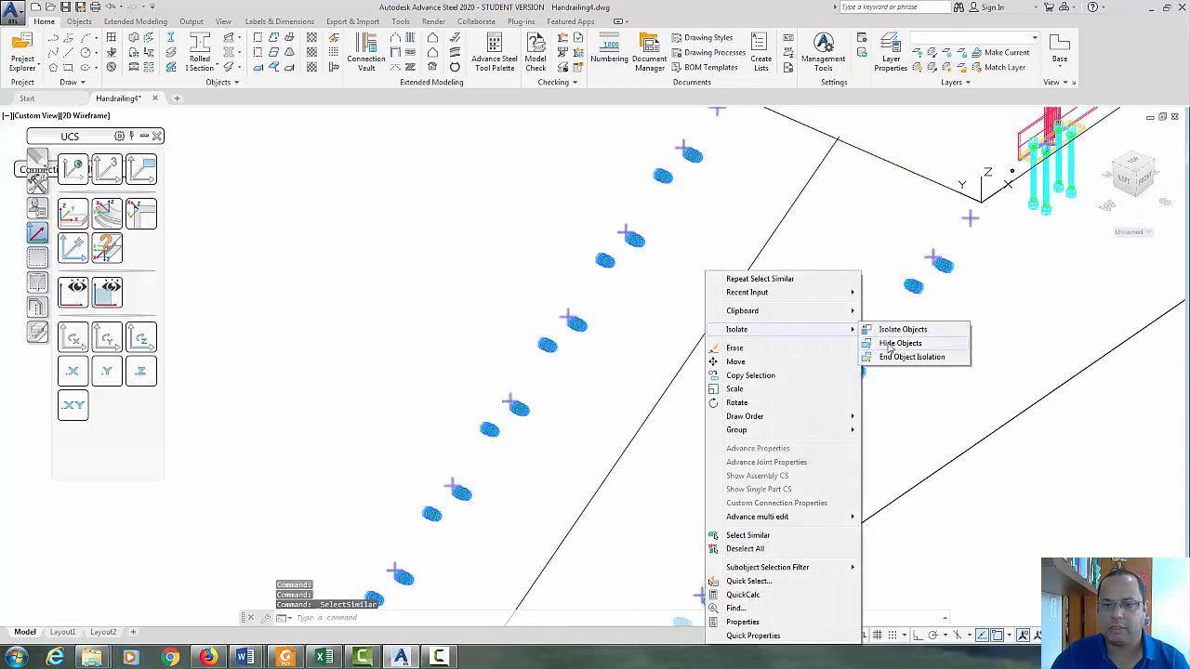
{"action": "left_click", "coordinate": [889, 346]}
- Erase the horizontal construction line running along the landing edge beneath the handrailing
{"action": "scroll", "coordinate": [870, 355], "scroll_direction": "down", "scroll_amount": 4}
{"action": "middle_click_drag", "start_coordinate": [960, 363], "coordinate": [664, 383]}
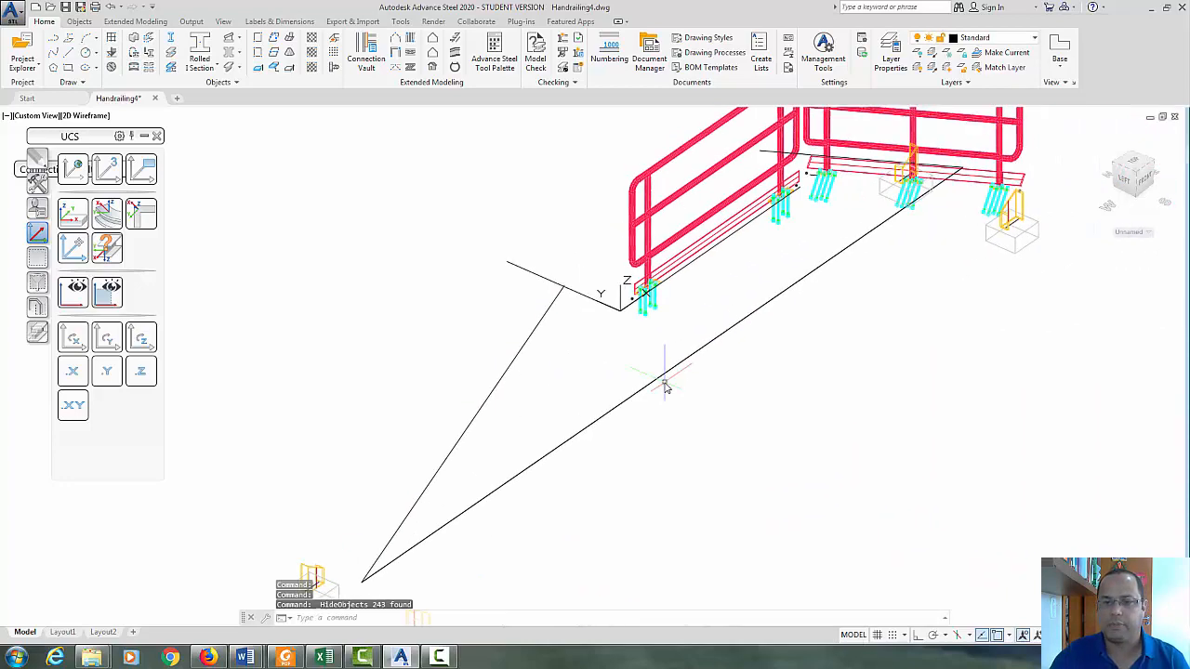
{"action": "scroll", "coordinate": [665, 387], "scroll_direction": "down", "scroll_amount": 3}
{"action": "middle_click_drag", "start_coordinate": [793, 380], "coordinate": [845, 375]}
{"action": "scroll", "coordinate": [773, 316], "scroll_direction": "up", "scroll_amount": 3}
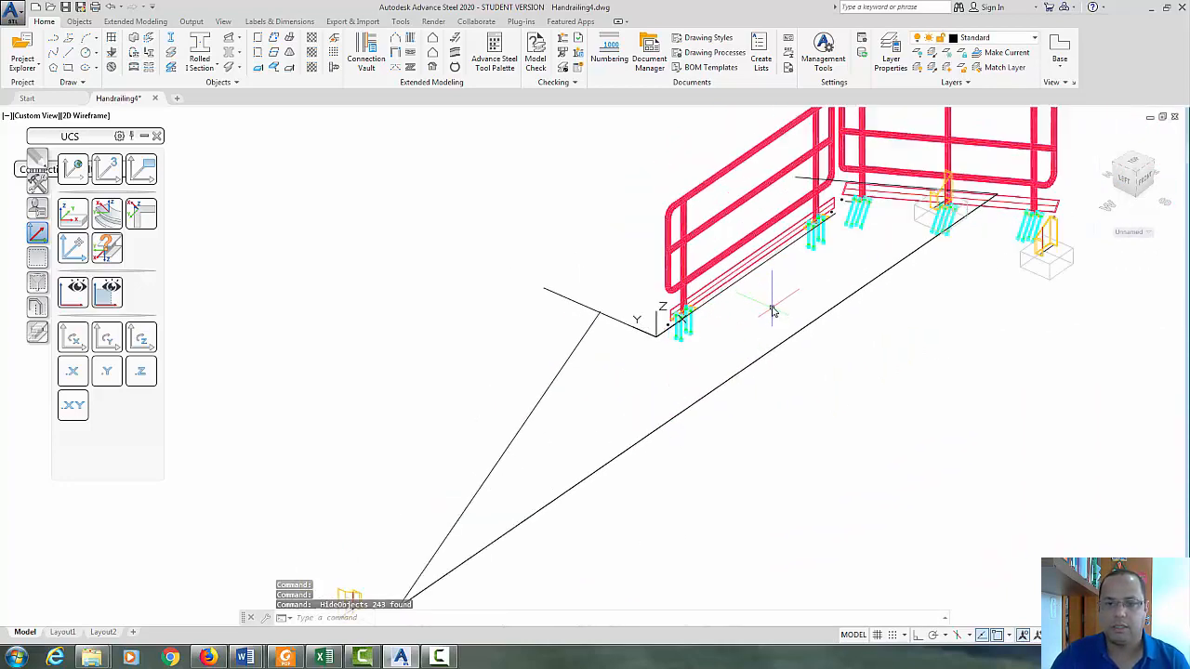
{"action": "scroll", "coordinate": [784, 337], "scroll_direction": "down", "scroll_amount": 2}
{"action": "scroll", "coordinate": [706, 269], "scroll_direction": "up", "scroll_amount": 4}
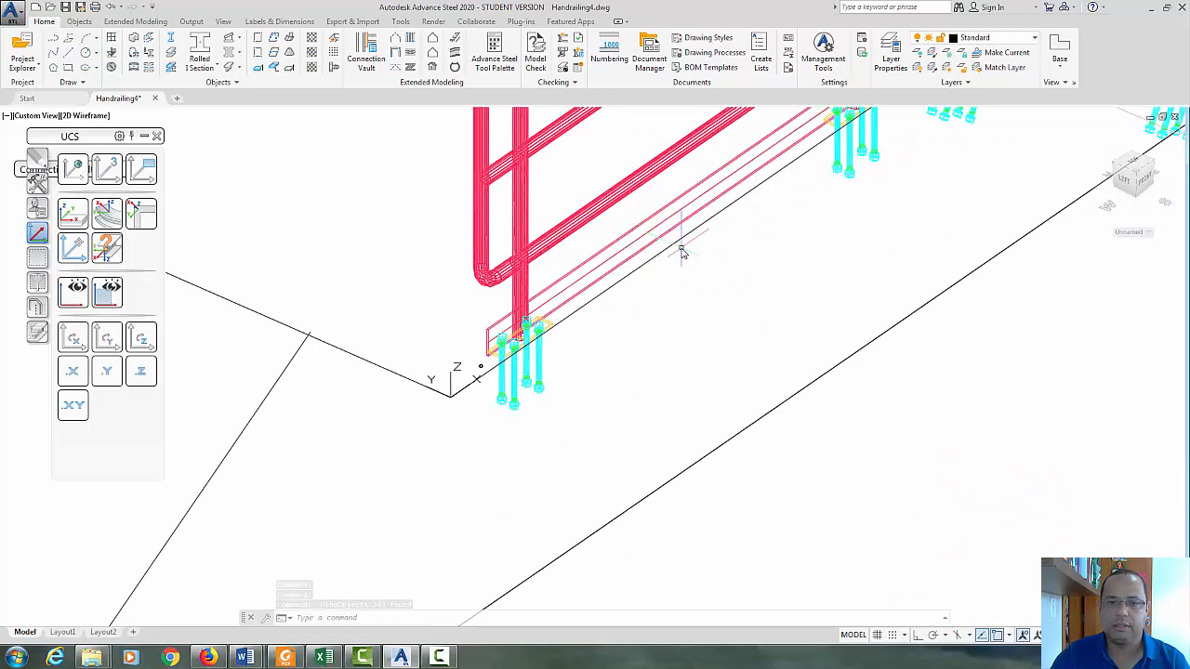
{"action": "key", "text": "Delete"}
- Erase the long base construction line running between the feet of the two stair flights
{"action": "scroll", "coordinate": [770, 284], "scroll_direction": "down", "scroll_amount": 2}
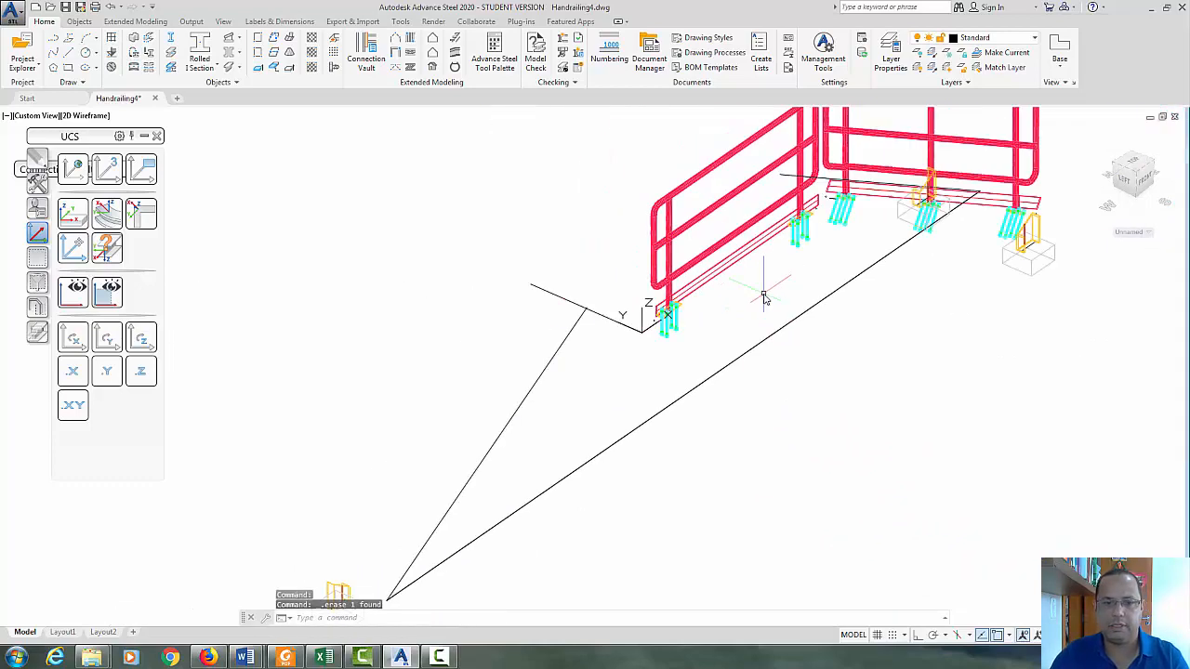
{"action": "scroll", "coordinate": [693, 324], "scroll_direction": "up", "scroll_amount": 2}
{"action": "scroll", "coordinate": [723, 326], "scroll_direction": "down", "scroll_amount": 4}
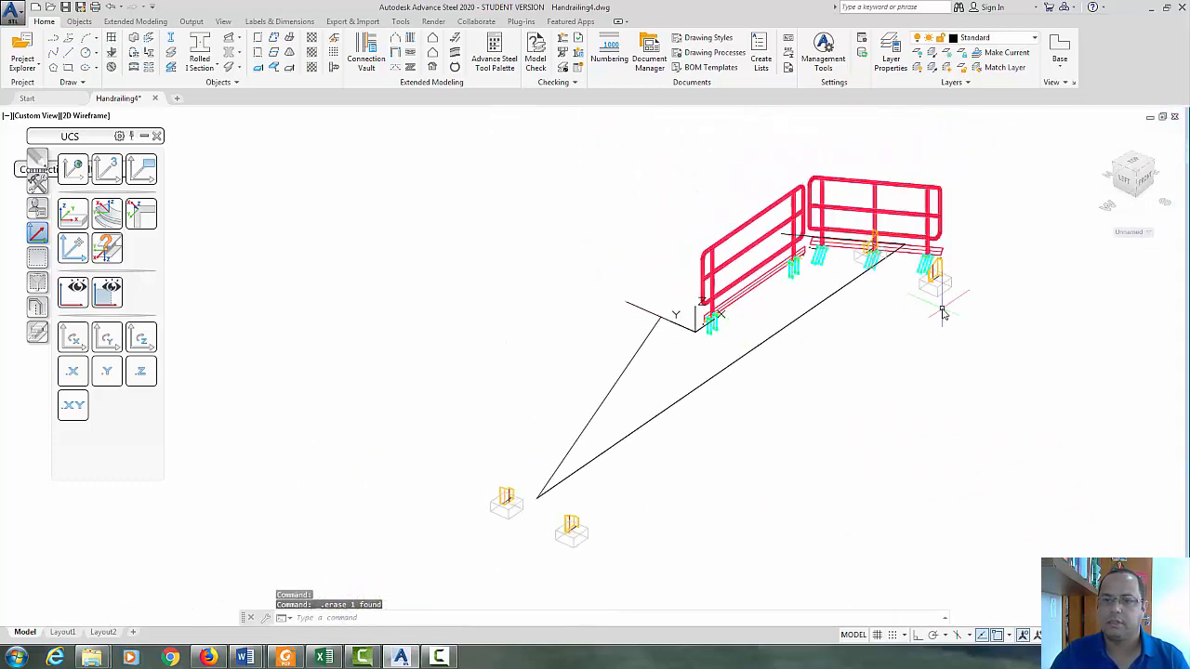
{"action": "middle_click_drag", "start_coordinate": [940, 307], "coordinate": [911, 334]}
{"action": "scroll", "coordinate": [758, 305], "scroll_direction": "up", "scroll_amount": 4}
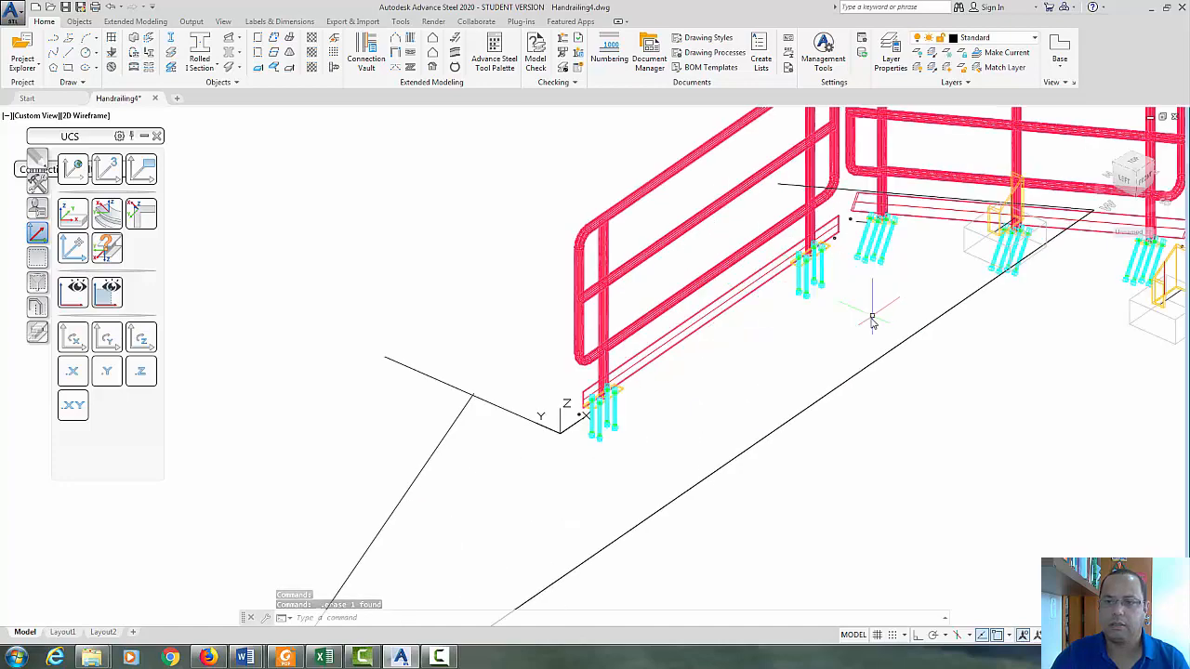
{"action": "scroll", "coordinate": [872, 316], "scroll_direction": "down", "scroll_amount": 2}
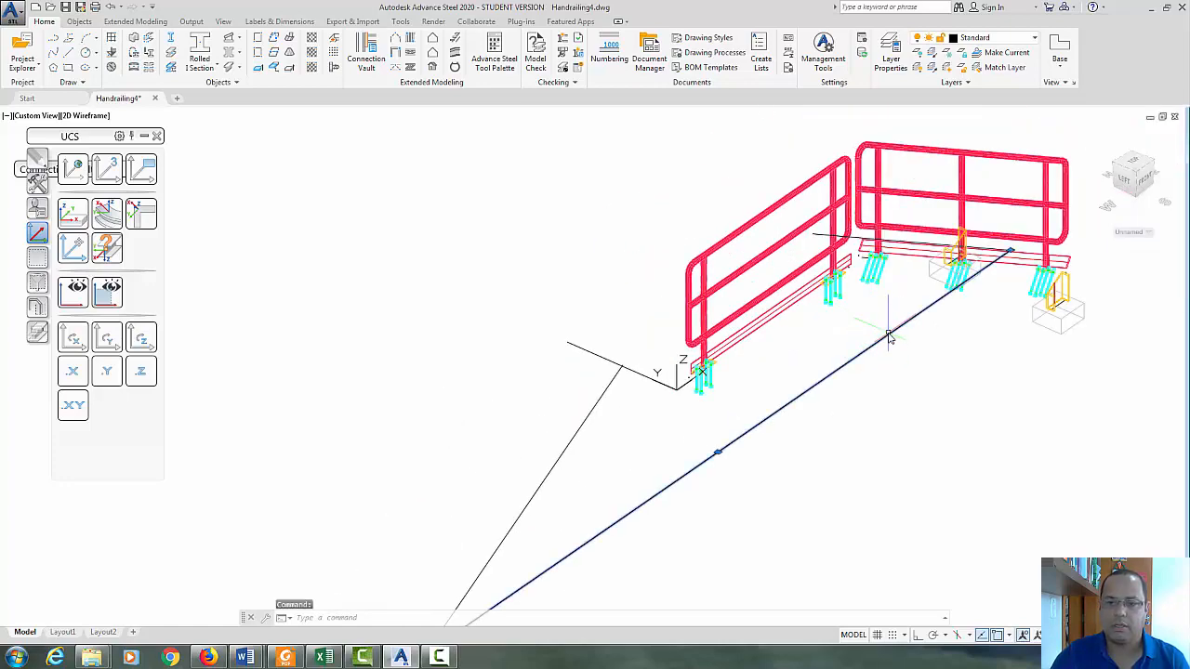
{"action": "key", "text": "Delete"}
{"action": "key", "text": "Escape"}
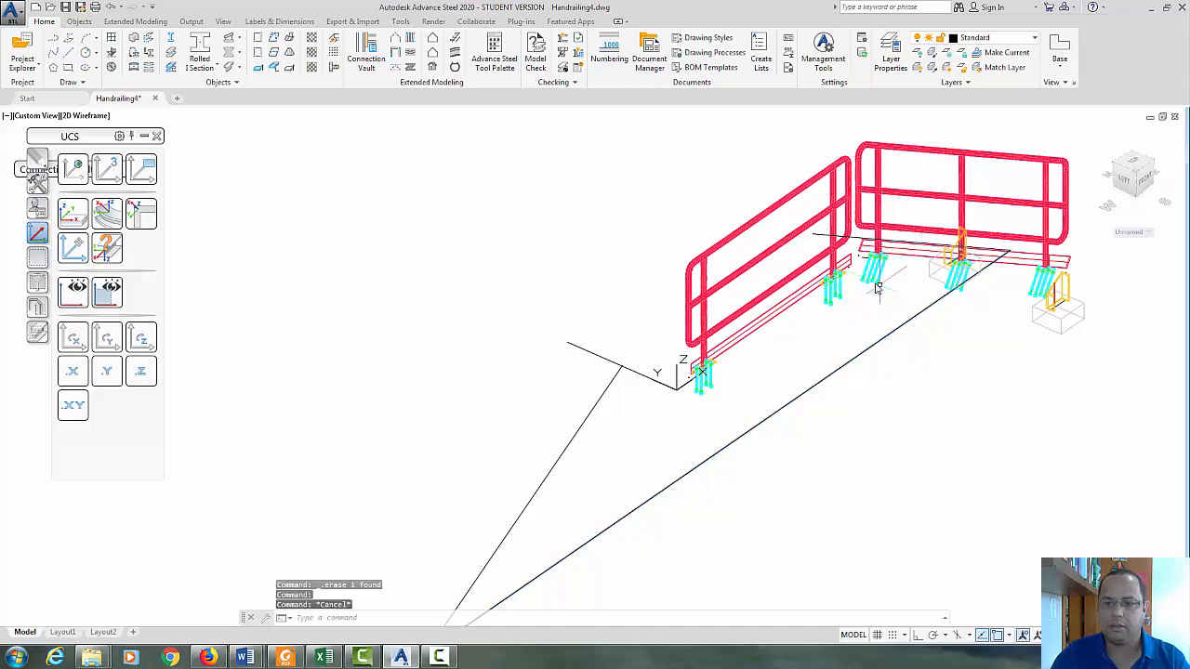
- Erase the sloping construction line beneath the far flight's handrailing and switch to the Front view
{"action": "left_click", "coordinate": [856, 237]}
{"action": "key", "text": "Delete"}
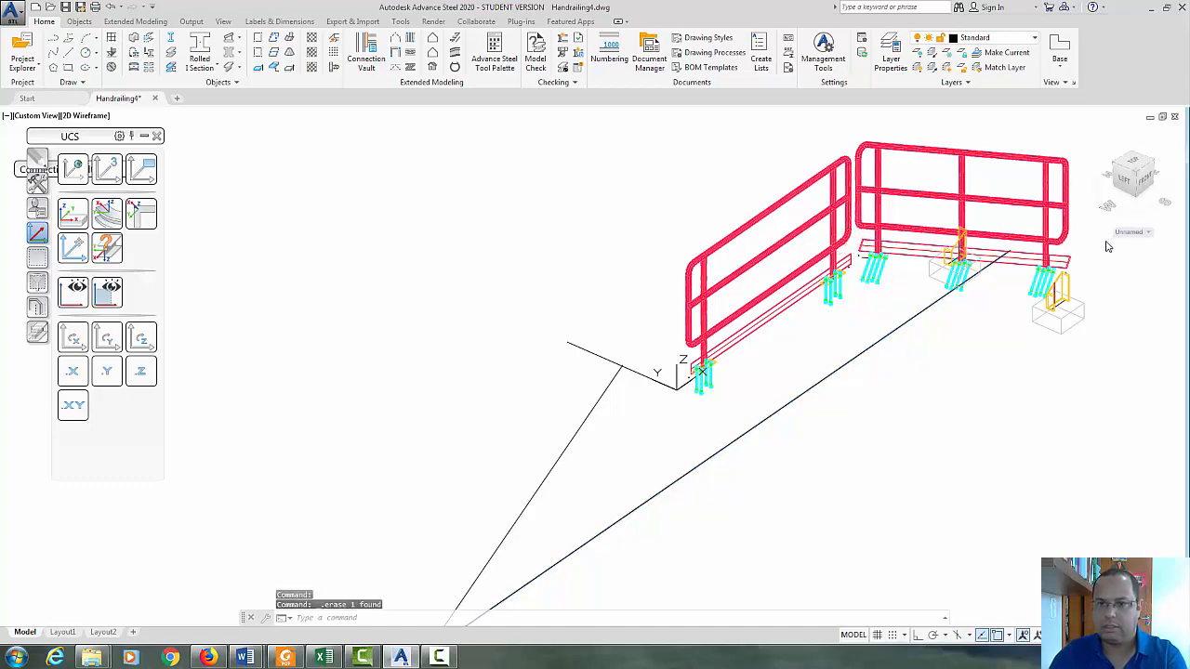
{"action": "left_click", "coordinate": [1149, 185]}
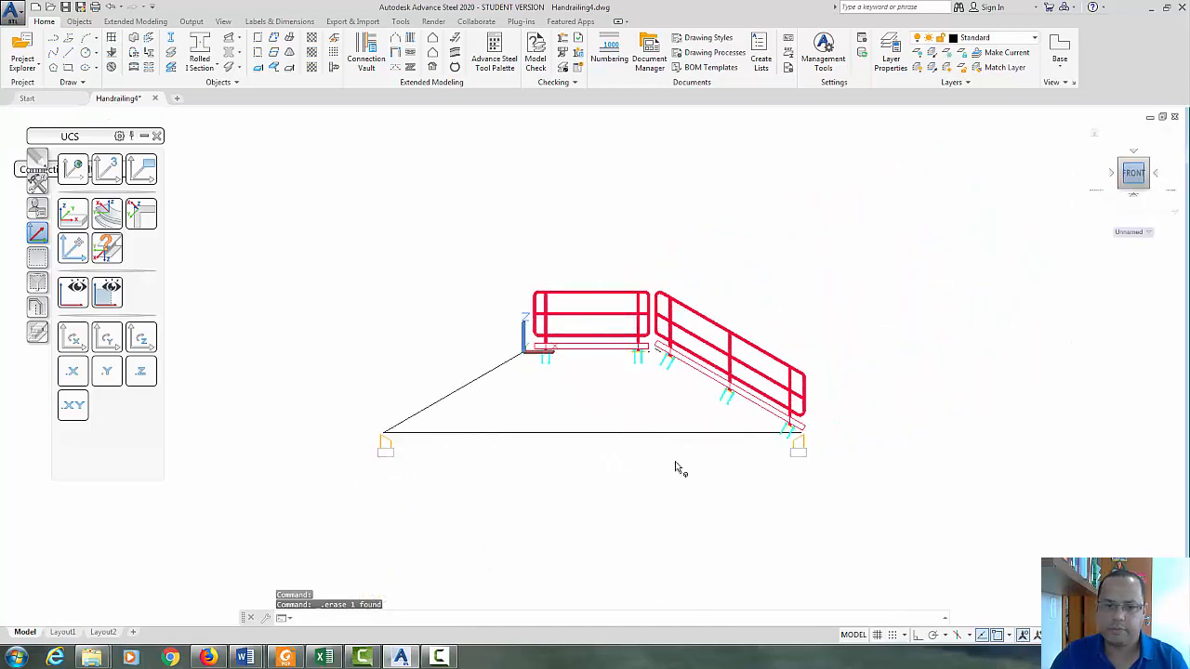
- Select one steel angle bracket at the stair foot and all similar beams, and hide them
{"action": "scroll", "coordinate": [911, 474], "scroll_direction": "up", "scroll_amount": 2}
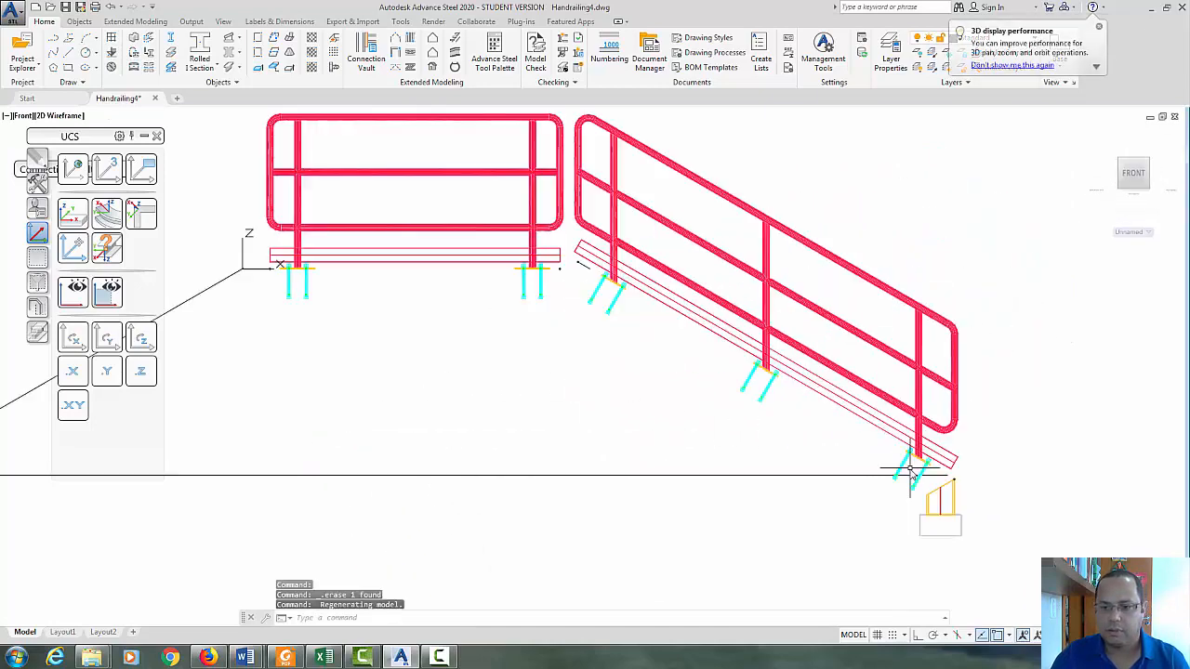
{"action": "scroll", "coordinate": [642, 454], "scroll_direction": "down", "scroll_amount": 4}
{"action": "scroll", "coordinate": [809, 465], "scroll_direction": "up", "scroll_amount": 2}
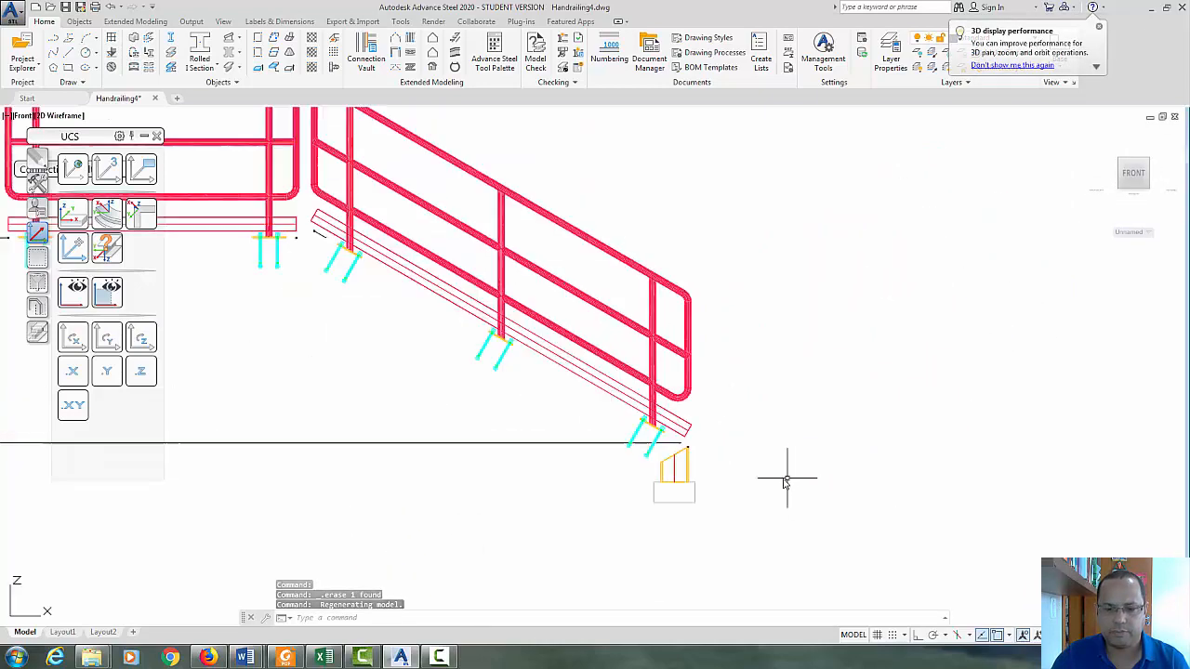
{"action": "scroll", "coordinate": [733, 472], "scroll_direction": "down", "scroll_amount": 2}
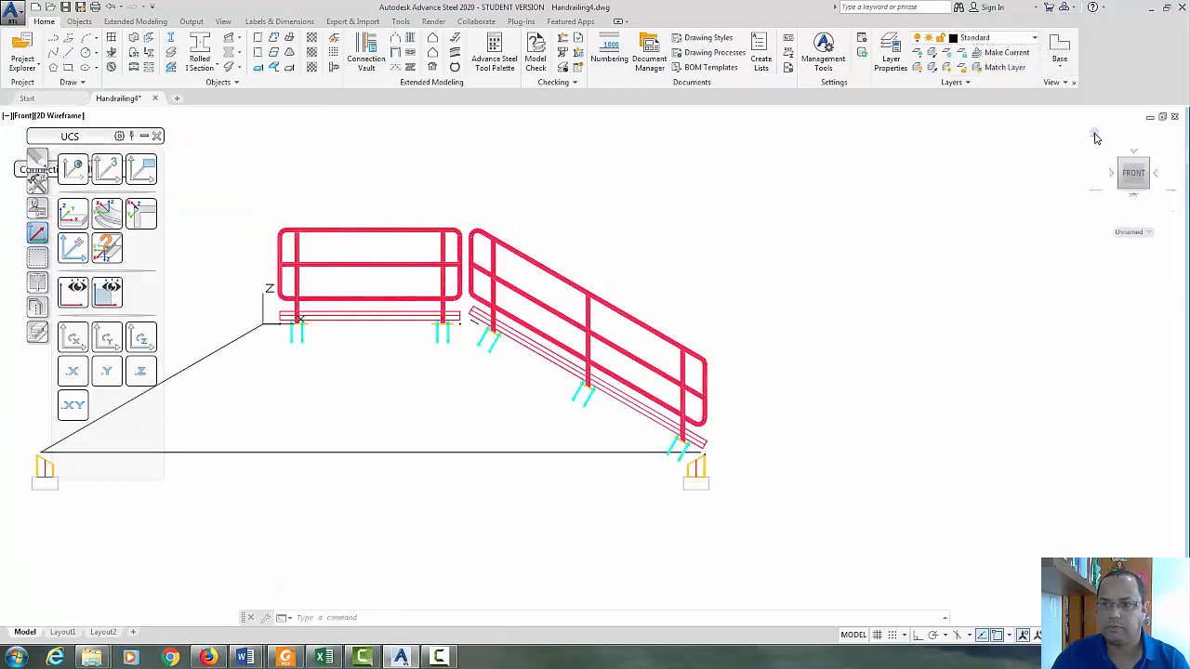
{"action": "left_click", "coordinate": [1096, 134]}
{"action": "scroll", "coordinate": [783, 372], "scroll_direction": "up", "scroll_amount": 5}
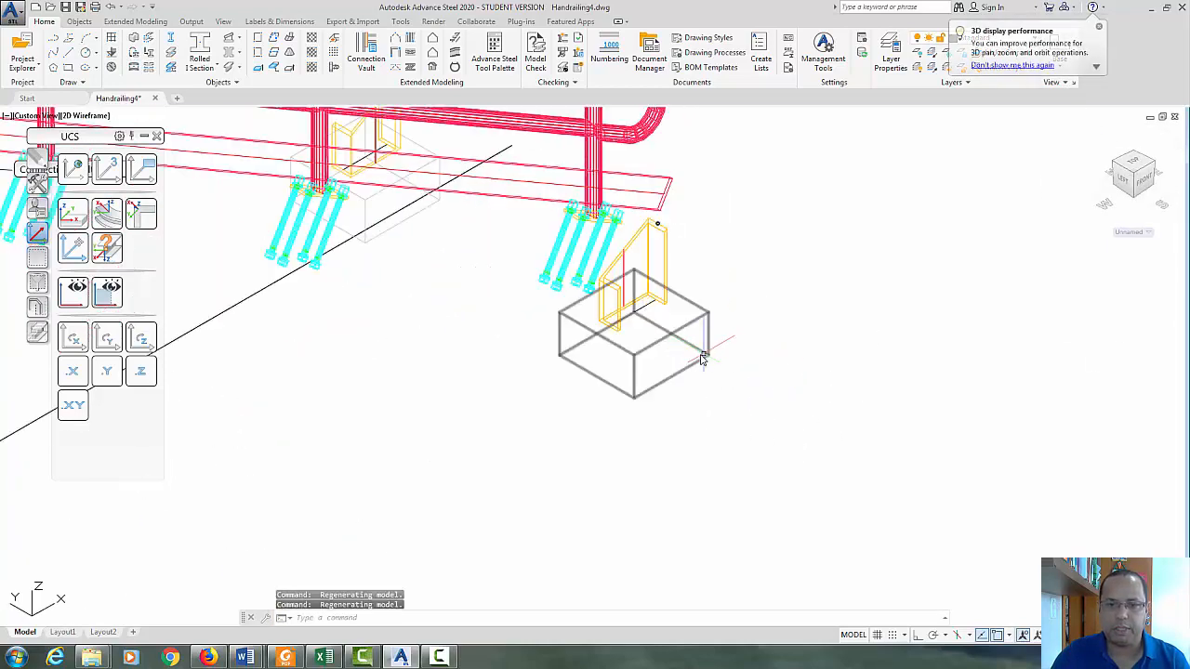
{"action": "left_click", "coordinate": [667, 258]}
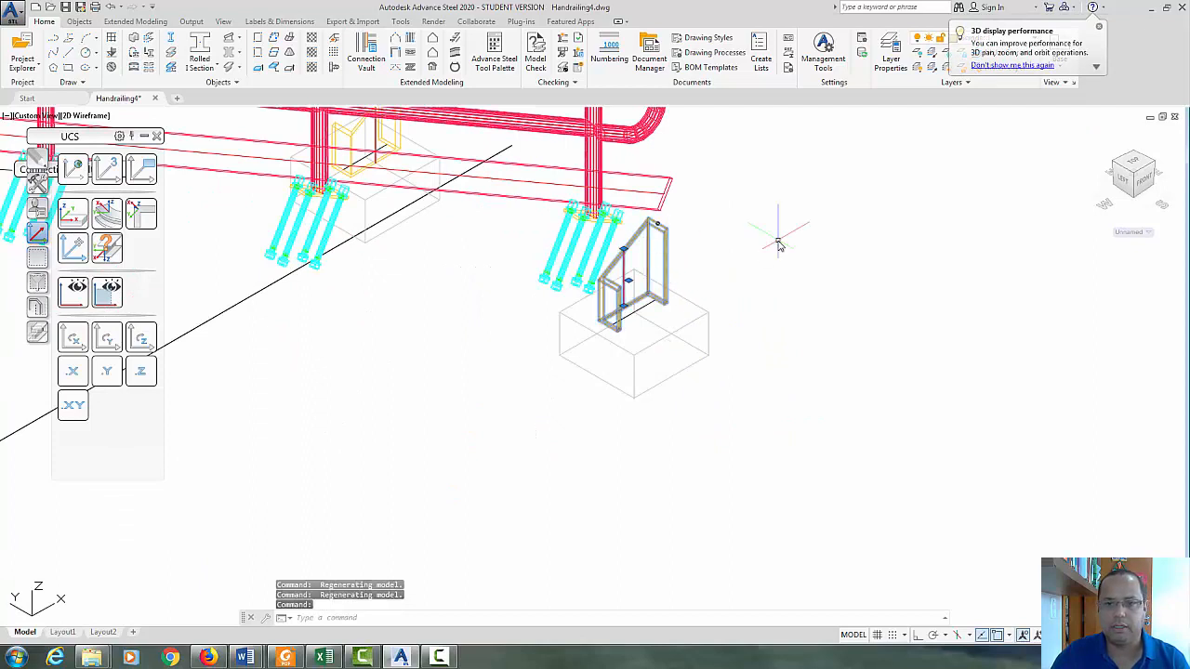
{"action": "right_click", "coordinate": [779, 244]}
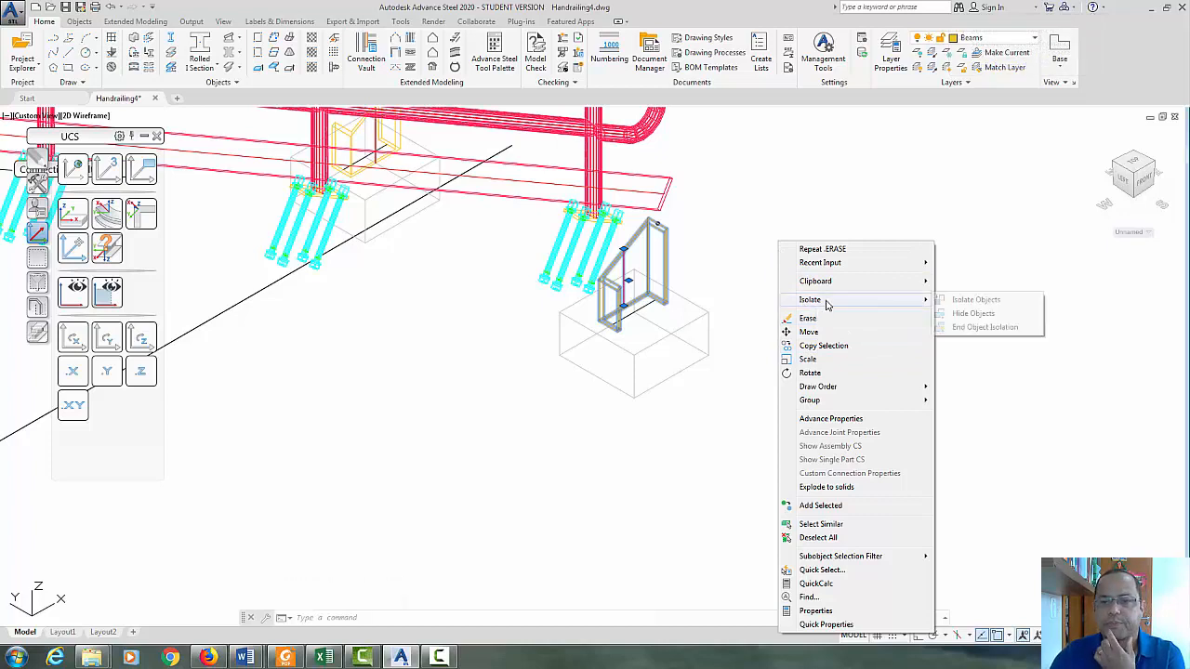
{"action": "left_click", "coordinate": [823, 527]}
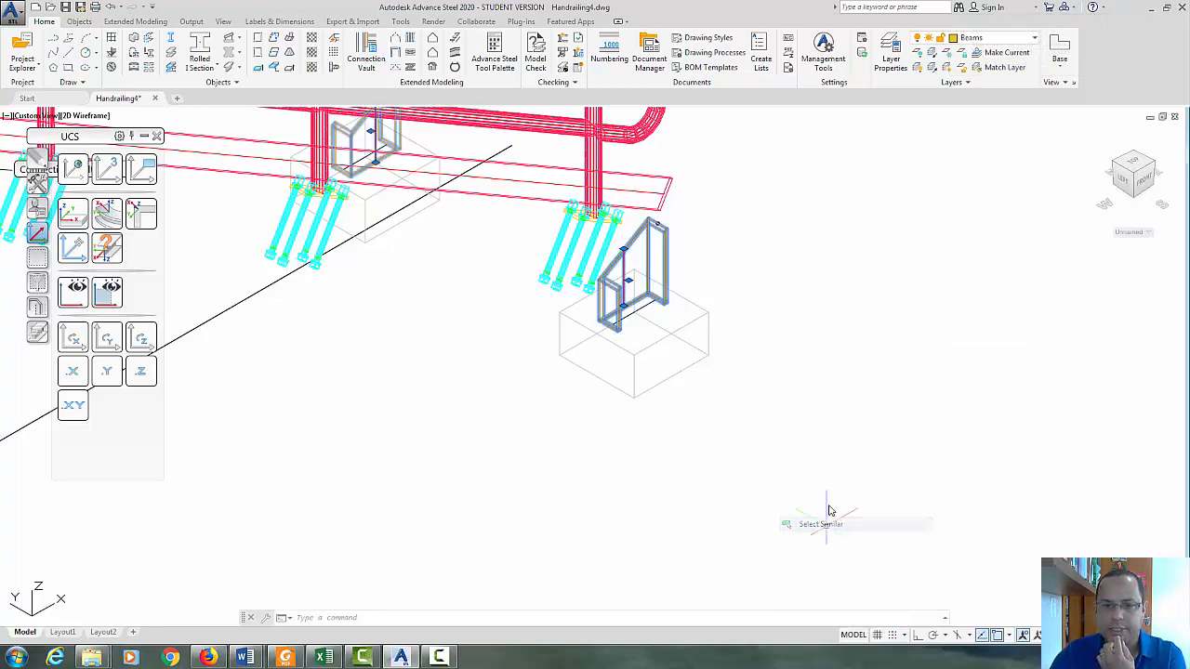
{"action": "right_click", "coordinate": [793, 273]}
{"action": "mouse_move", "coordinate": [874, 331]}
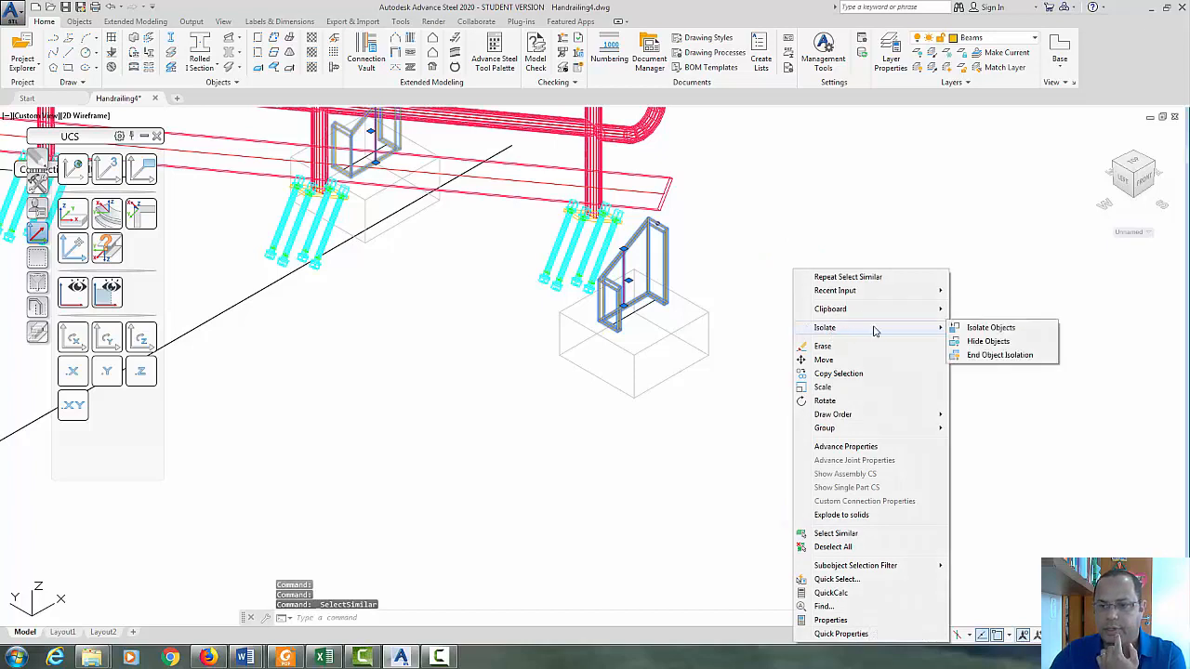
{"action": "left_click", "coordinate": [986, 341]}
- Select one concrete footing and all similar footings, and hide them
{"action": "left_click", "coordinate": [706, 313]}
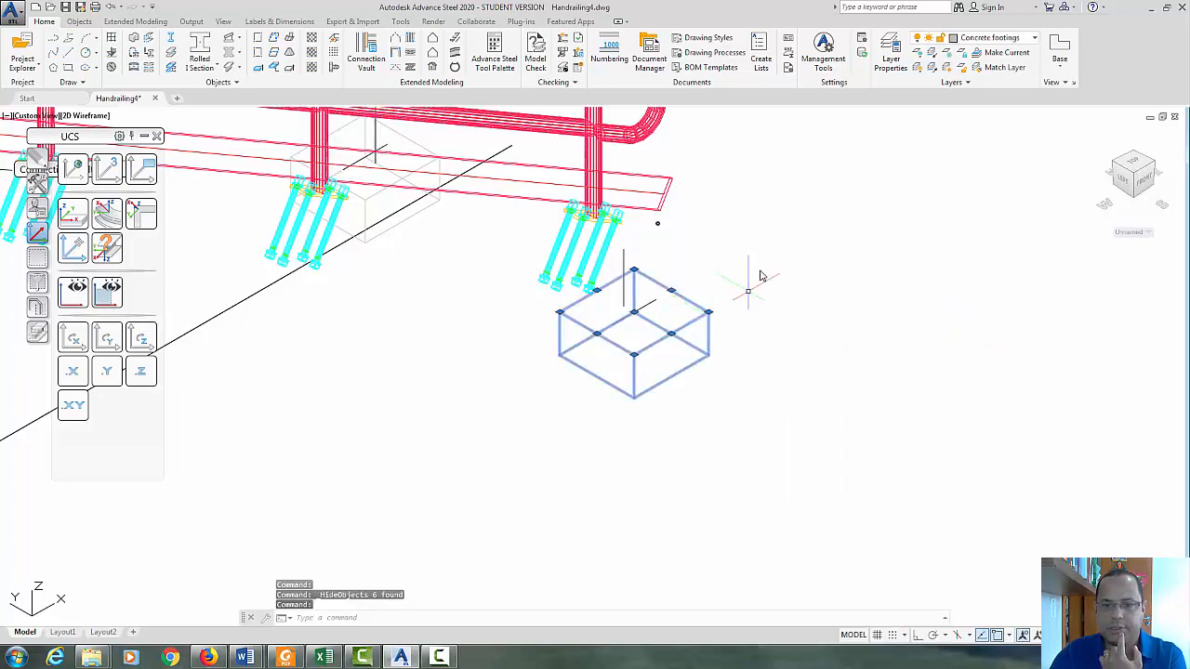
{"action": "right_click", "coordinate": [772, 260]}
{"action": "left_click", "coordinate": [814, 535]}
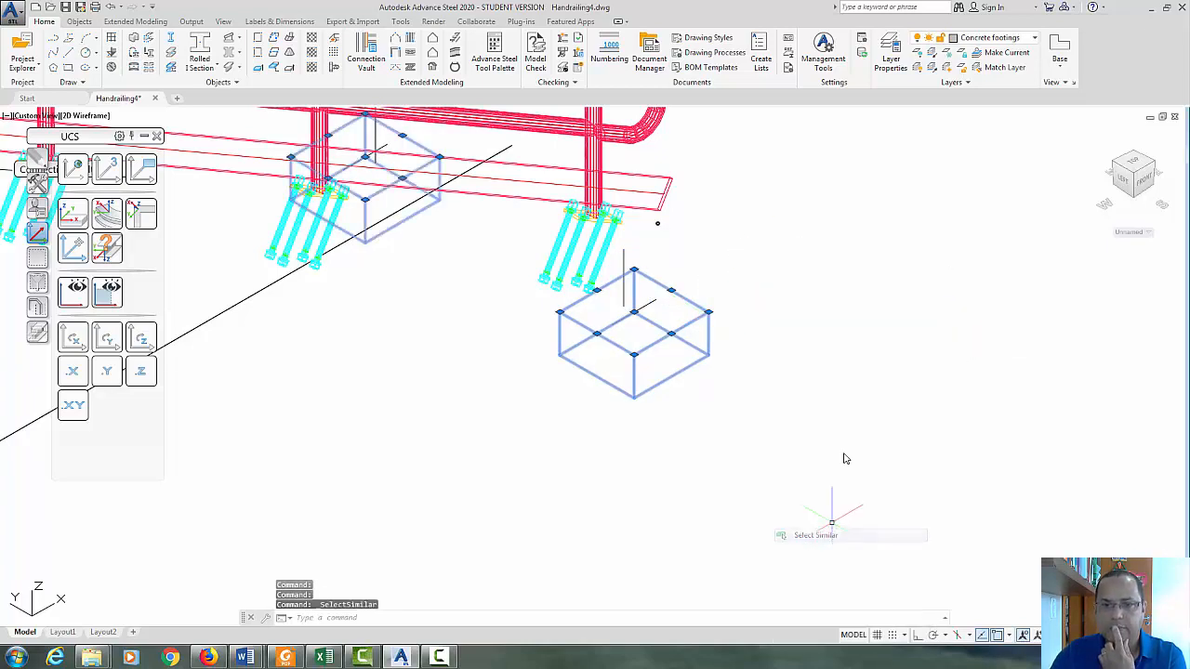
{"action": "right_click", "coordinate": [815, 259]}
{"action": "mouse_move", "coordinate": [884, 321]}
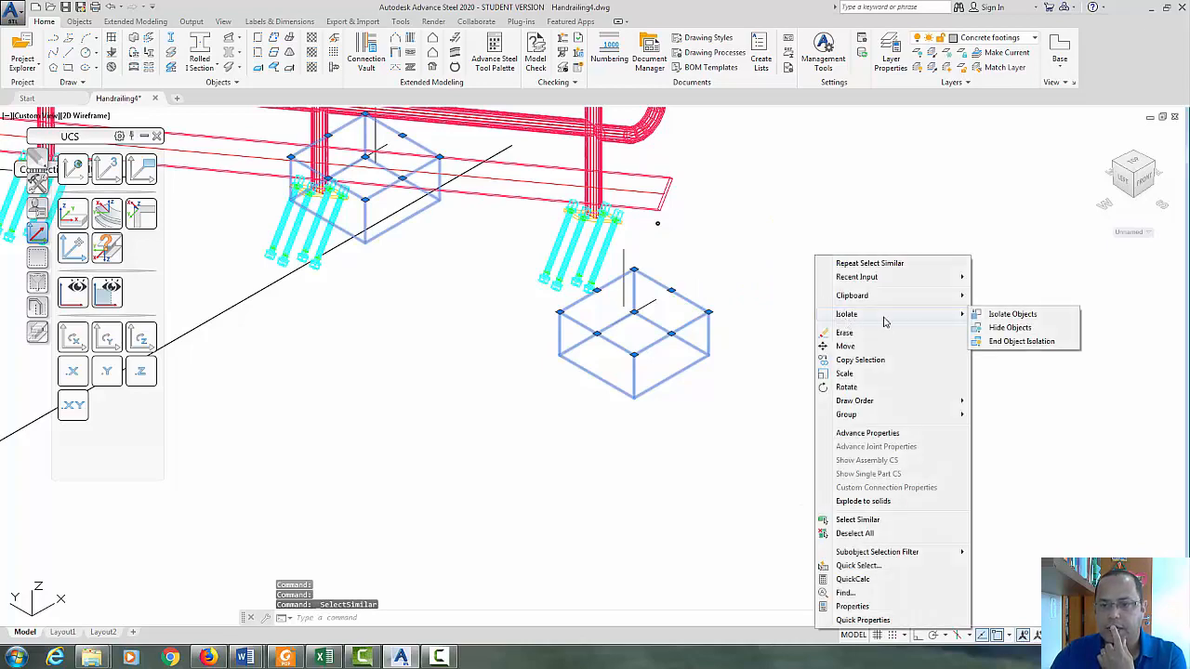
{"action": "left_click", "coordinate": [978, 330]}
- Erase the short vertical and horizontal reference lines at the two hidden footings beneath the far flight's handrailing
{"action": "scroll", "coordinate": [833, 327], "scroll_direction": "down", "scroll_amount": 2}
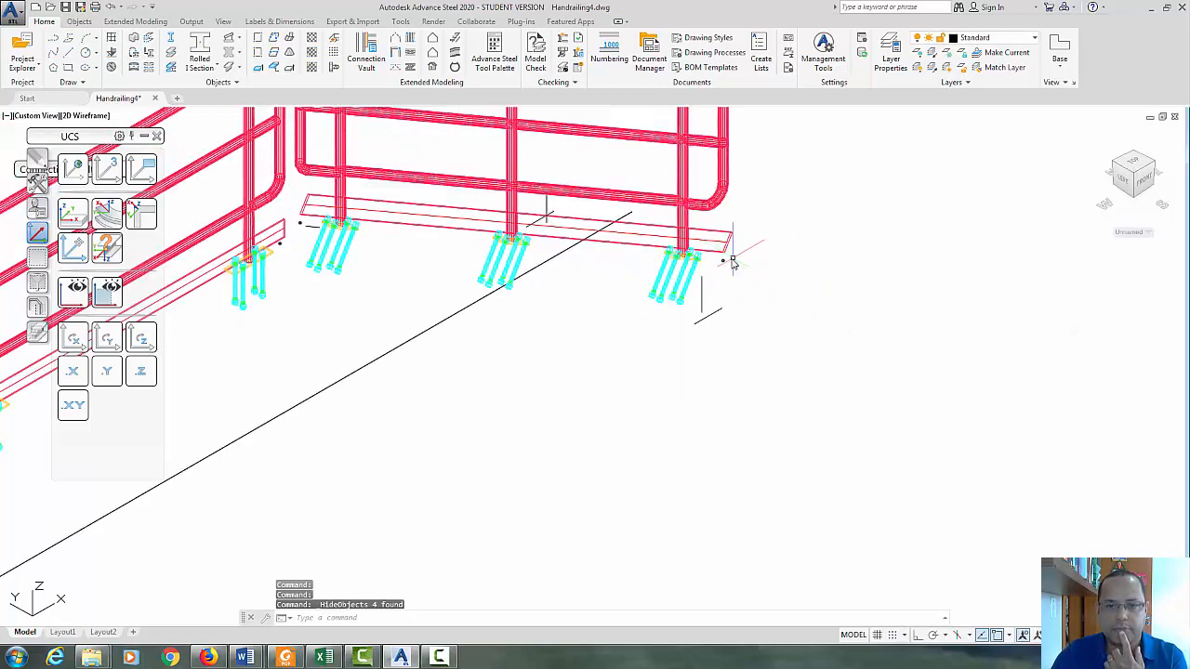
{"action": "scroll", "coordinate": [732, 263], "scroll_direction": "up", "scroll_amount": 4}
{"action": "scroll", "coordinate": [735, 336], "scroll_direction": "down", "scroll_amount": 4}
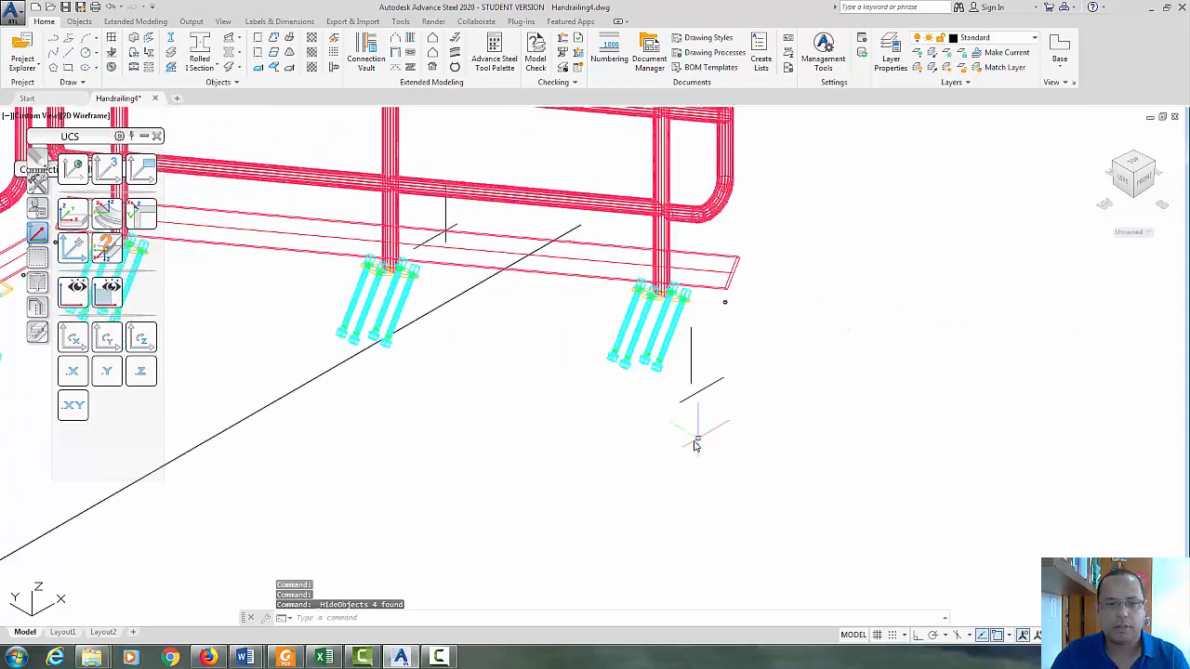
{"action": "scroll", "coordinate": [734, 364], "scroll_direction": "down", "scroll_amount": 4}
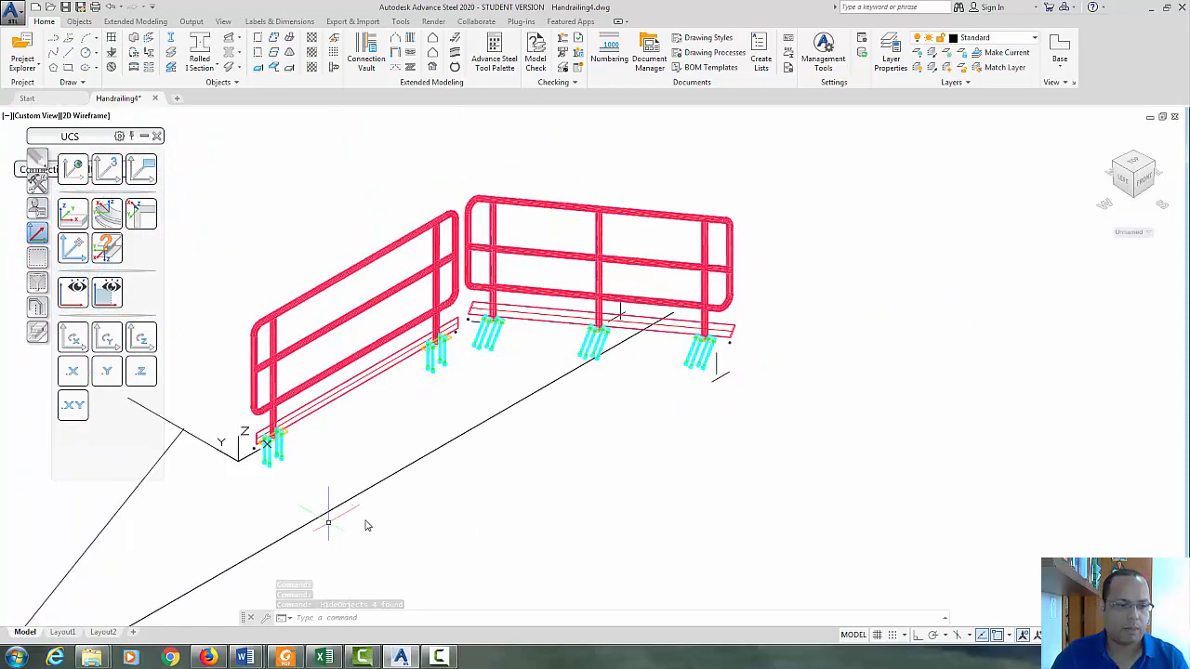
{"action": "middle_click_drag", "start_coordinate": [519, 443], "coordinate": [696, 194]}
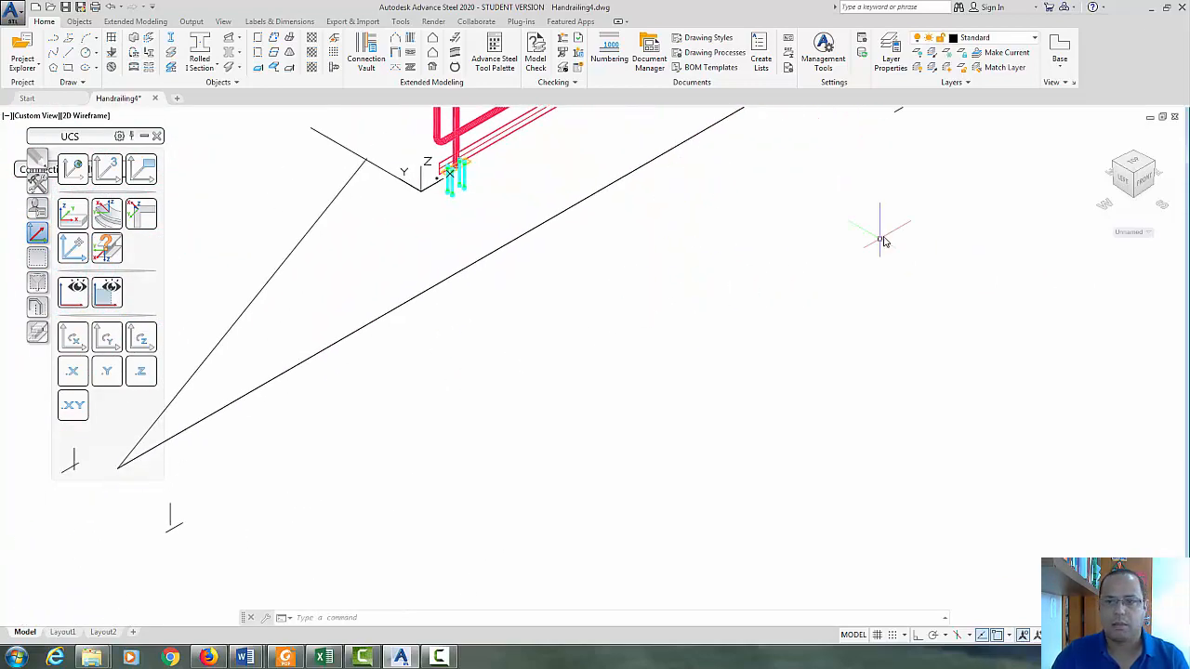
{"action": "middle_click_drag", "start_coordinate": [883, 241], "coordinate": [728, 462]}
{"action": "scroll", "coordinate": [765, 332], "scroll_direction": "up", "scroll_amount": 5}
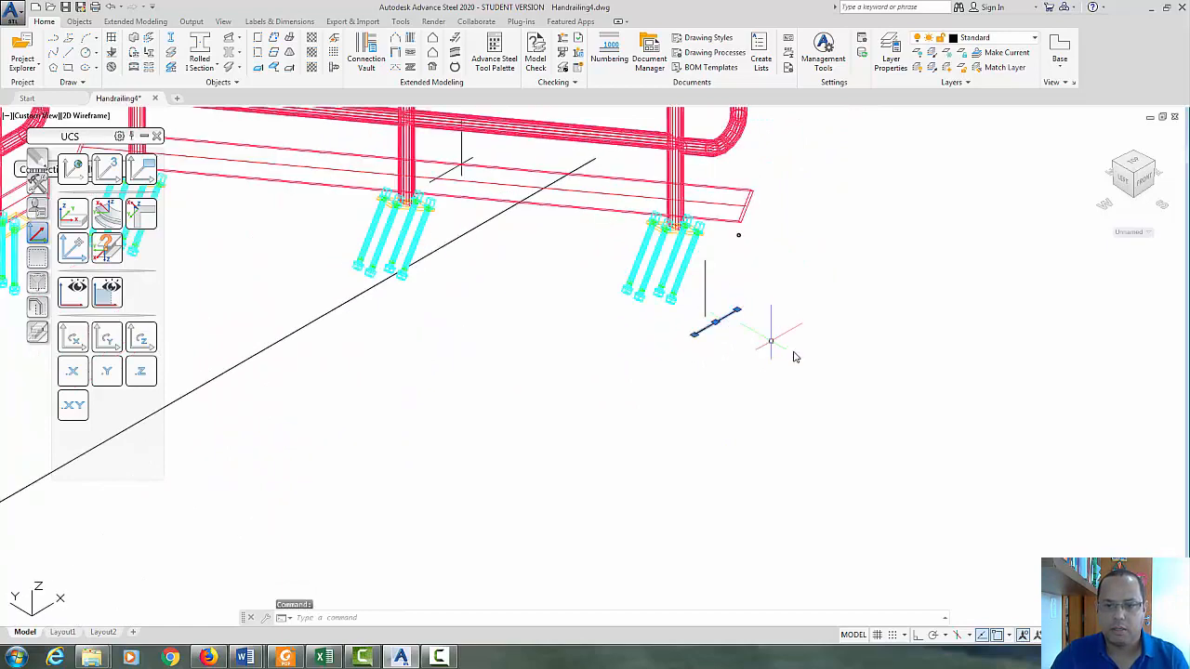
{"action": "key", "text": "Delete"}
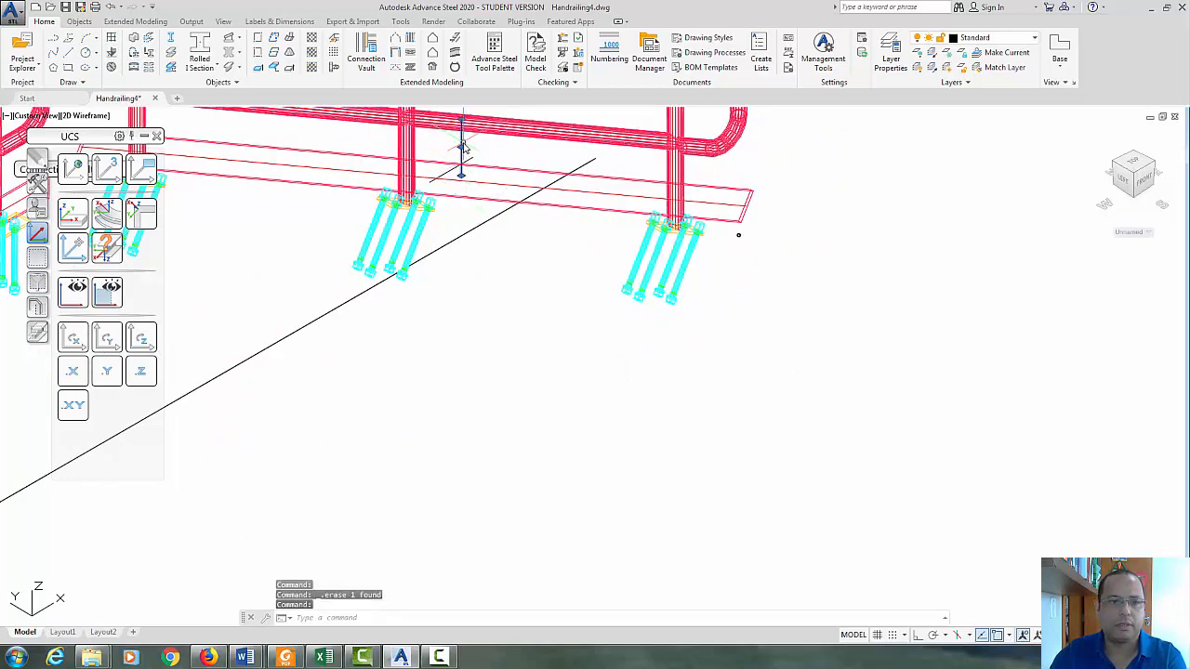
{"action": "scroll", "coordinate": [468, 164], "scroll_direction": "up", "scroll_amount": 3}
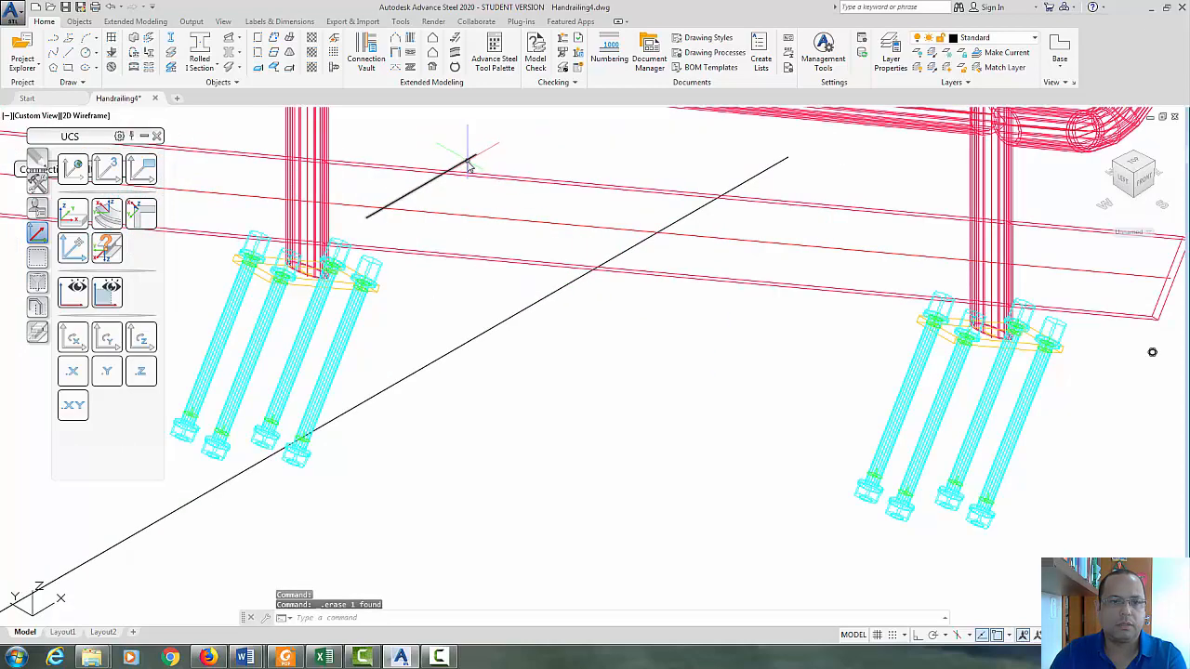
- Switch to the Front view and erase the two overlapping horizontal base lines between the feet of the stair flights
{"action": "scroll", "coordinate": [577, 311], "scroll_direction": "down", "scroll_amount": 5}
{"action": "middle_click_drag", "start_coordinate": [473, 456], "coordinate": [1167, 261]}
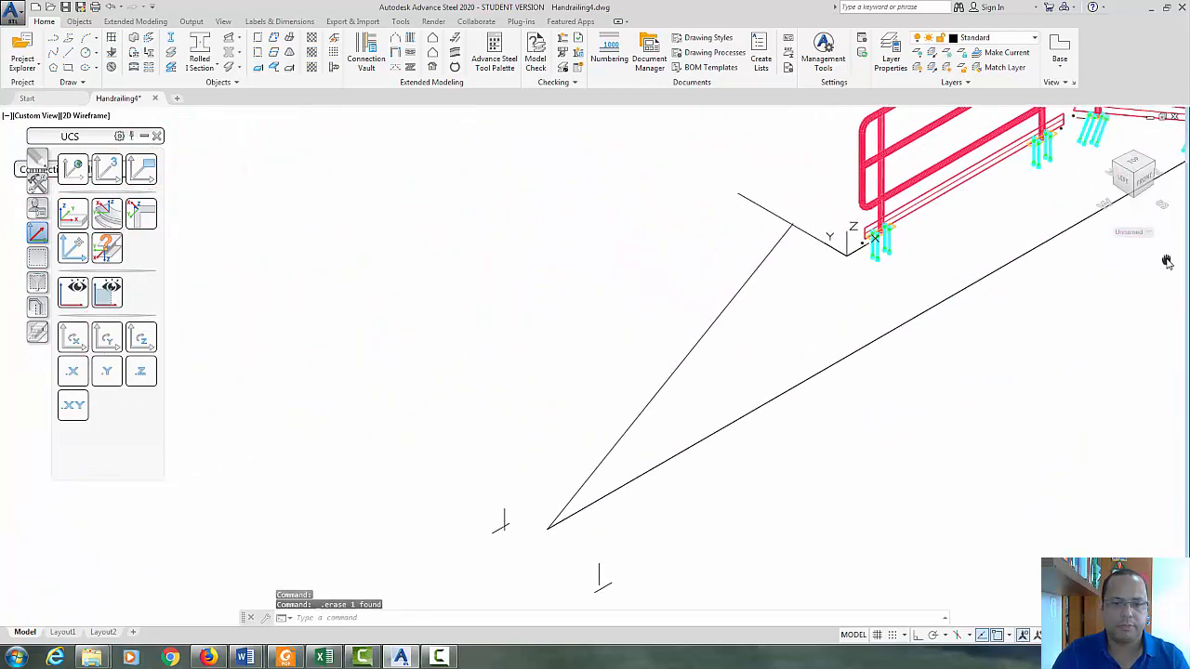
{"action": "scroll", "coordinate": [613, 551], "scroll_direction": "up", "scroll_amount": 2}
{"action": "scroll", "coordinate": [609, 525], "scroll_direction": "down", "scroll_amount": 2}
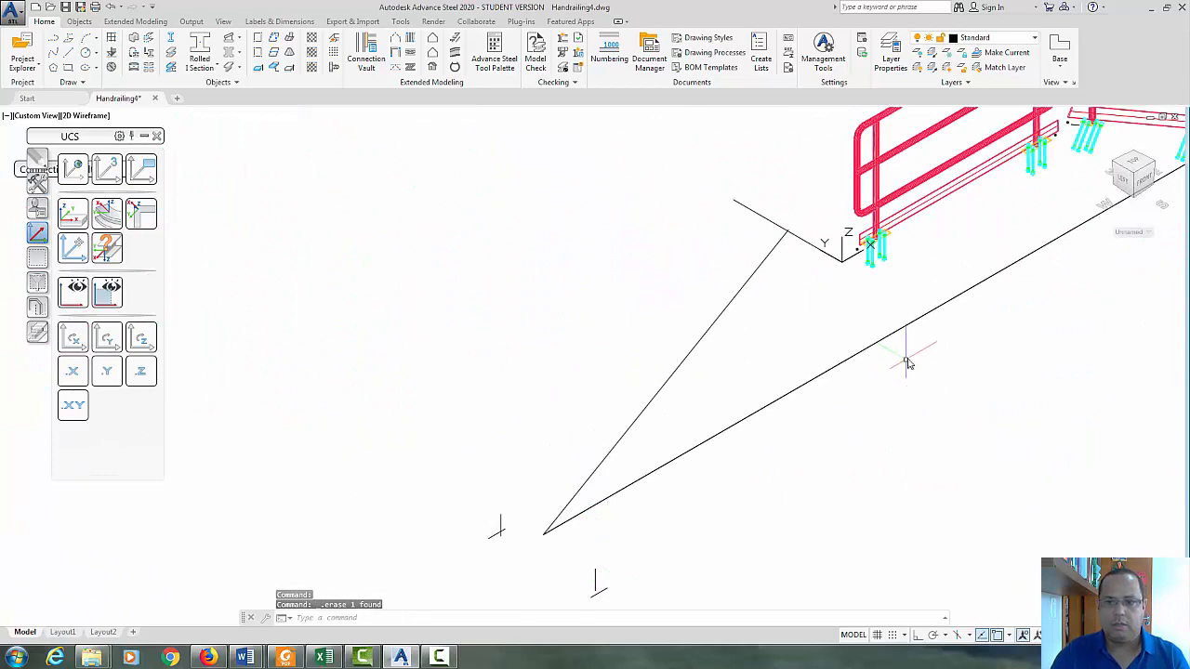
{"action": "middle_click_drag", "start_coordinate": [908, 353], "coordinate": [770, 537]}
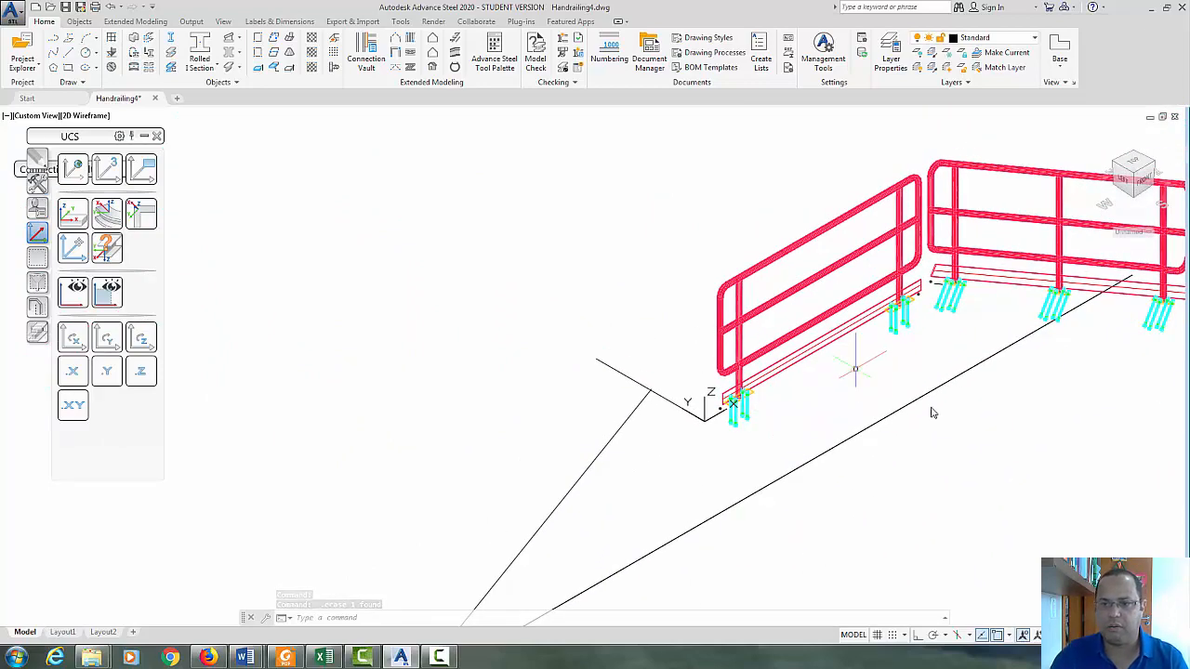
{"action": "left_click", "coordinate": [1143, 179]}
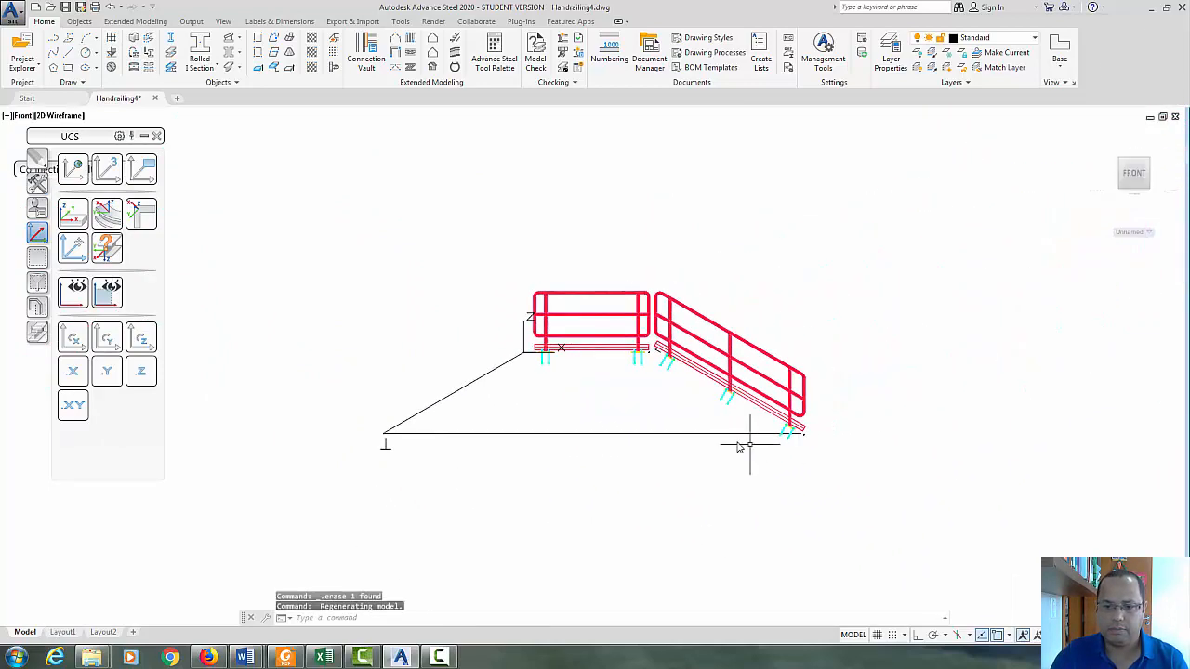
{"action": "scroll", "coordinate": [744, 446], "scroll_direction": "up", "scroll_amount": 3}
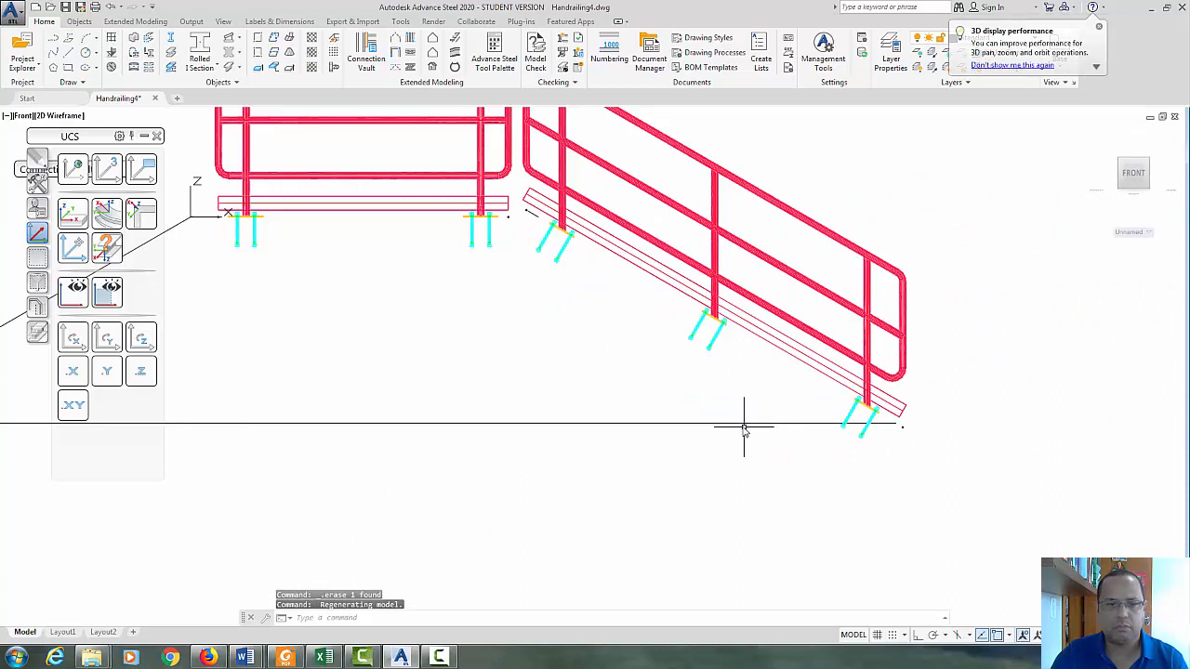
{"action": "scroll", "coordinate": [664, 428], "scroll_direction": "down", "scroll_amount": 2}
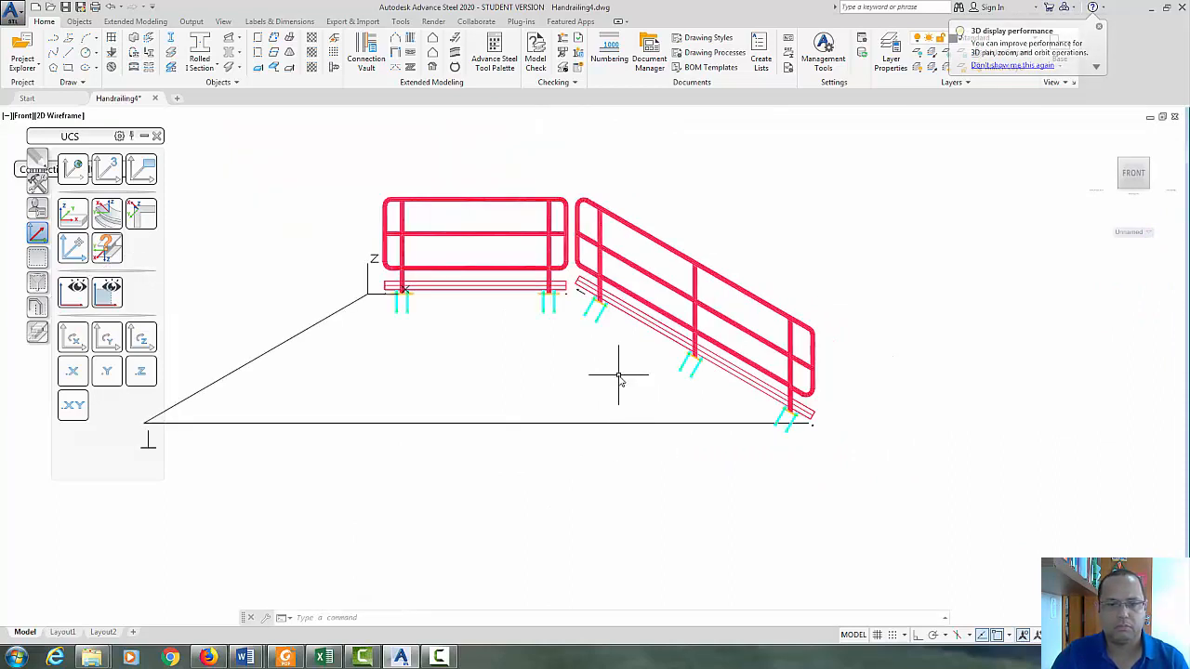
{"action": "left_click", "coordinate": [667, 424]}
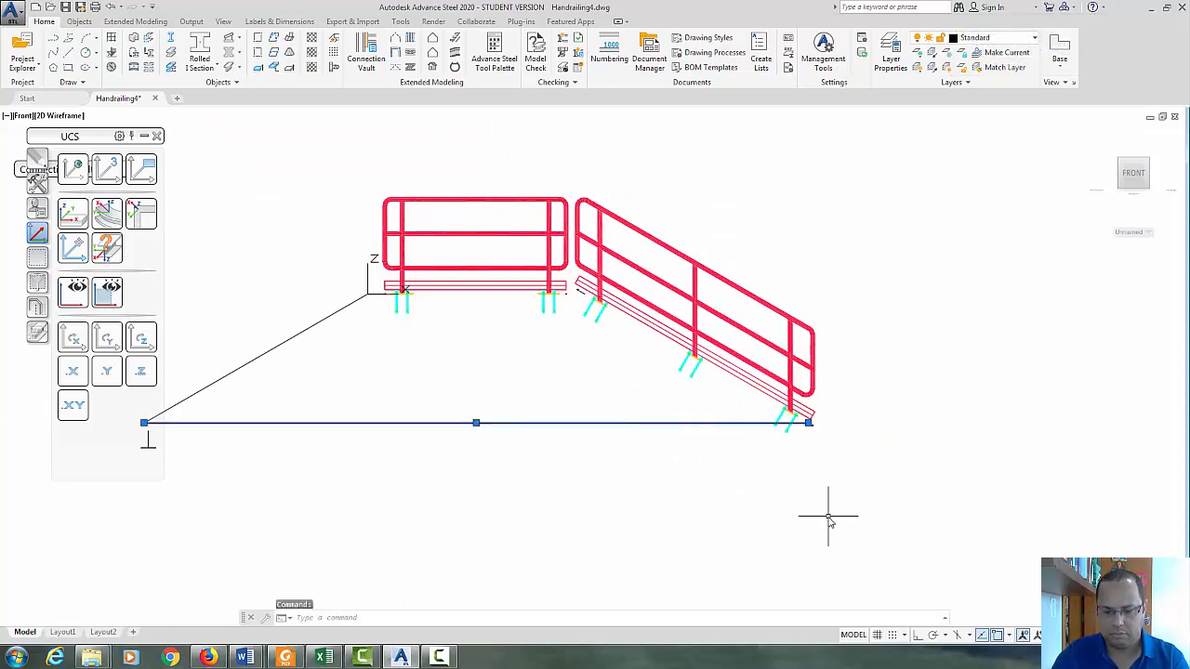
{"action": "key", "text": "Delete"}
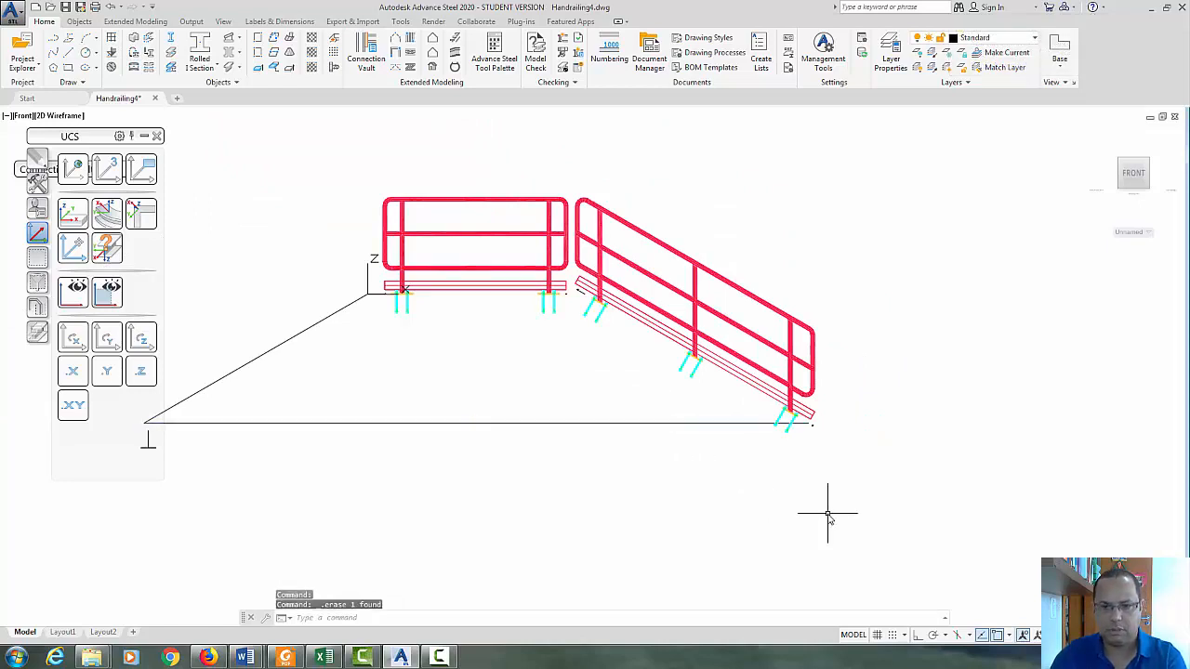
{"action": "left_click", "coordinate": [722, 424]}
{"action": "key", "text": "Delete"}
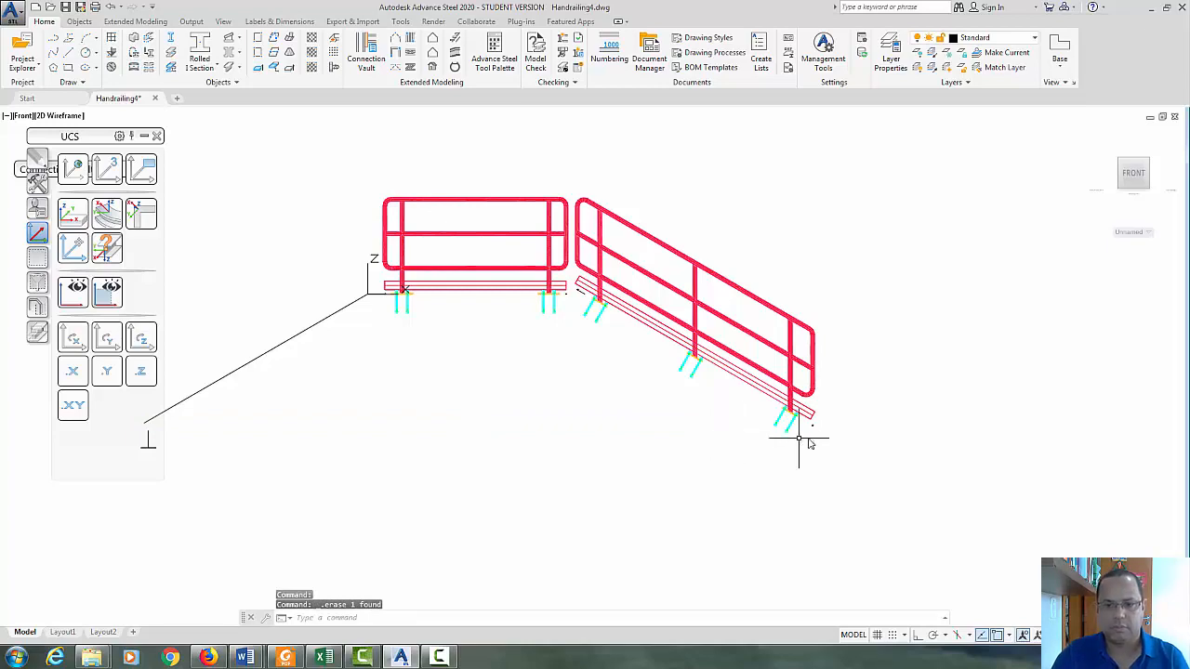
- Start Transform elements in Mirror mode and select the level and sloped handrailings with their base plates and anchors
{"action": "scroll", "coordinate": [462, 353], "scroll_direction": "up", "scroll_amount": 4}
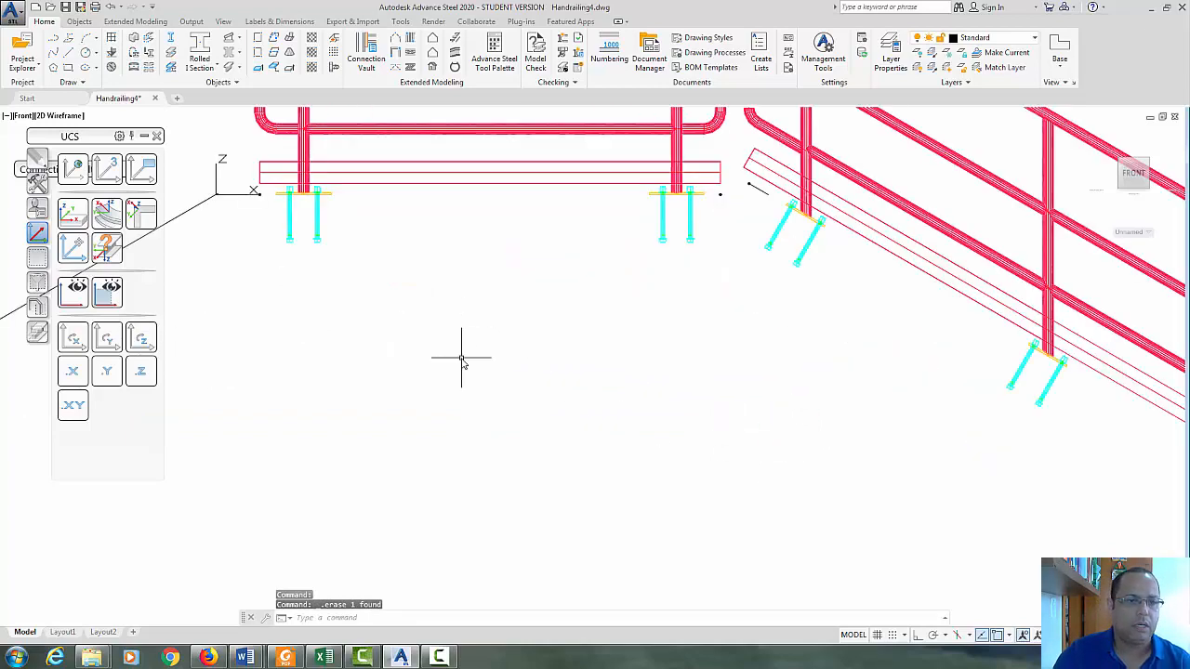
{"action": "scroll", "coordinate": [462, 353], "scroll_direction": "down", "scroll_amount": 4}
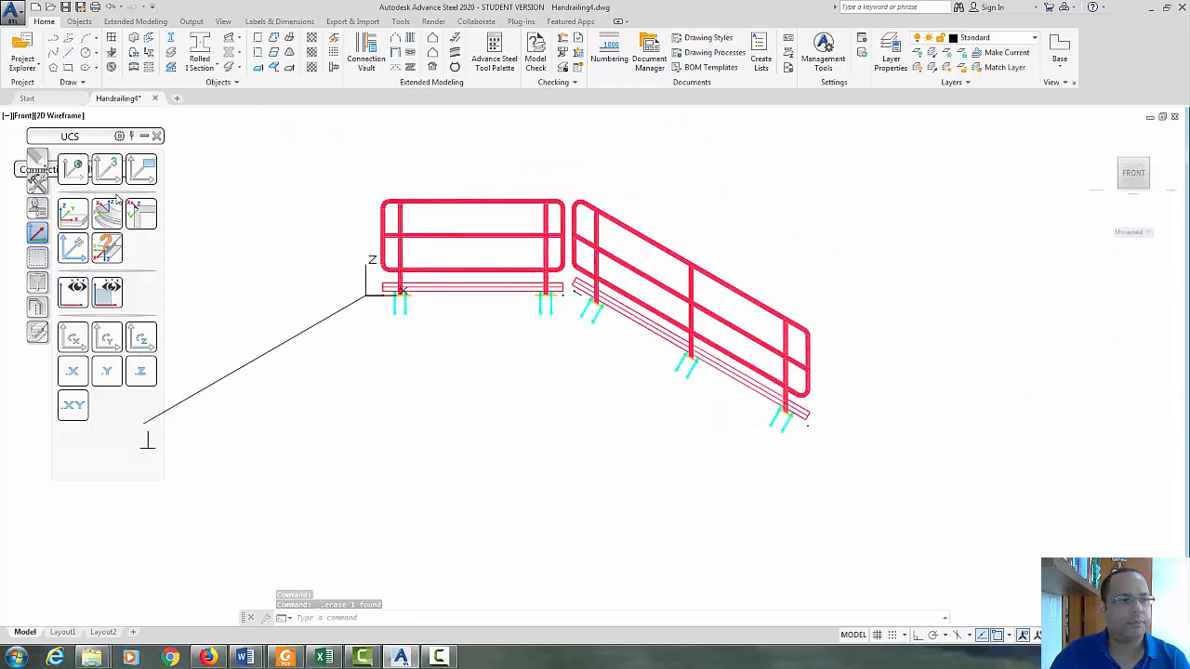
{"action": "left_click", "coordinate": [39, 183]}
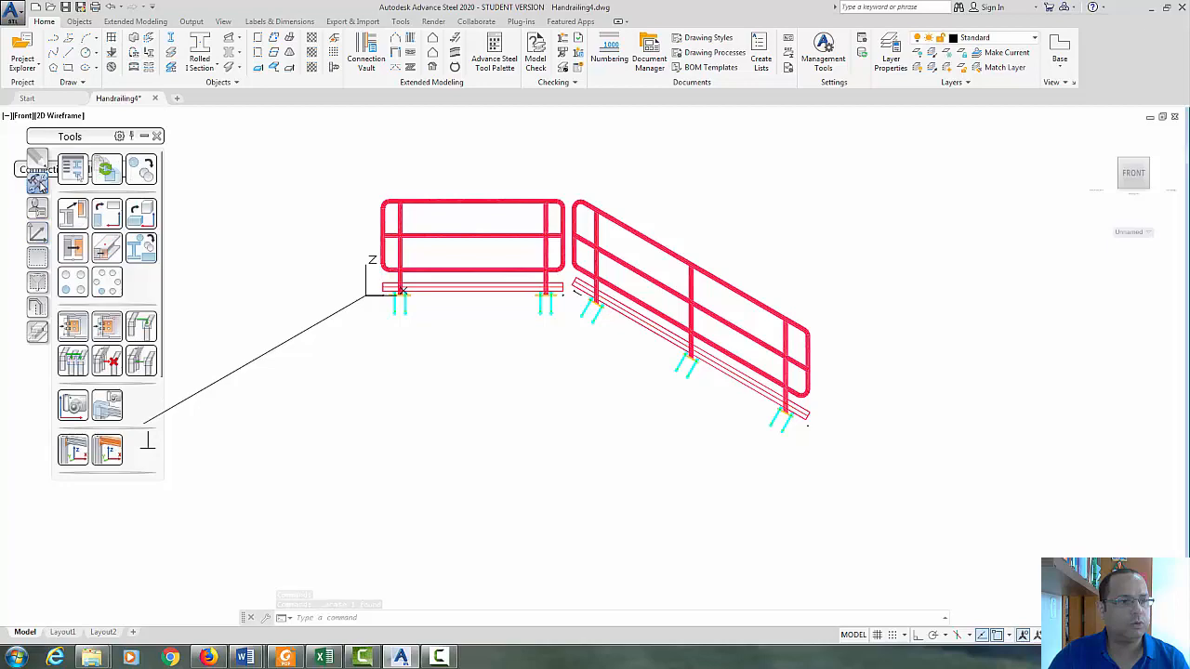
{"action": "left_click", "coordinate": [145, 168]}
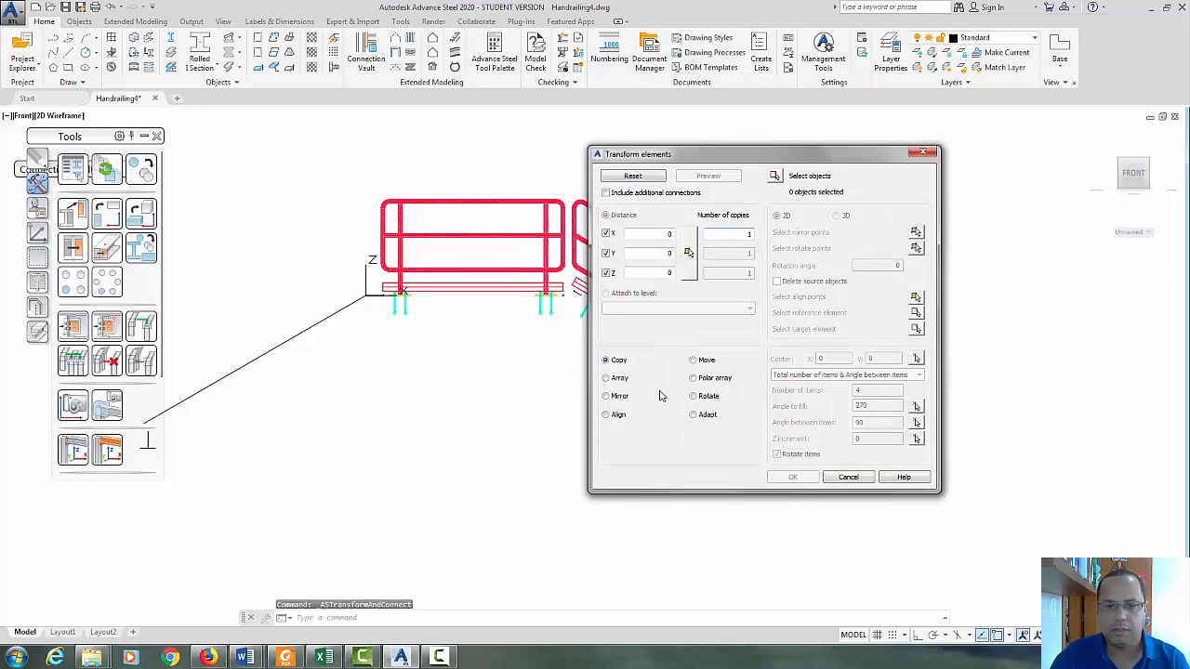
{"action": "left_click", "coordinate": [606, 396]}
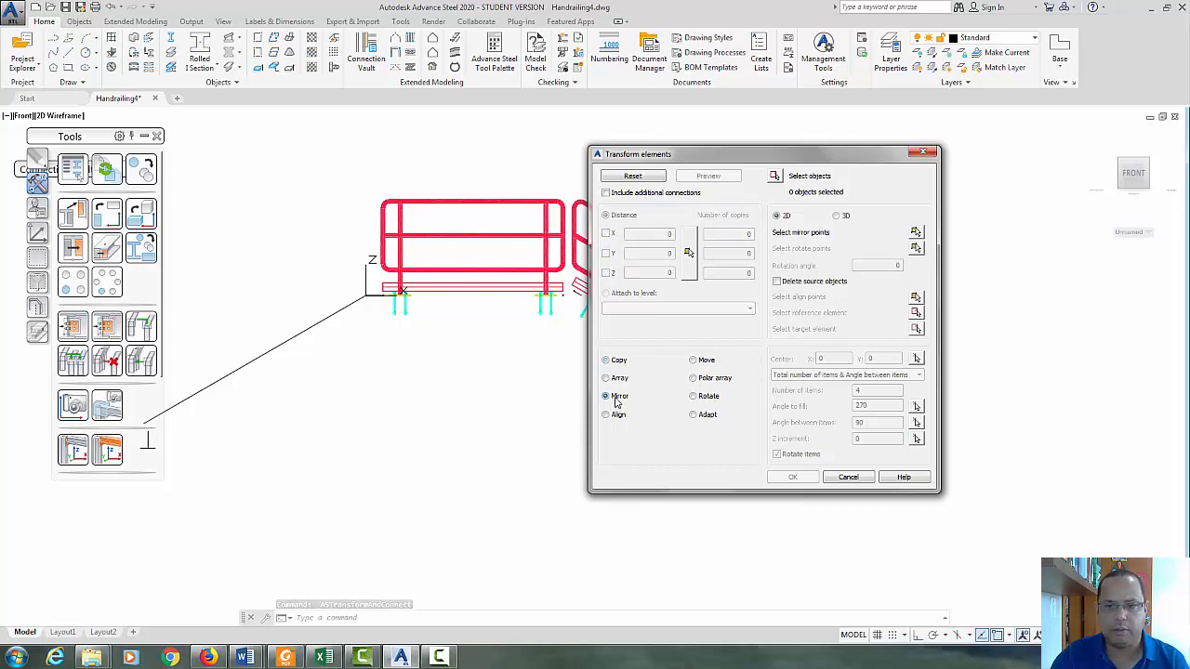
{"action": "left_click", "coordinate": [774, 176]}
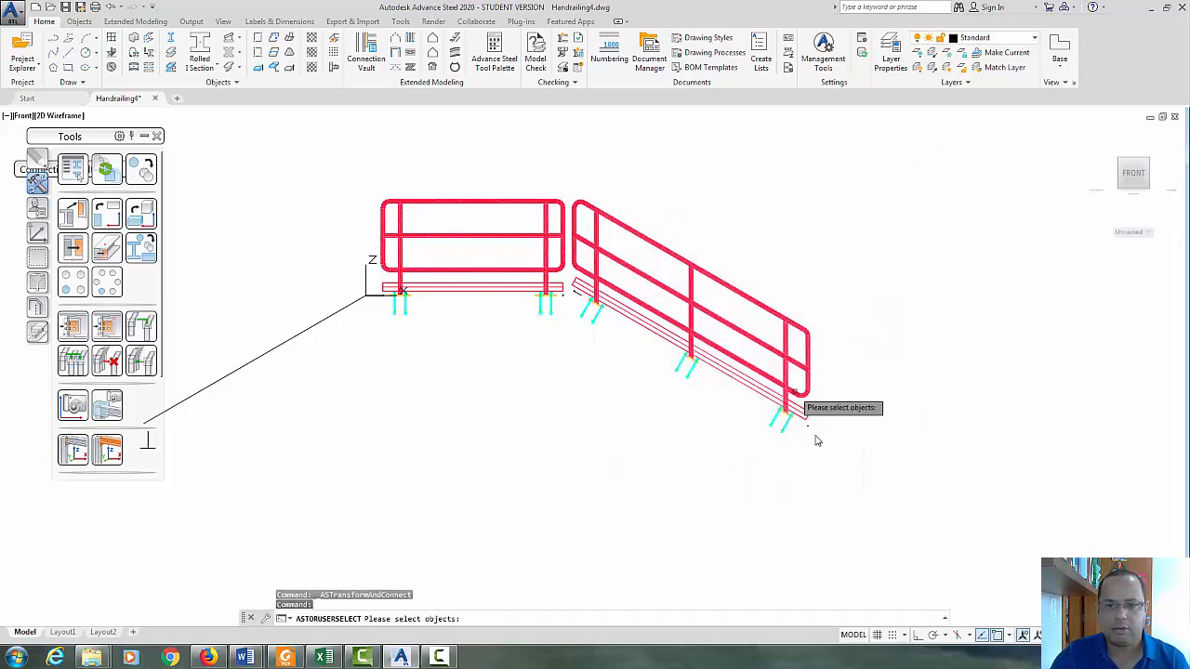
{"action": "left_click", "coordinate": [843, 460]}
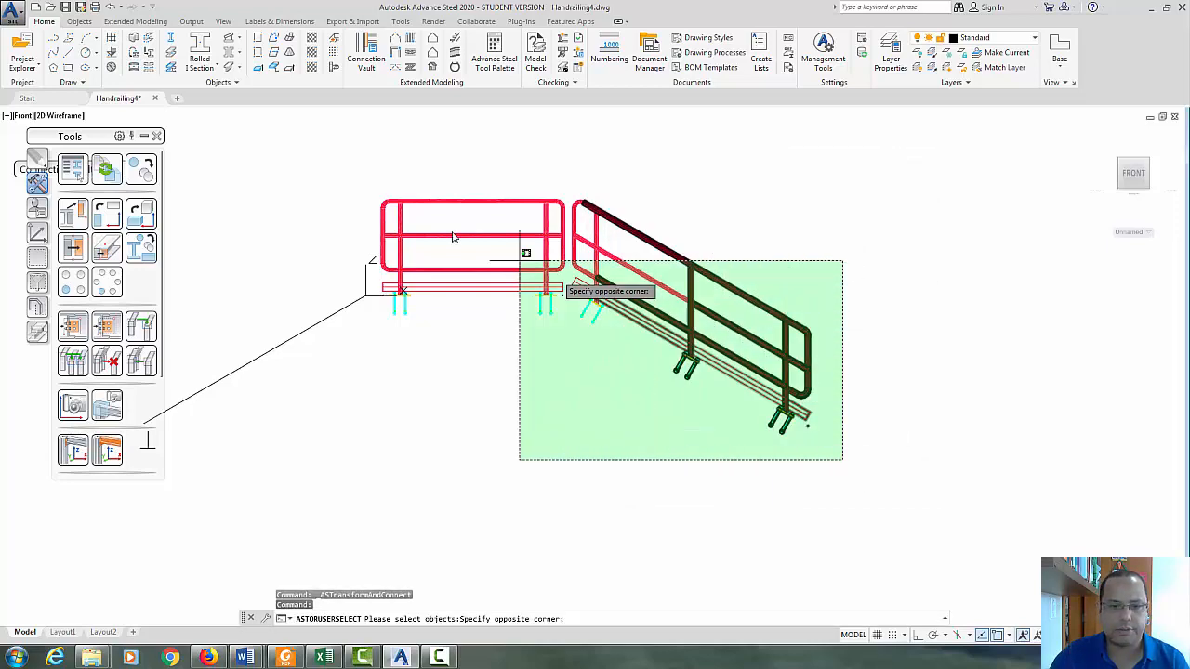
{"action": "left_click", "coordinate": [391, 189]}
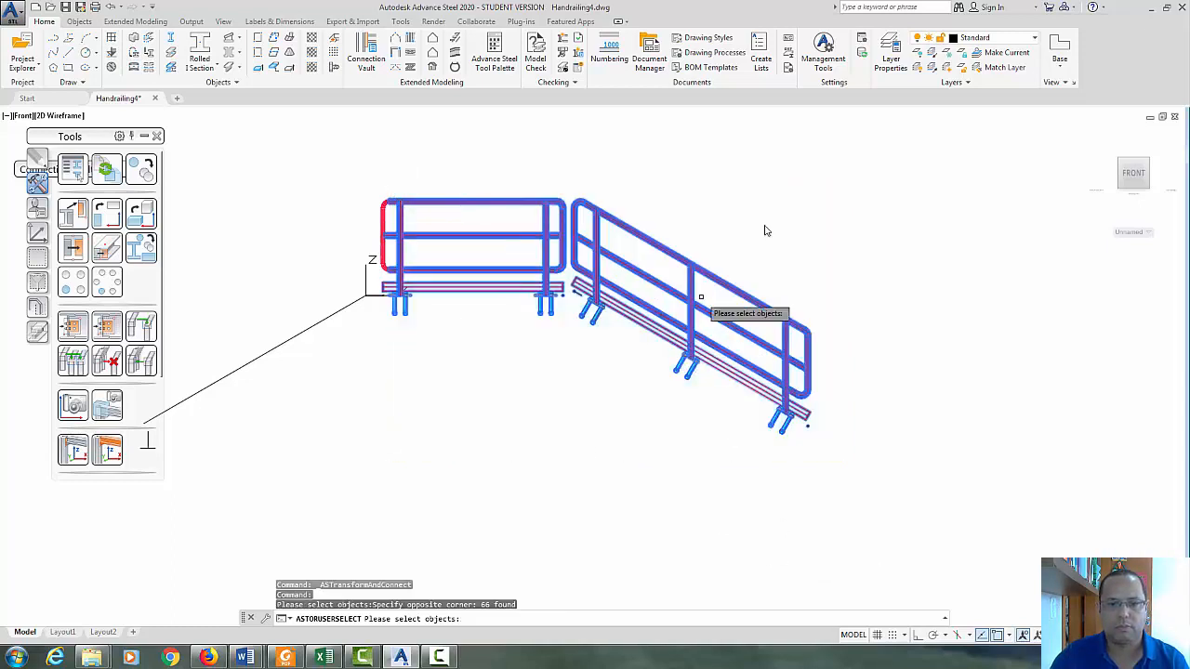
{"action": "key", "text": "Return"}
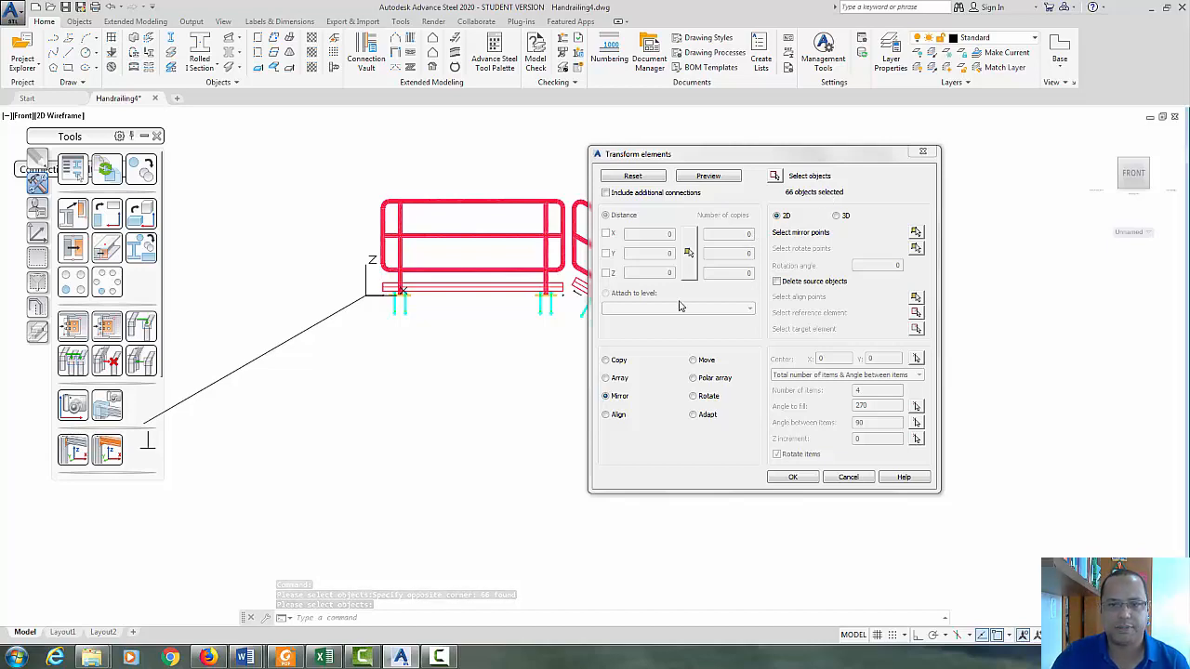
- Define the mirror line from the midpoint of the landing's edge line to a second point along the X axis, with Ortho on
{"action": "left_click", "coordinate": [916, 234]}
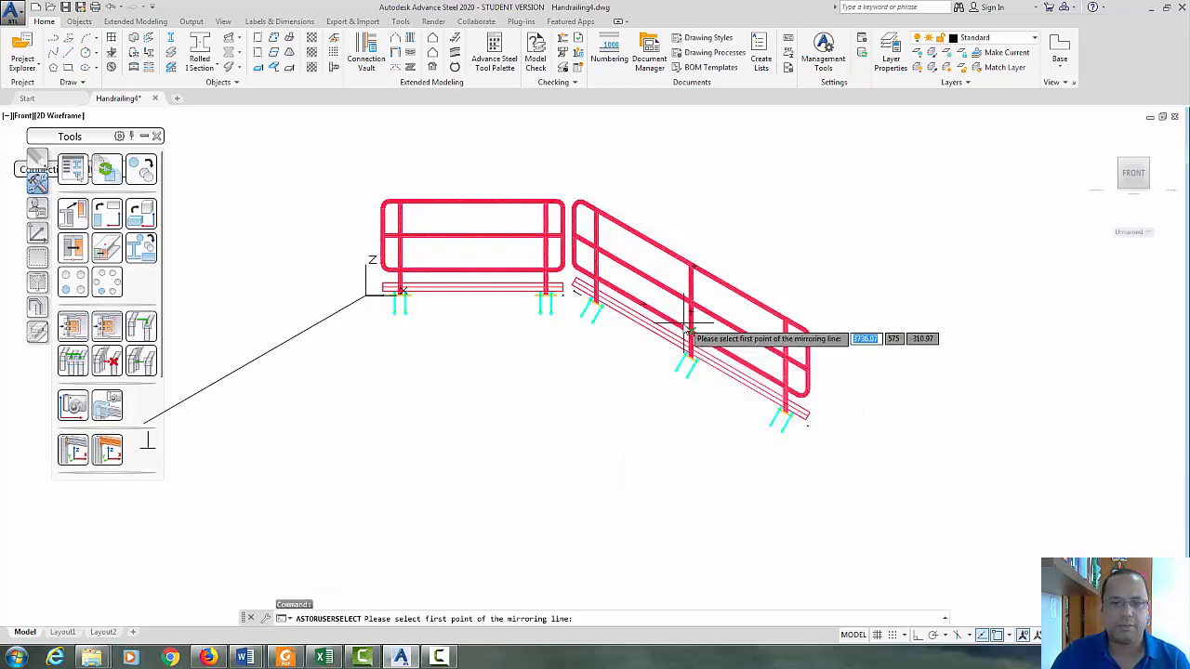
{"action": "middle_click_drag", "start_coordinate": [768, 257], "coordinate": [875, 314], "text": "shift"}
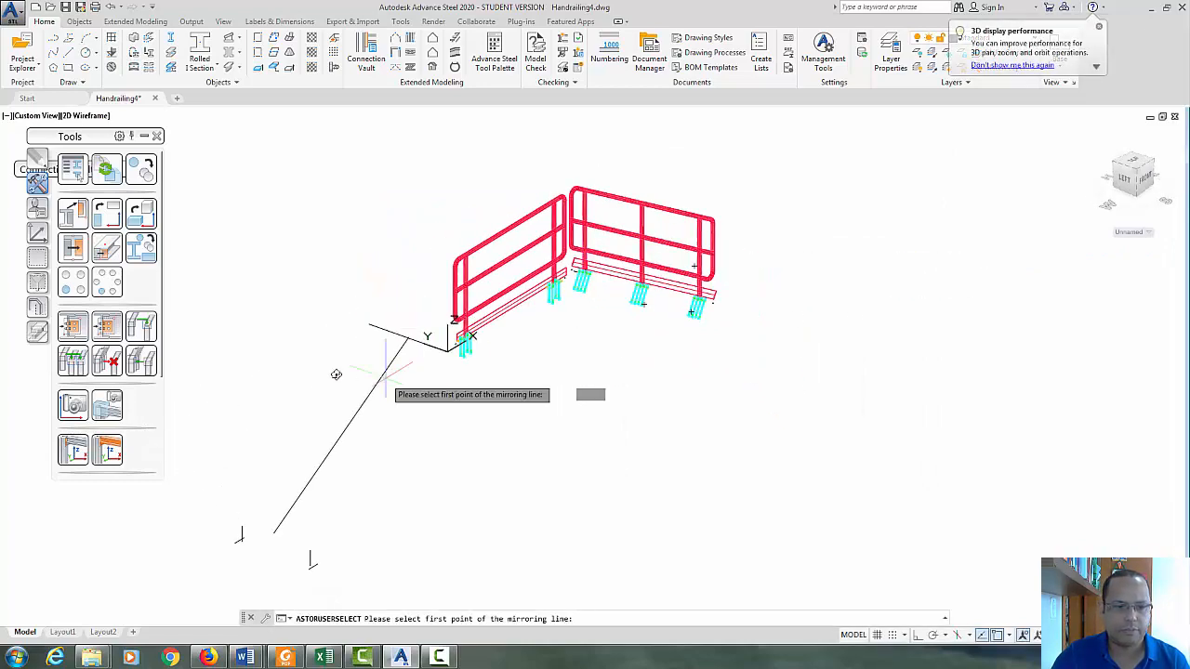
{"action": "scroll", "coordinate": [359, 354], "scroll_direction": "up", "scroll_amount": 4}
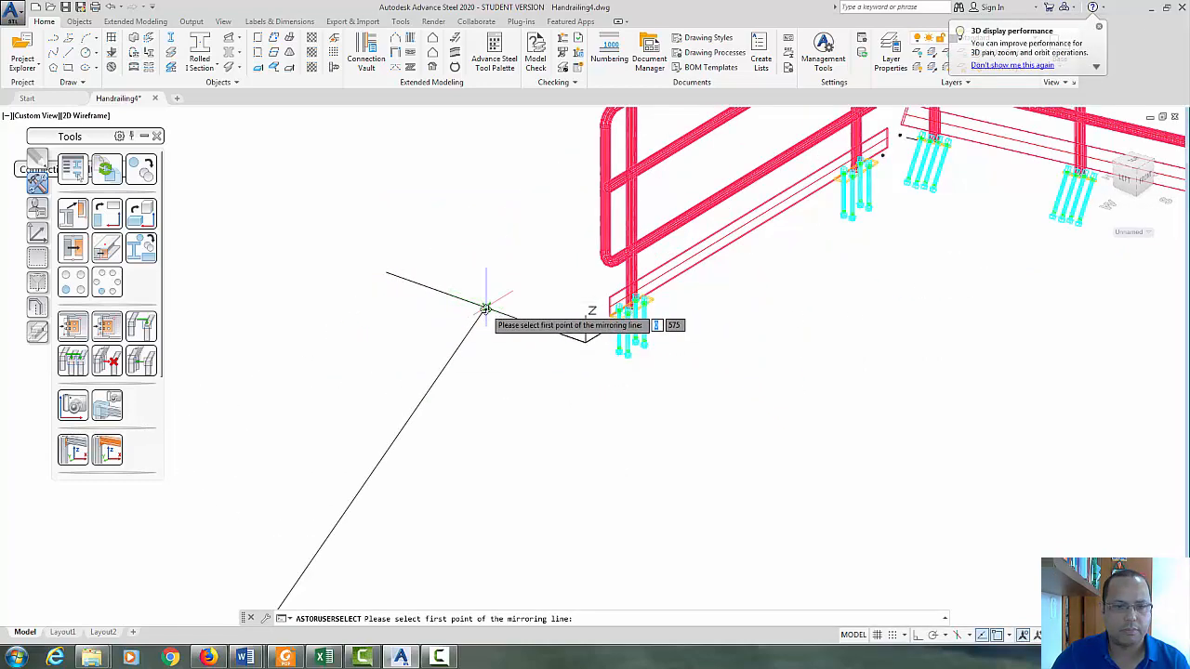
{"action": "left_click", "coordinate": [484, 308]}
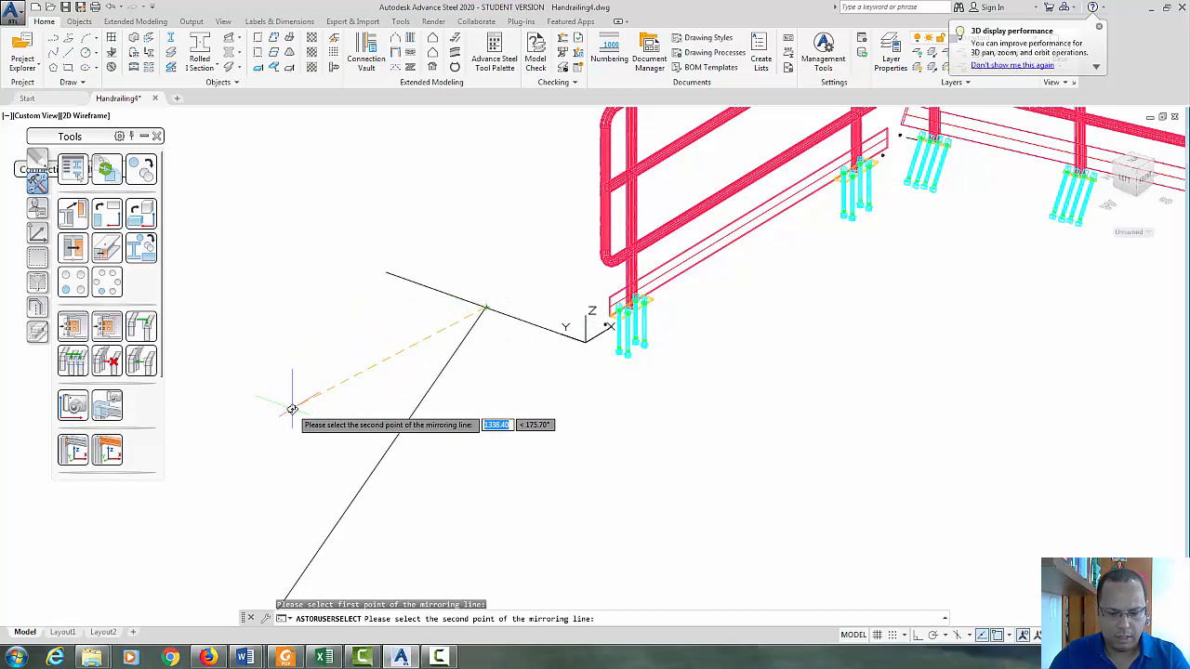
{"action": "left_click", "coordinate": [220, 454]}
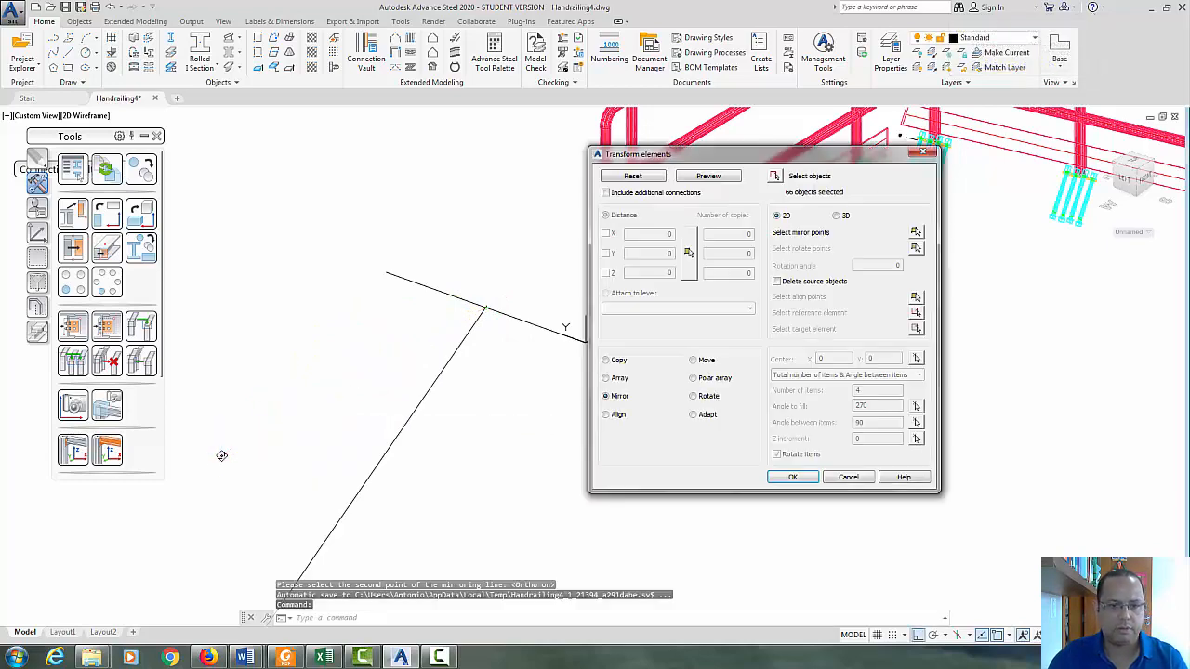
- Preview the mirrored handrailings, view them from another angle, and return to modify the transformation
{"action": "left_click", "coordinate": [703, 179]}
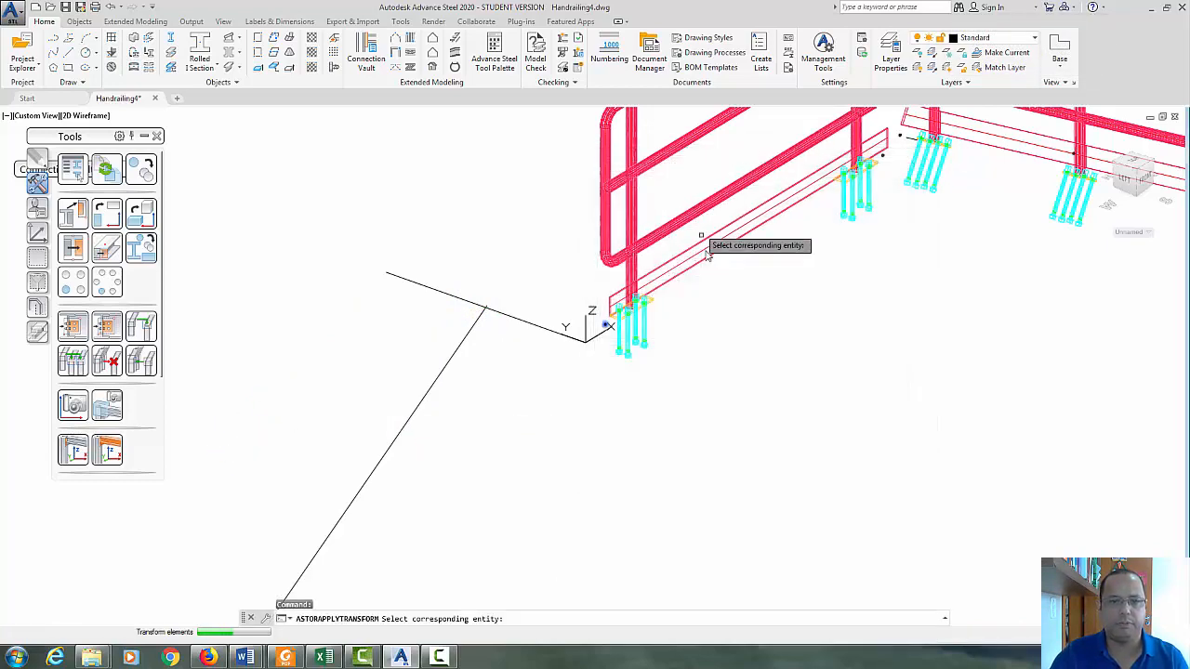
{"action": "scroll", "coordinate": [763, 356], "scroll_direction": "down", "scroll_amount": 5}
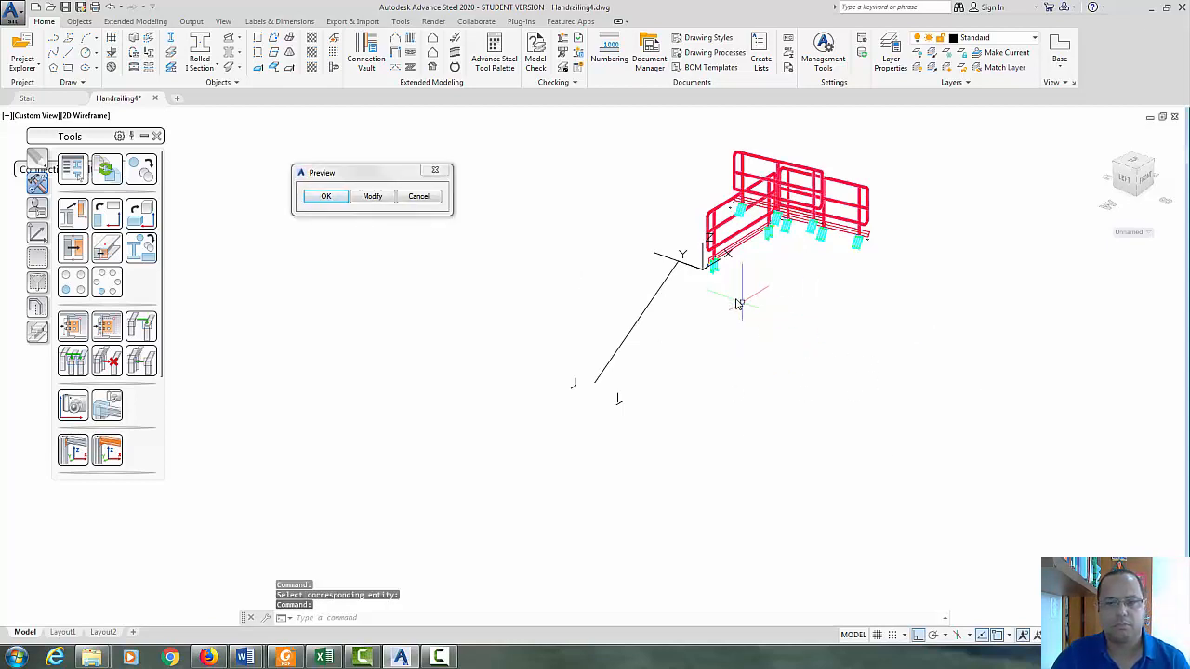
{"action": "middle_click_drag", "start_coordinate": [781, 321], "coordinate": [572, 246], "text": "shift"}
{"action": "left_click", "coordinate": [371, 198]}
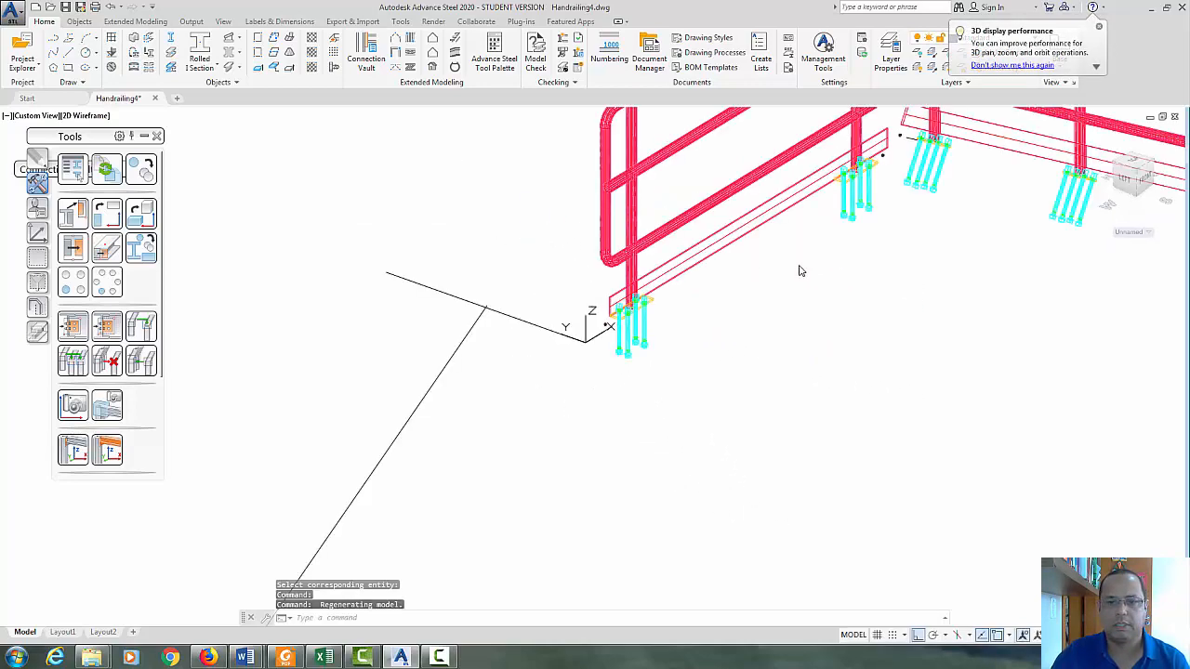
- In the Front view, reselect both complete handrailings for mirroring and exclude the sloping reference line of the near flight
{"action": "left_click", "coordinate": [775, 176]}
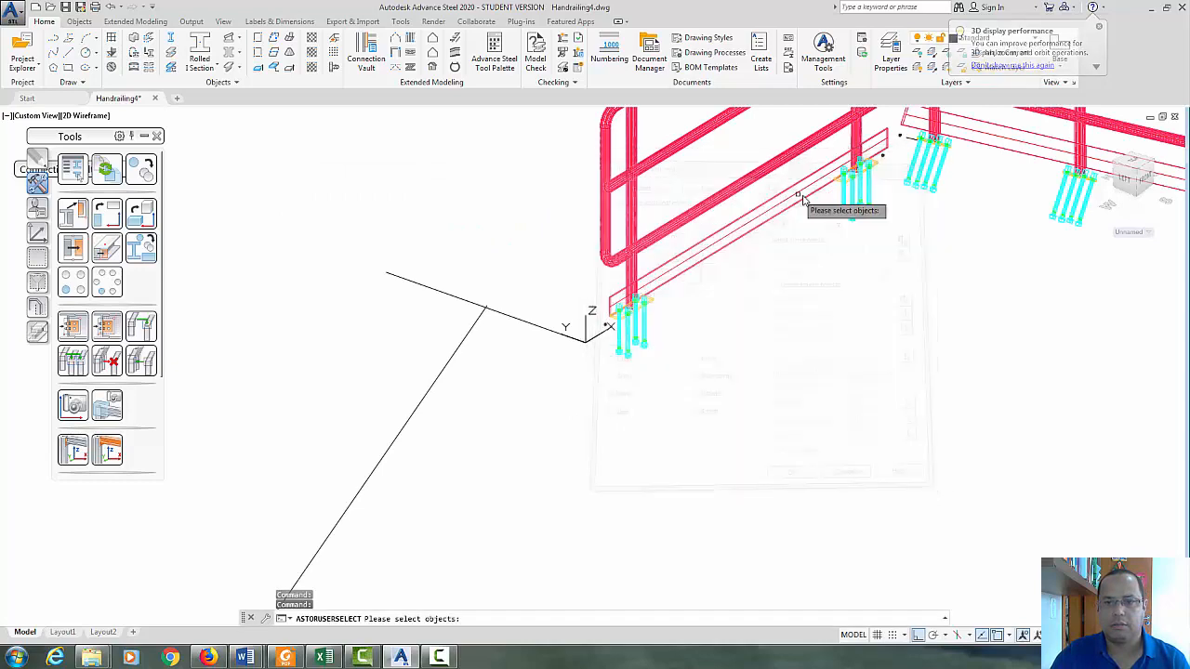
{"action": "left_click", "coordinate": [1147, 182]}
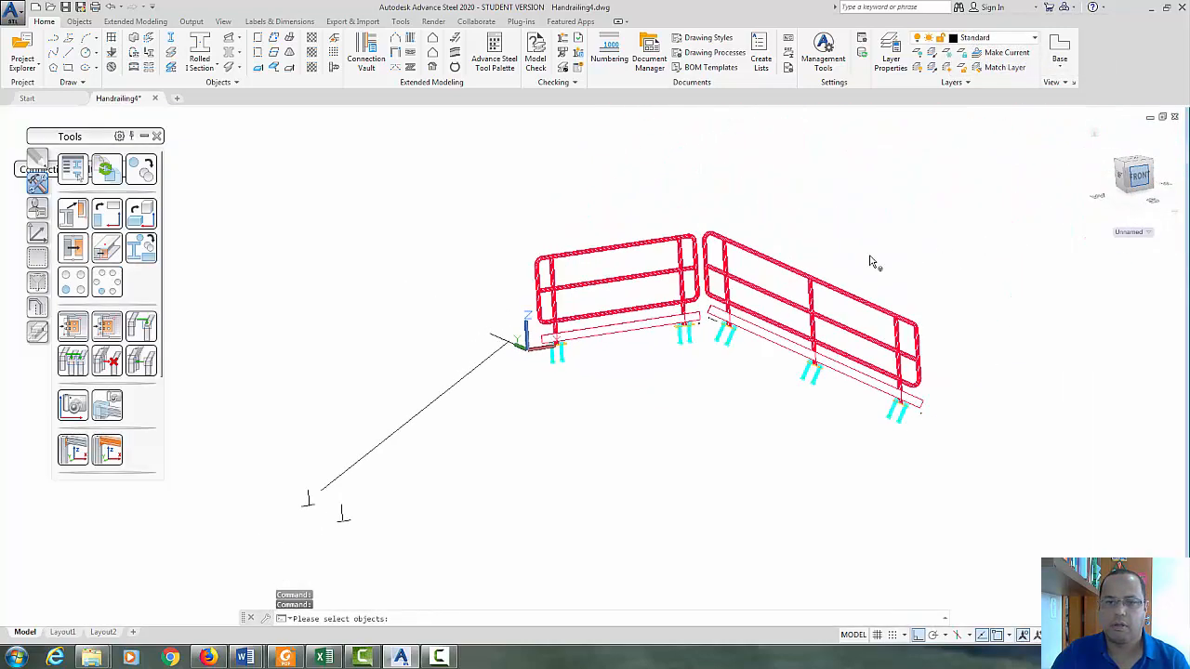
{"action": "left_click_drag", "start_coordinate": [649, 384], "coordinate": [525, 269]}
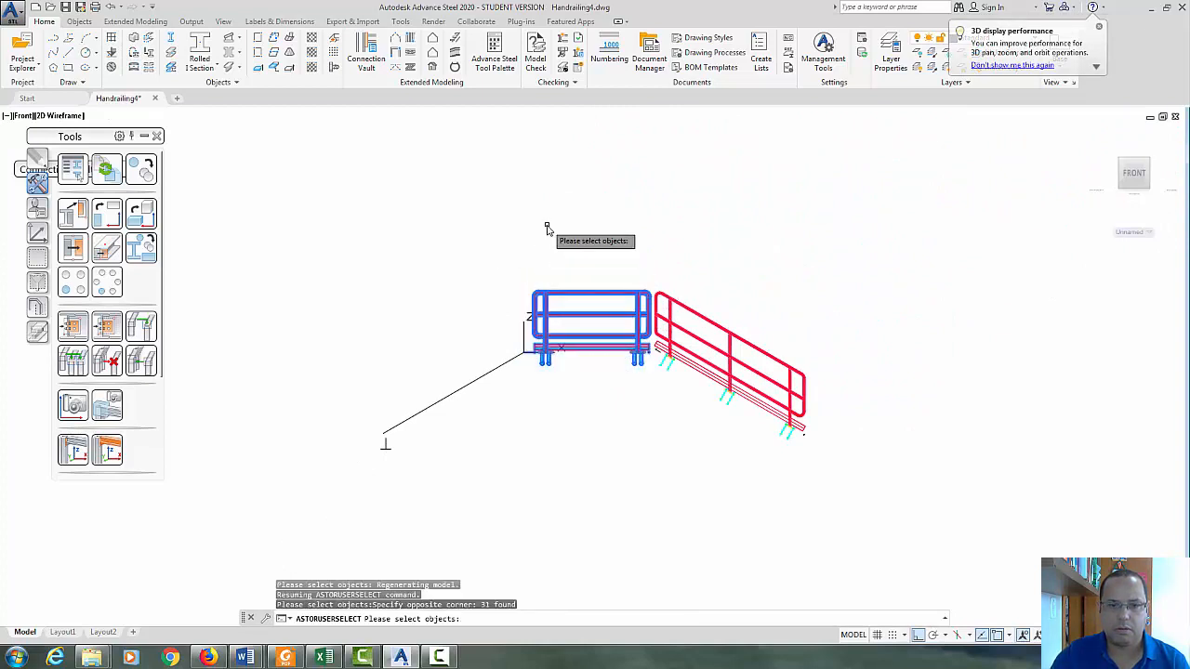
{"action": "key", "text": "Return"}
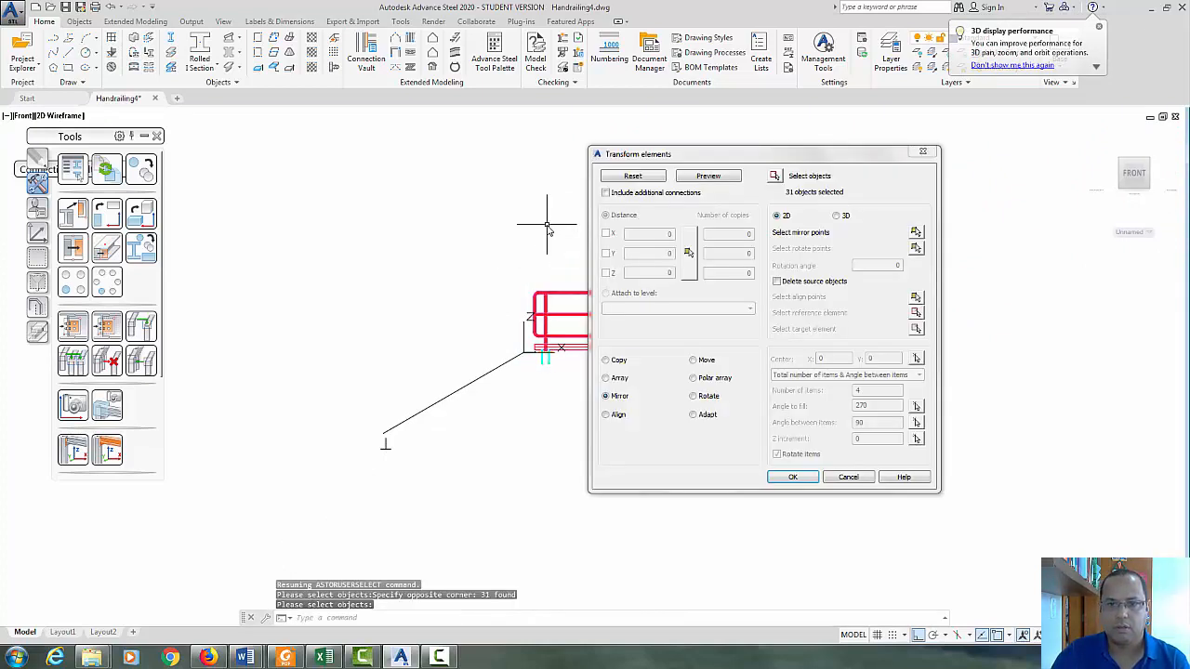
{"action": "left_click", "coordinate": [793, 477]}
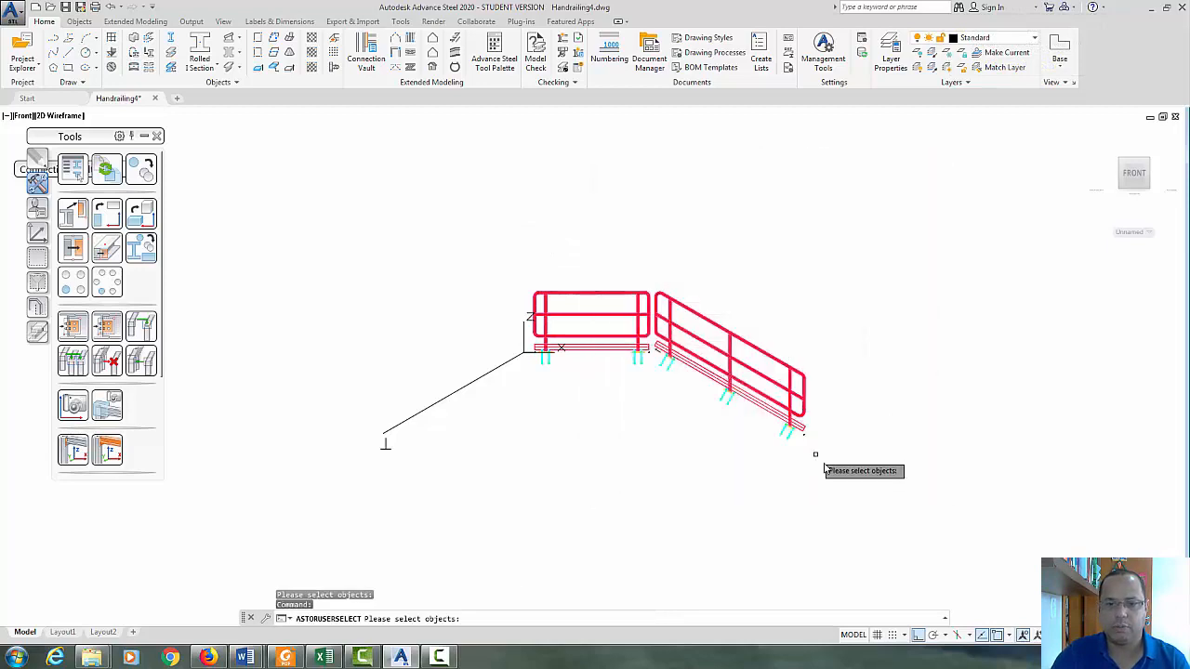
{"action": "left_click_drag", "start_coordinate": [844, 474], "coordinate": [524, 266]}
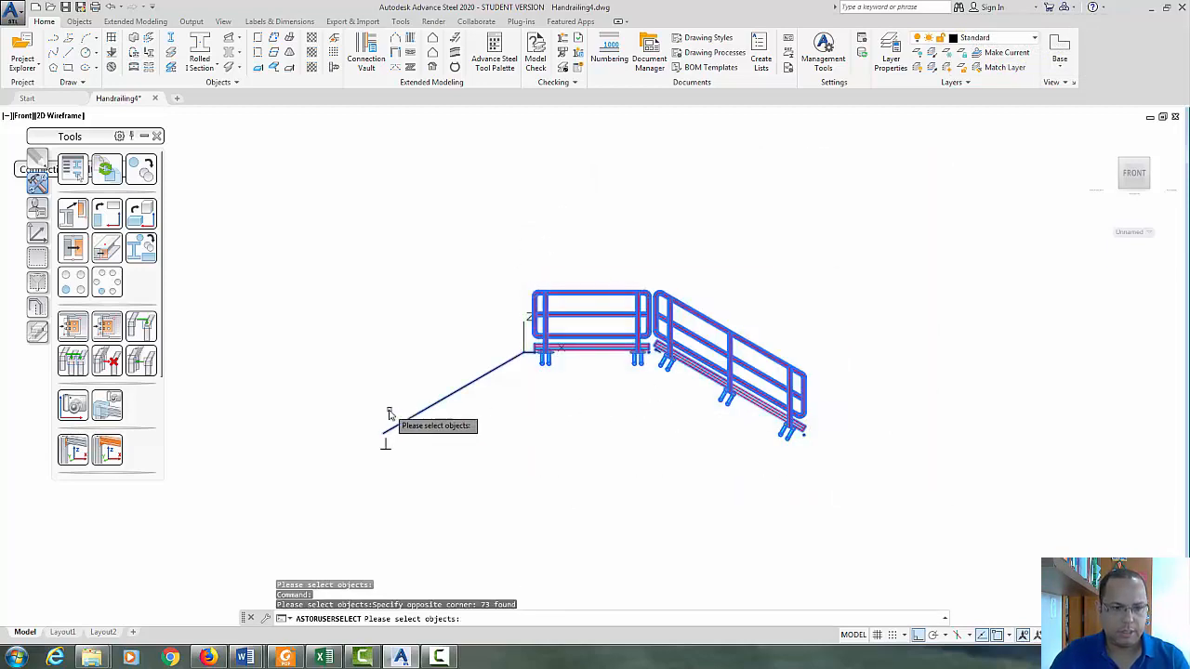
{"action": "left_click", "coordinate": [427, 413], "text": "shift"}
{"action": "key", "text": "Return"}
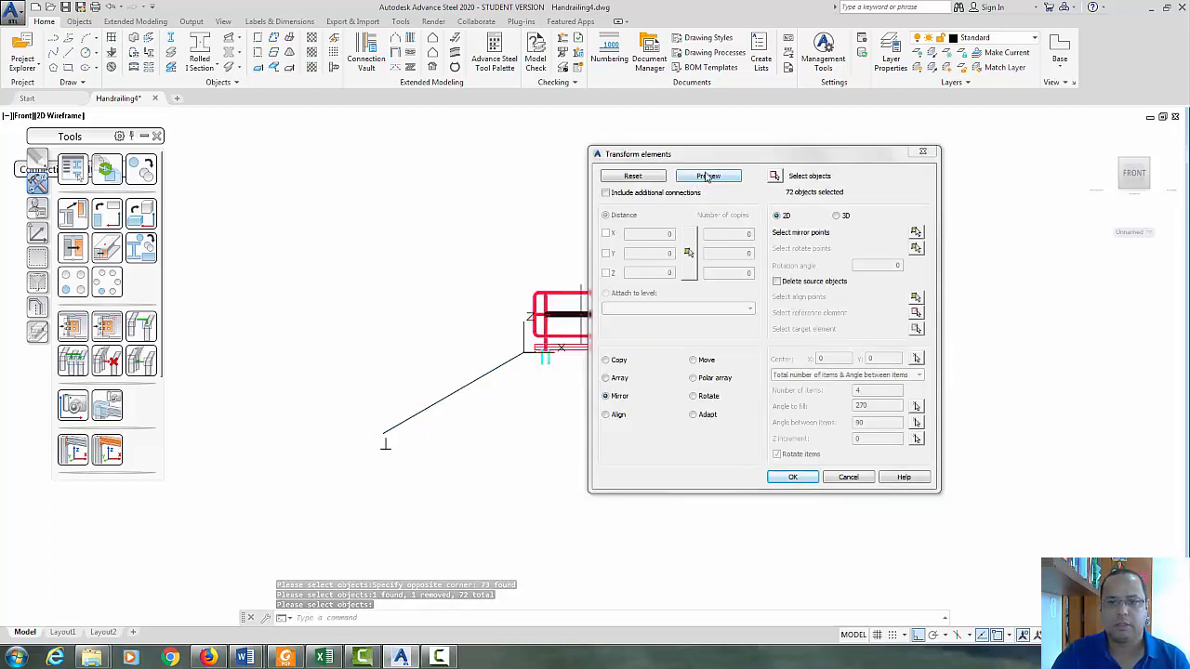
- Preview the mirror of the reselected handrailings, check it in a 3D view, and accept the transformation
{"action": "left_click", "coordinate": [707, 176]}
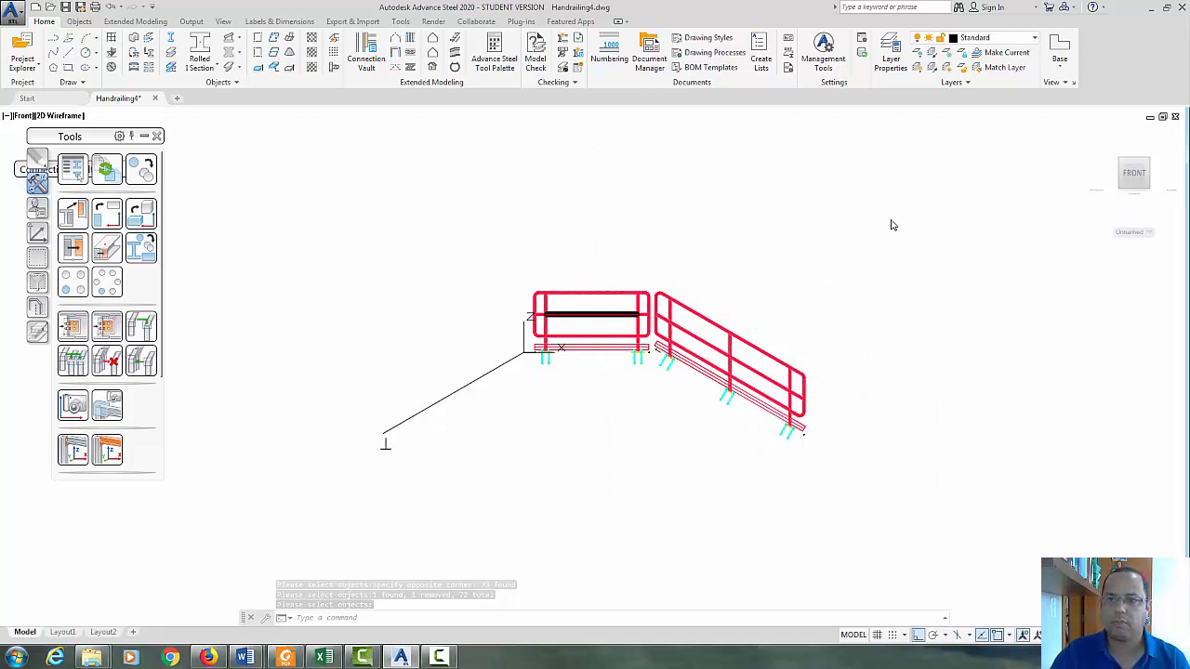
{"action": "key", "text": "Return"}
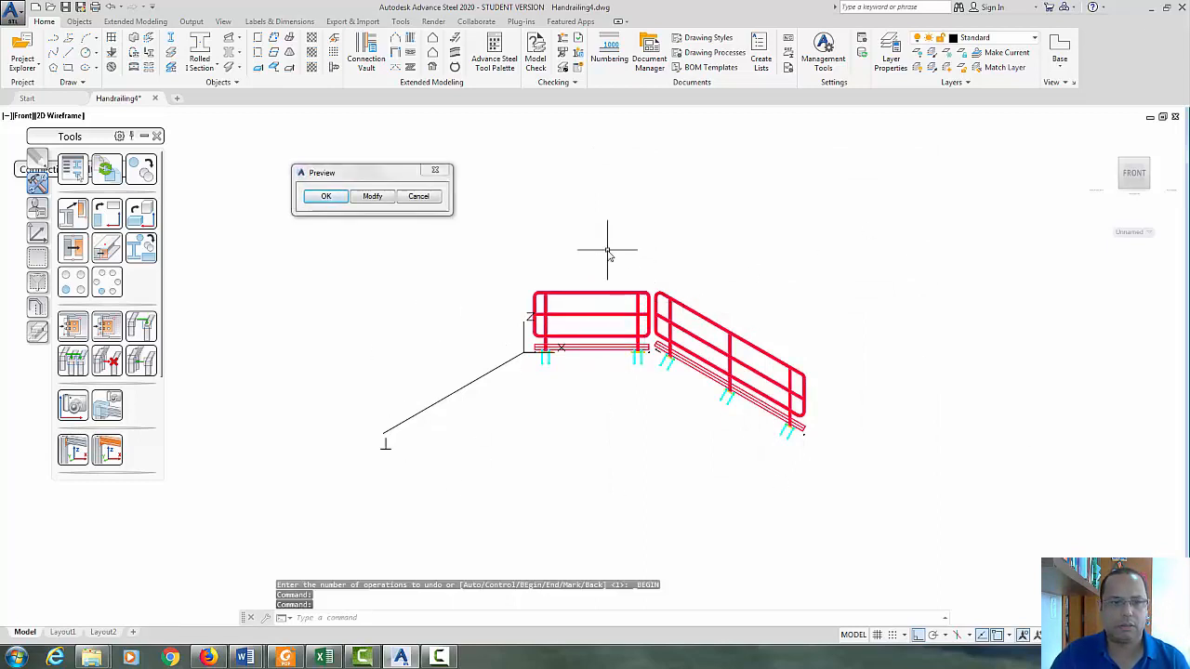
{"action": "left_click", "coordinate": [608, 251]}
{"action": "middle_click_drag", "start_coordinate": [608, 251], "coordinate": [710, 348], "text": "shift"}
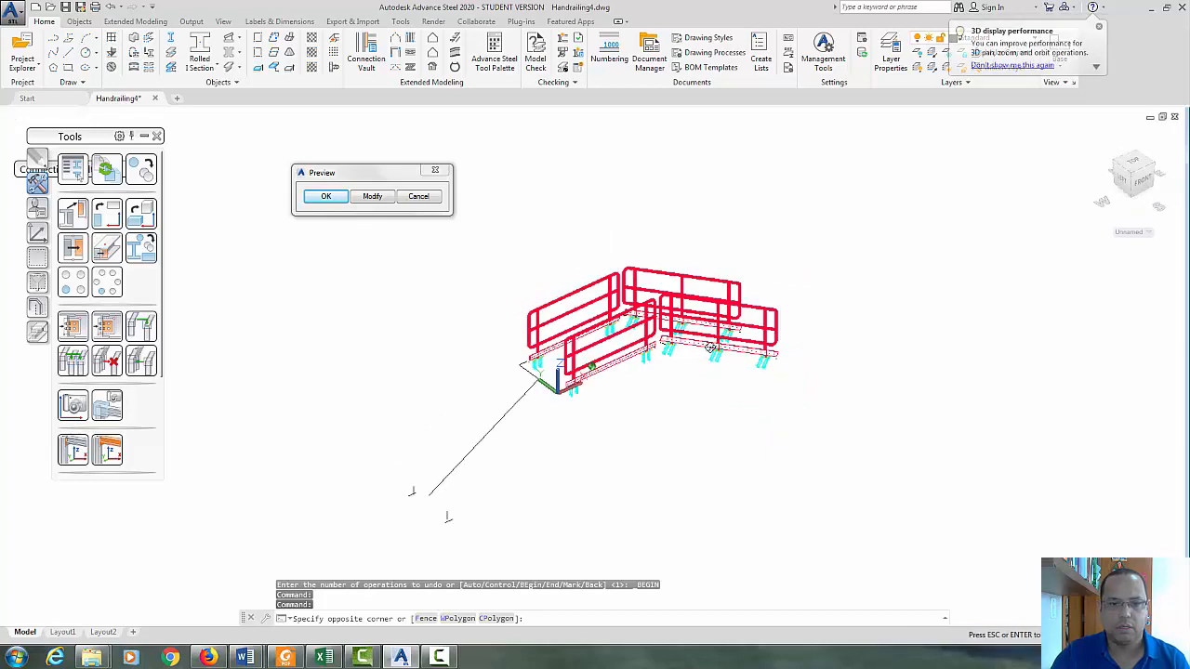
{"action": "scroll", "coordinate": [619, 412], "scroll_direction": "up", "scroll_amount": 6}
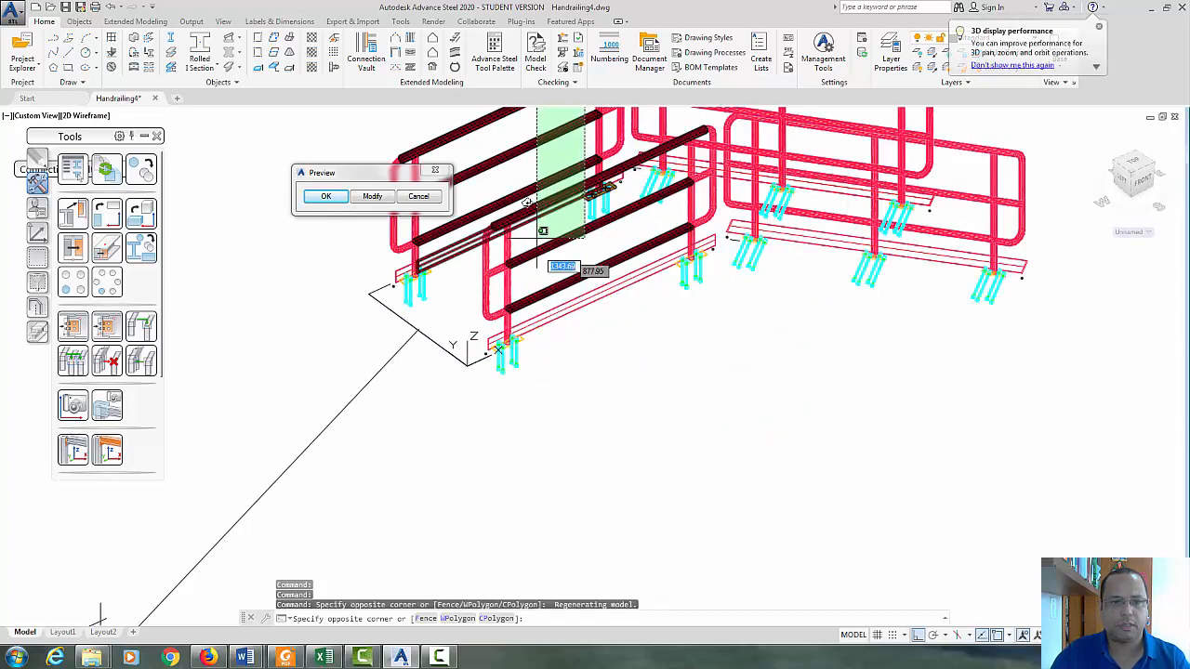
{"action": "key", "text": "Escape"}
{"action": "scroll", "coordinate": [682, 409], "scroll_direction": "down", "scroll_amount": 5}
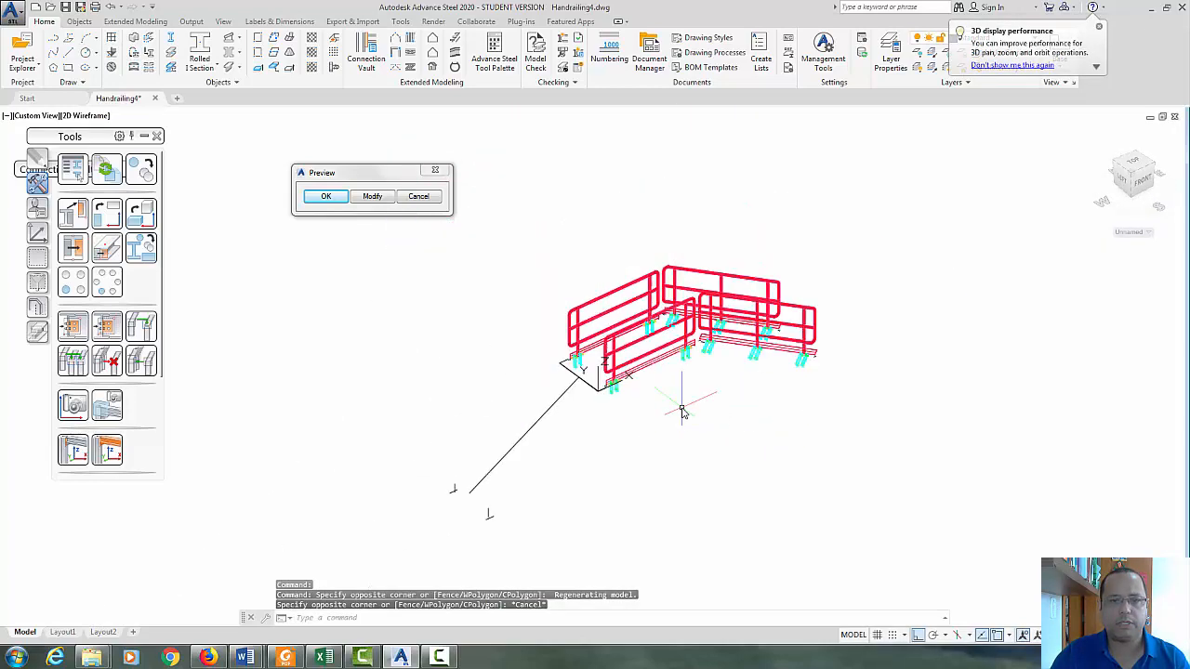
{"action": "middle_click_drag", "start_coordinate": [818, 405], "coordinate": [789, 384], "text": "shift"}
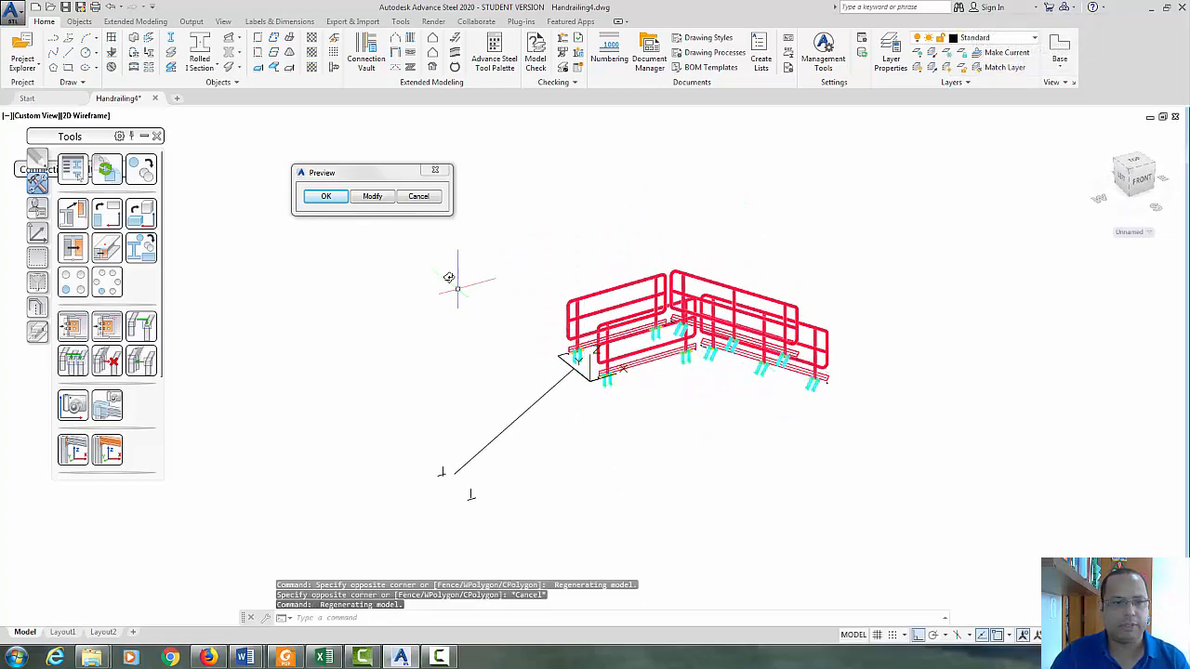
{"action": "left_click", "coordinate": [327, 198]}
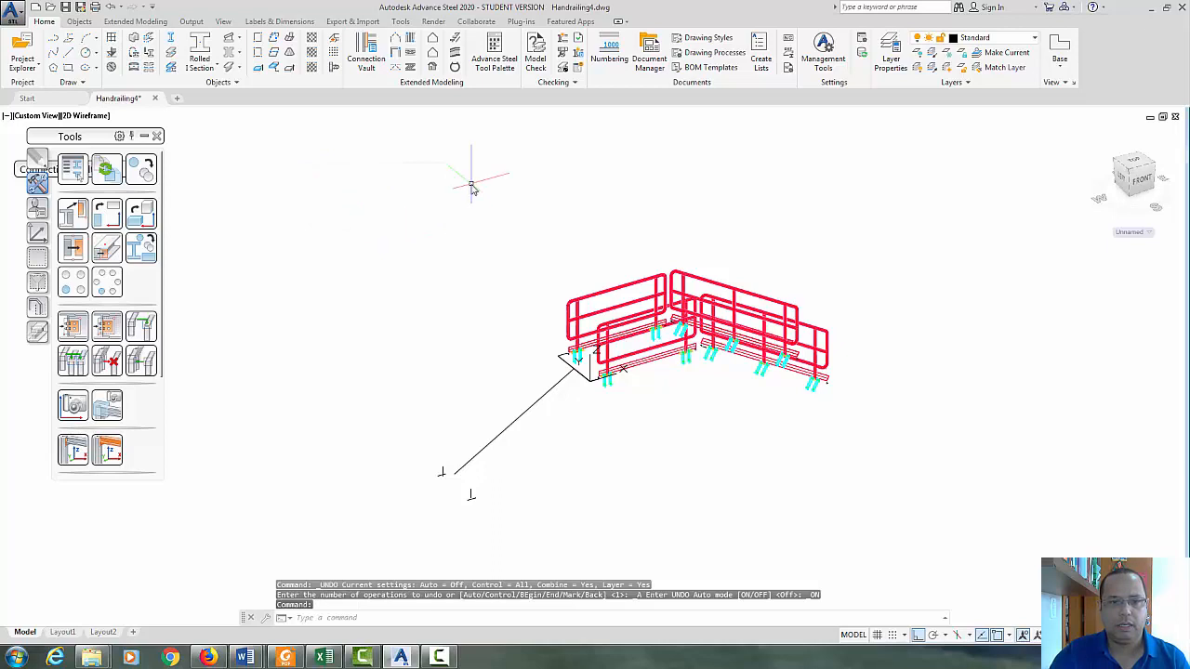
- End object isolation to bring back all hidden stair parts and inspect the landing's edge at the near flight
{"action": "right_click", "coordinate": [473, 189]}
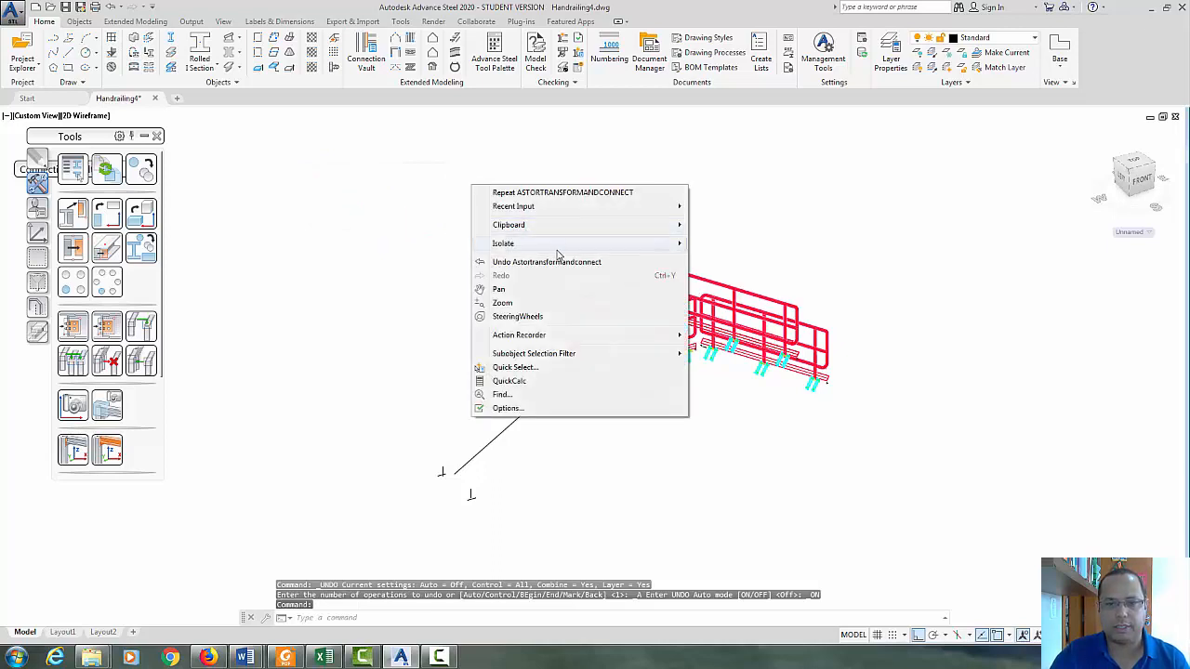
{"action": "mouse_move", "coordinate": [655, 244]}
{"action": "left_click", "coordinate": [704, 272]}
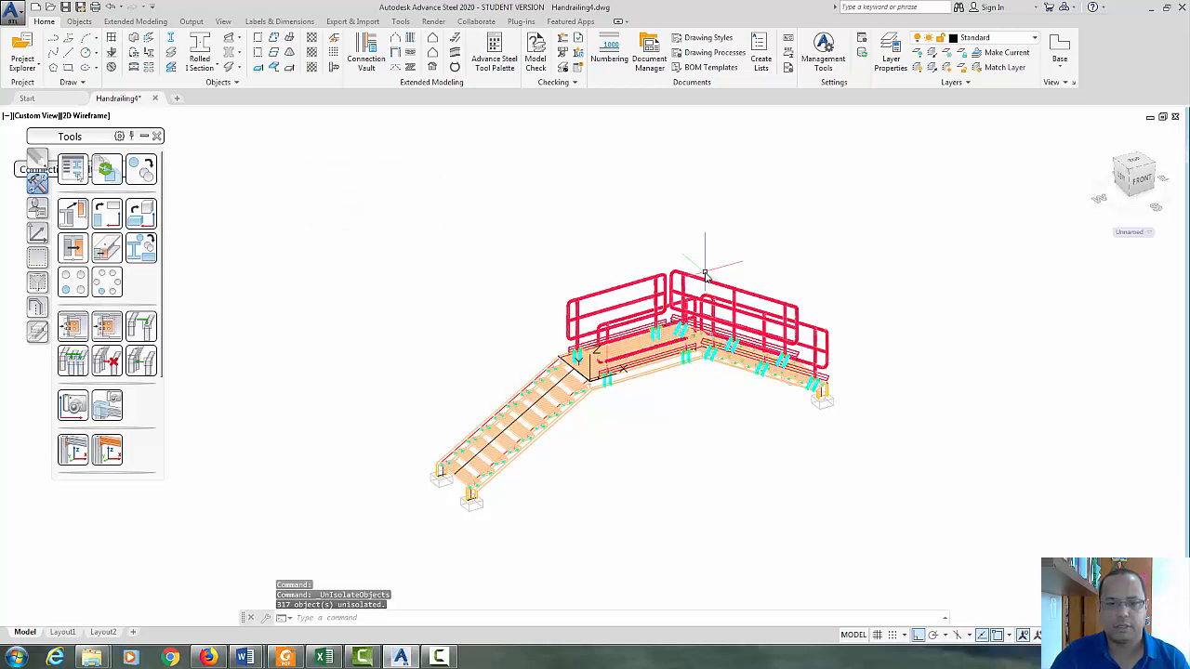
{"action": "scroll", "coordinate": [627, 320], "scroll_direction": "up", "scroll_amount": 5}
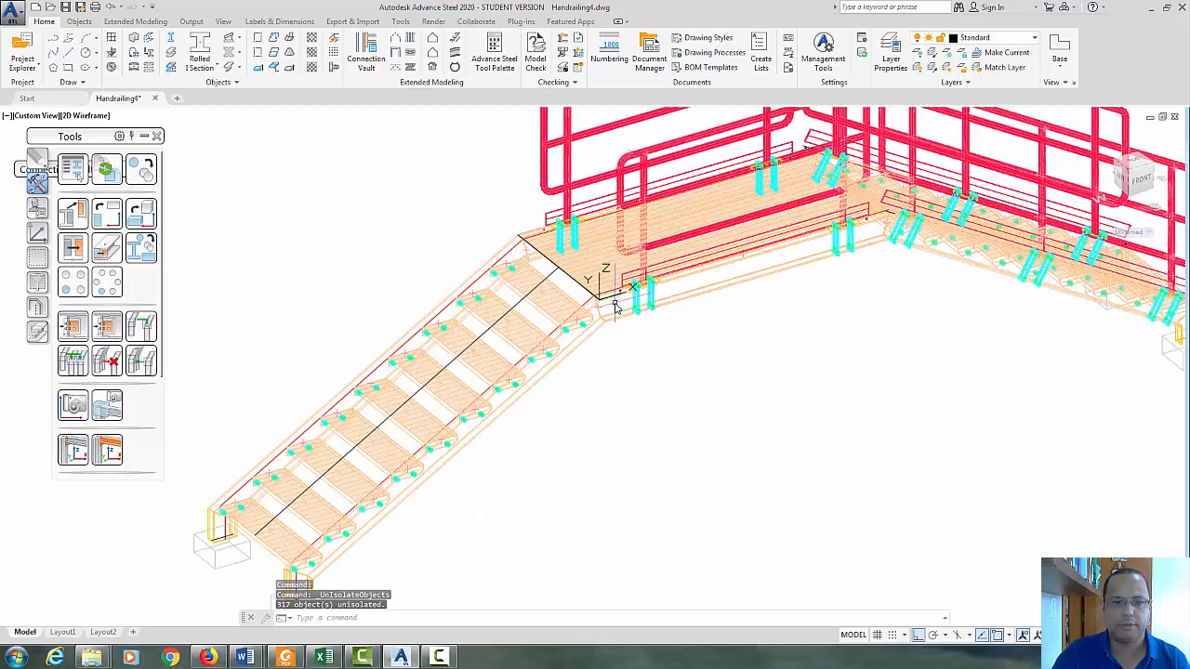
{"action": "scroll", "coordinate": [614, 308], "scroll_direction": "up", "scroll_amount": 3}
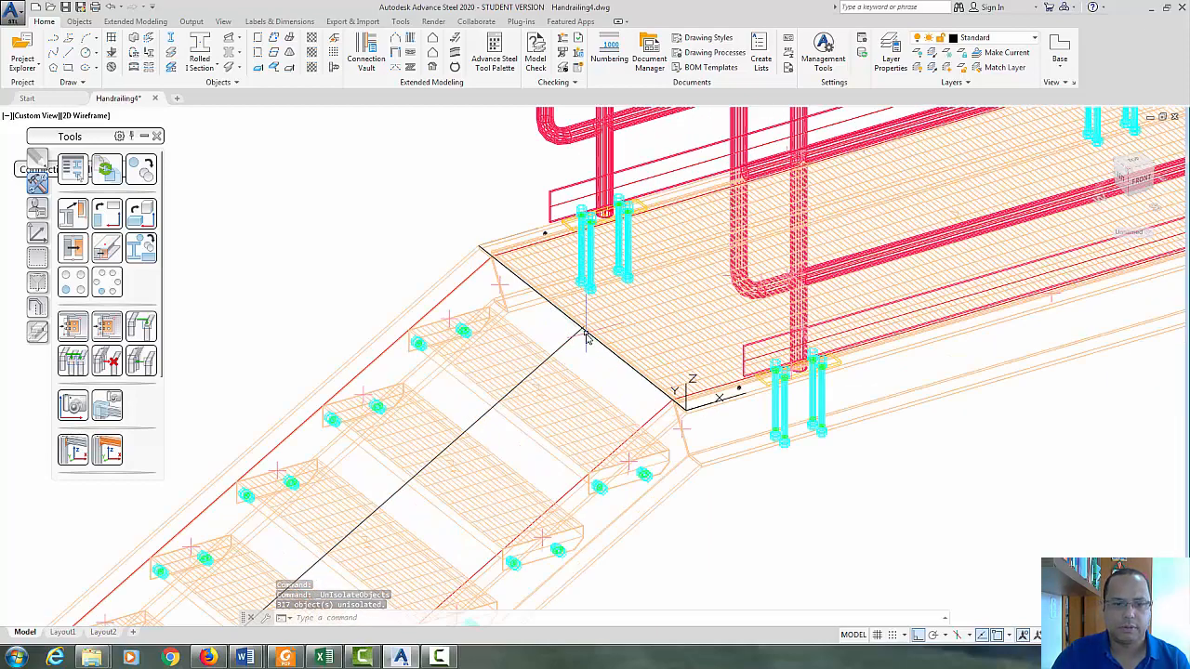
- Erase the two overlapping reference lines that cross the landing's edge at the top of the near flight
{"action": "scroll", "coordinate": [586, 339], "scroll_direction": "up", "scroll_amount": 3}
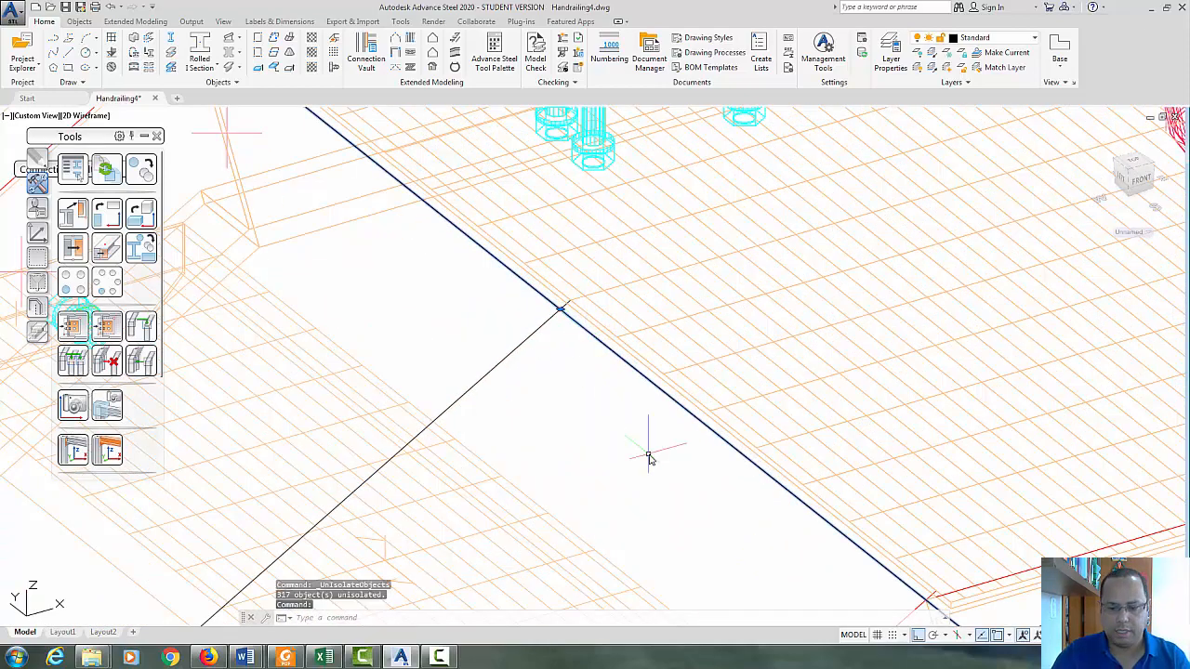
{"action": "key", "text": "Delete"}
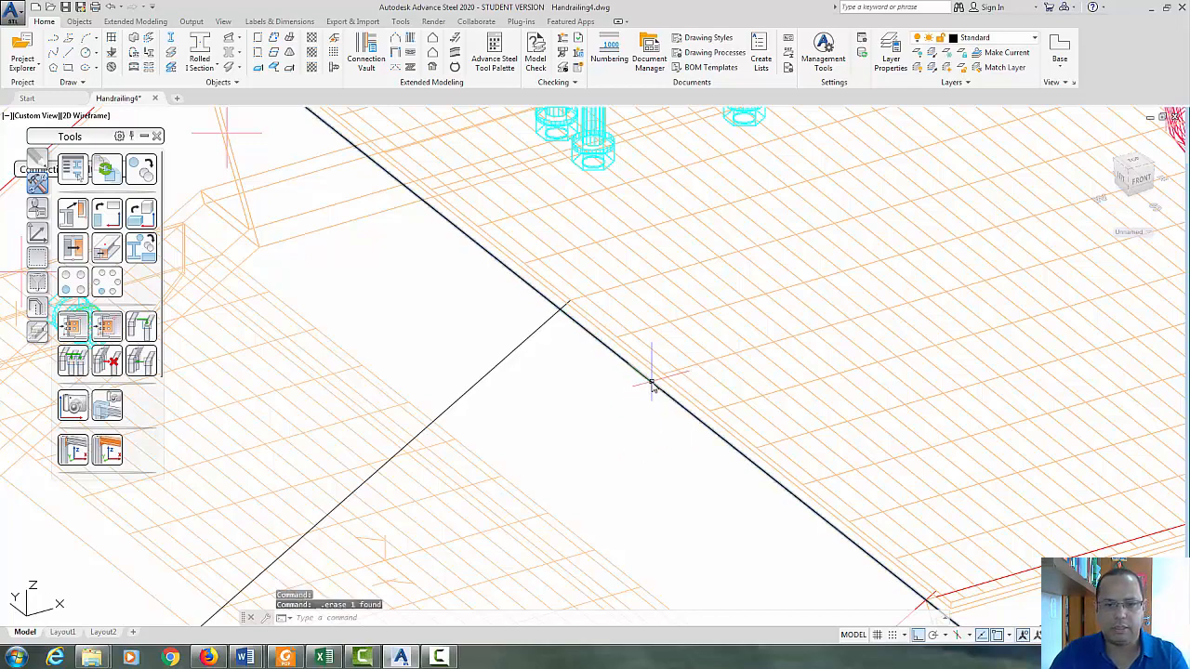
{"action": "left_click", "coordinate": [650, 383]}
{"action": "key", "text": "Delete"}
{"action": "scroll", "coordinate": [651, 393], "scroll_direction": "down", "scroll_amount": 3}
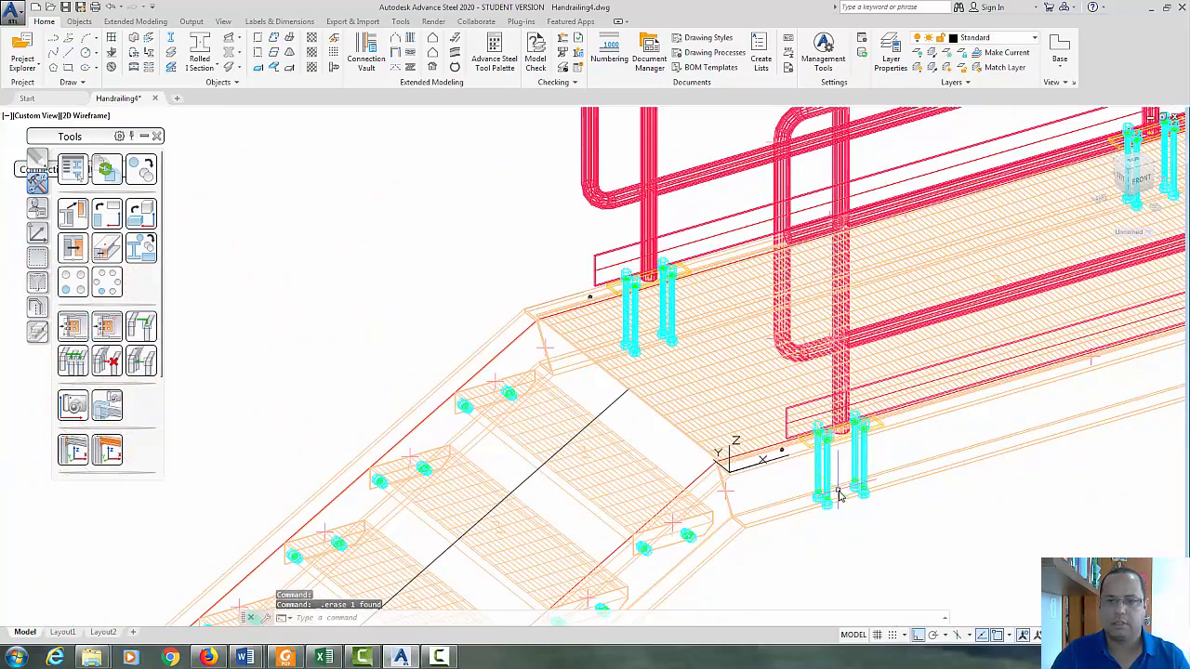
{"action": "scroll", "coordinate": [839, 495], "scroll_direction": "down", "scroll_amount": 8}
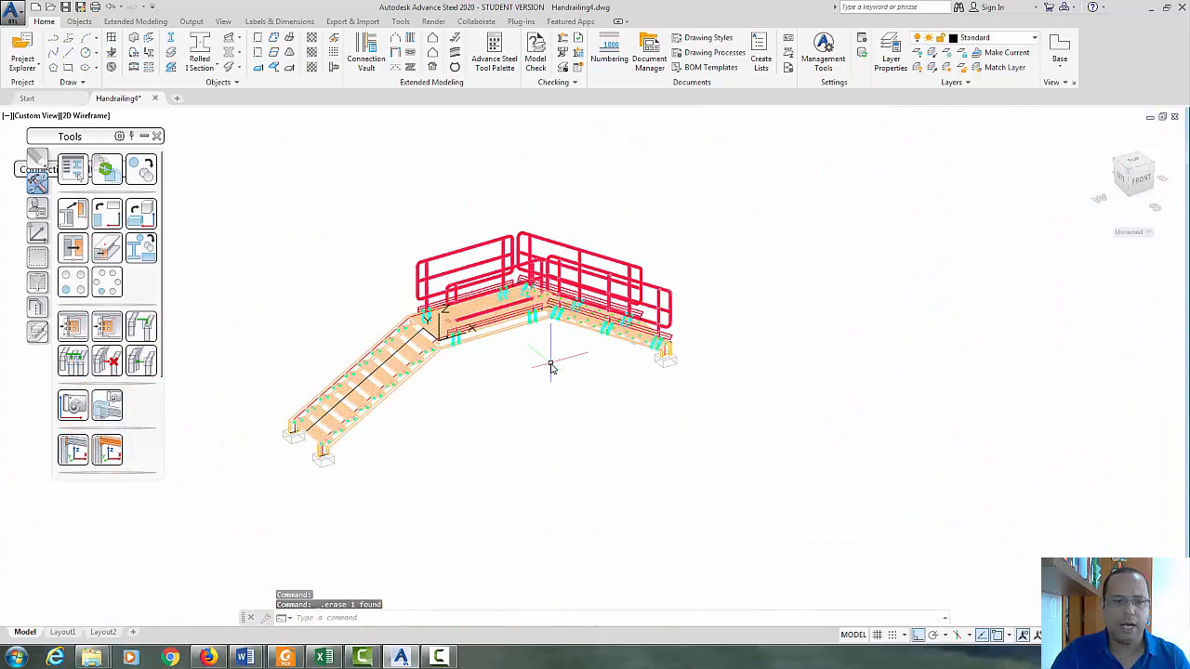
- Turn on all layers and check the whole stair with its connection boxes and frames from several angles
{"action": "scroll", "coordinate": [483, 377], "scroll_direction": "up", "scroll_amount": 4}
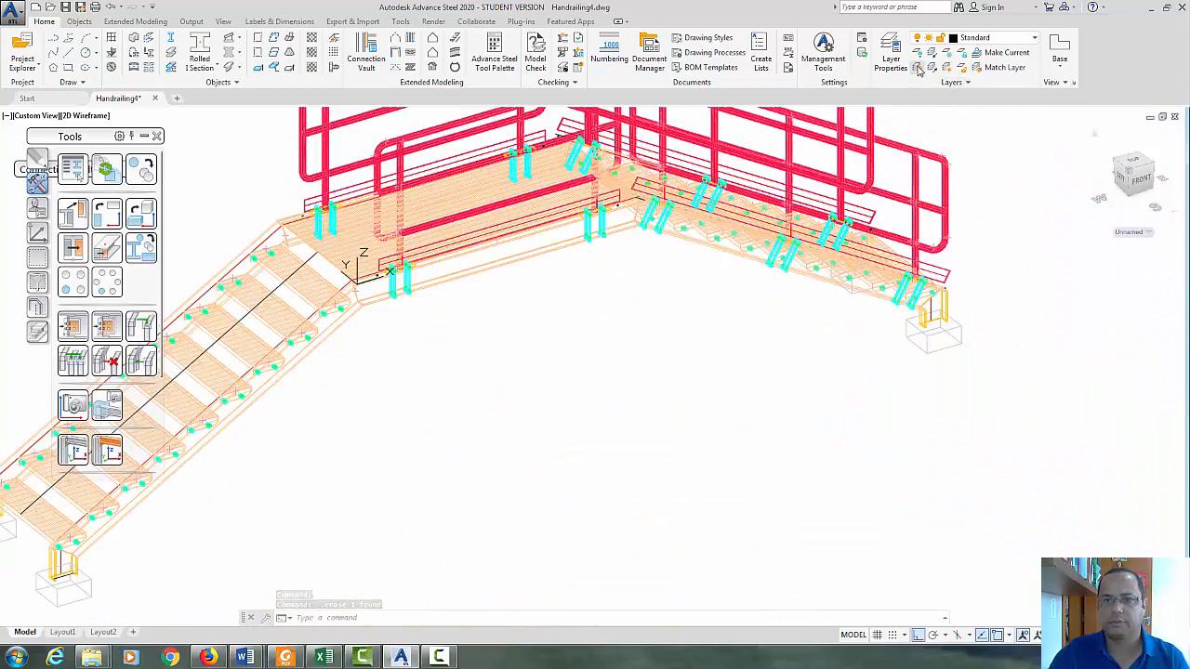
{"action": "left_click", "coordinate": [918, 70]}
{"action": "scroll", "coordinate": [787, 362], "scroll_direction": "down", "scroll_amount": 3}
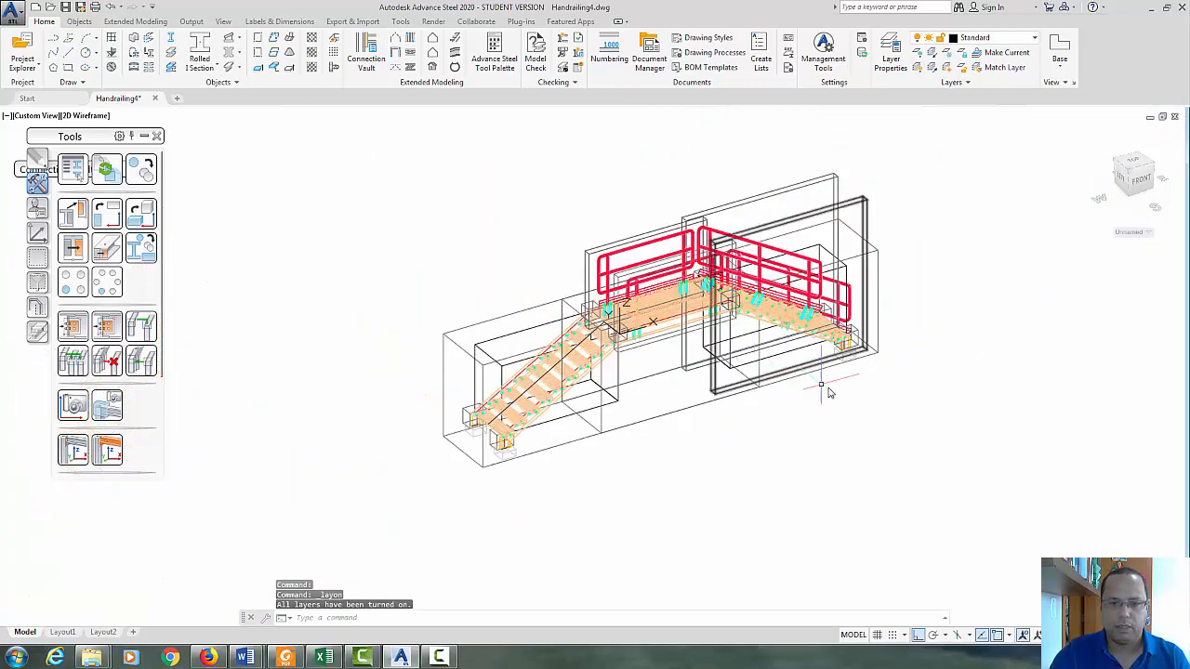
{"action": "scroll", "coordinate": [702, 307], "scroll_direction": "up", "scroll_amount": 3}
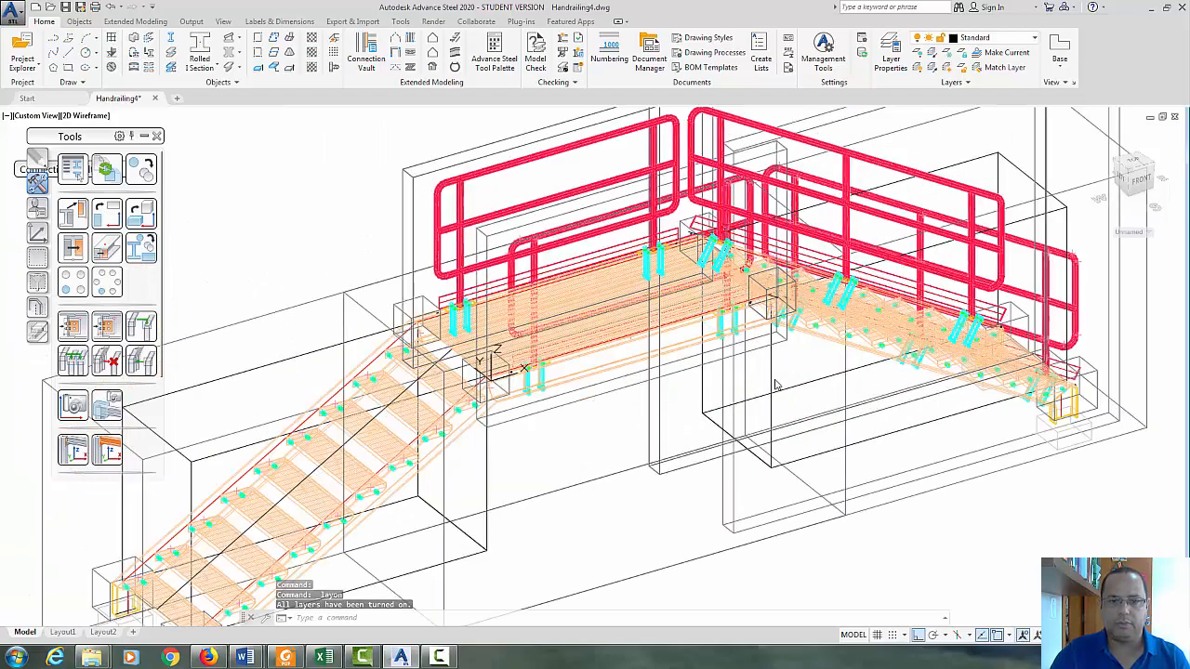
{"action": "mouse_move", "coordinate": [699, 370]}
{"action": "middle_mouse_down", "text": "shift"}
{"action": "mouse_move", "coordinate": [678, 384]}
{"action": "mouse_move", "coordinate": [712, 393]}
{"action": "mouse_move", "coordinate": [694, 376]}
{"action": "middle_mouse_up", "text": "shift"}
{"action": "scroll", "coordinate": [693, 377], "scroll_direction": "down", "scroll_amount": 2}
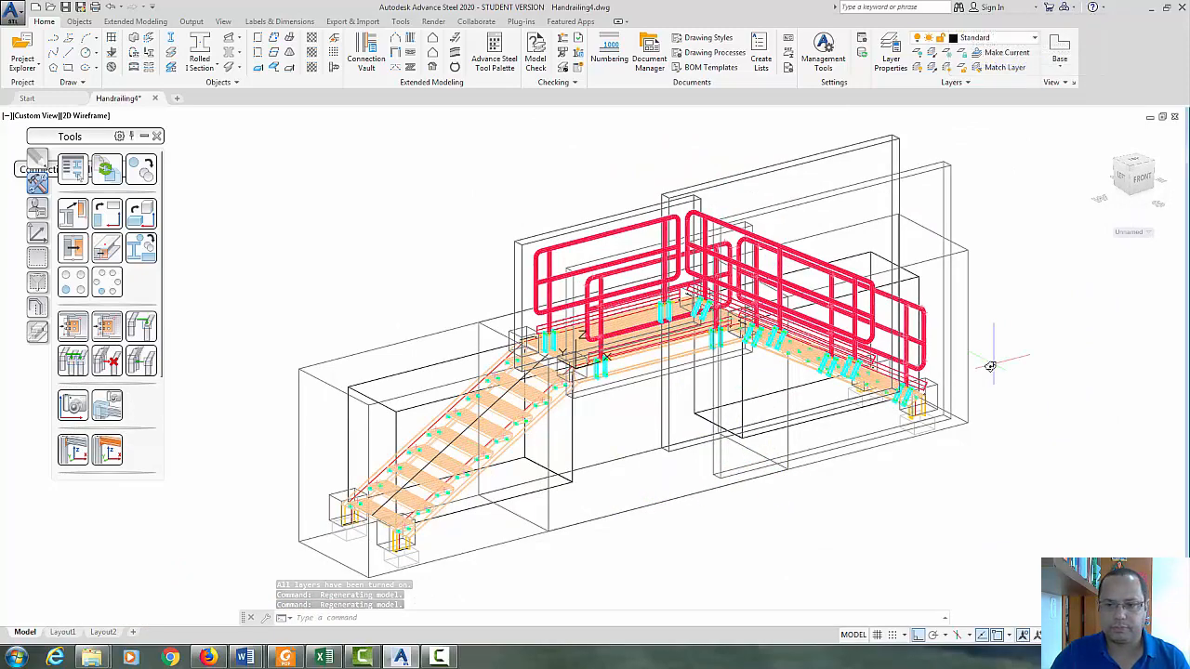
{"action": "middle_click_drag", "start_coordinate": [683, 462], "coordinate": [911, 391], "text": "shift"}
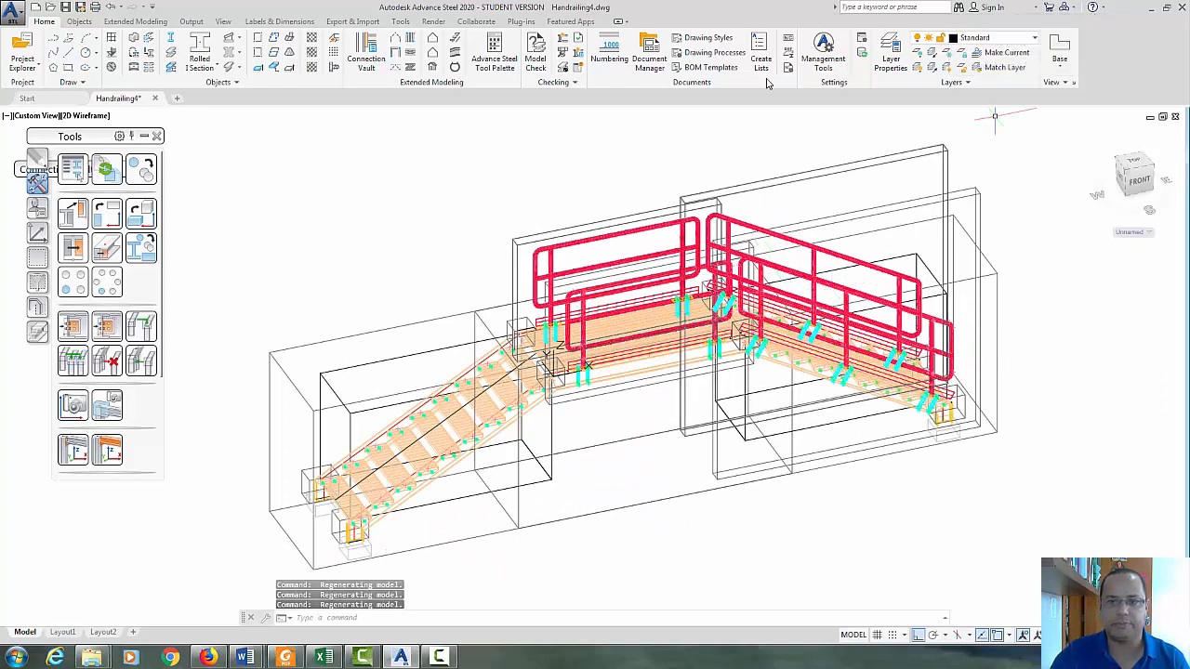
{"action": "left_click", "coordinate": [918, 67]}
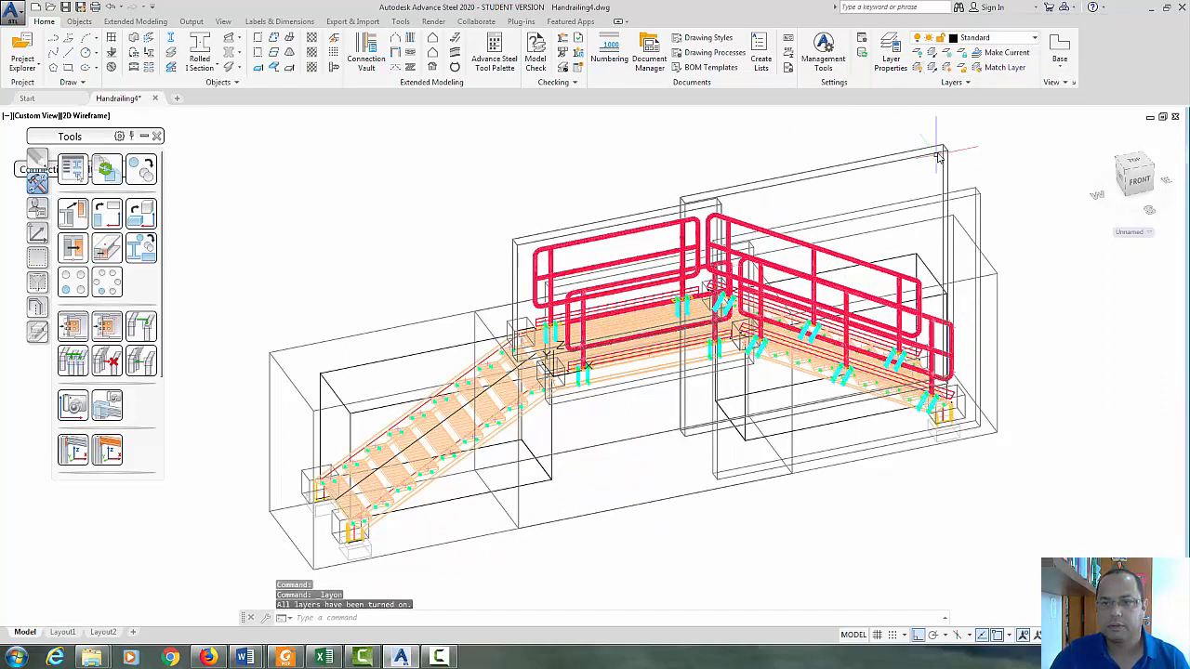
- Turn off the Connection boxes and Connection frames layers by picking one object on each
{"action": "left_click", "coordinate": [917, 55]}
{"action": "left_click", "coordinate": [937, 148]}
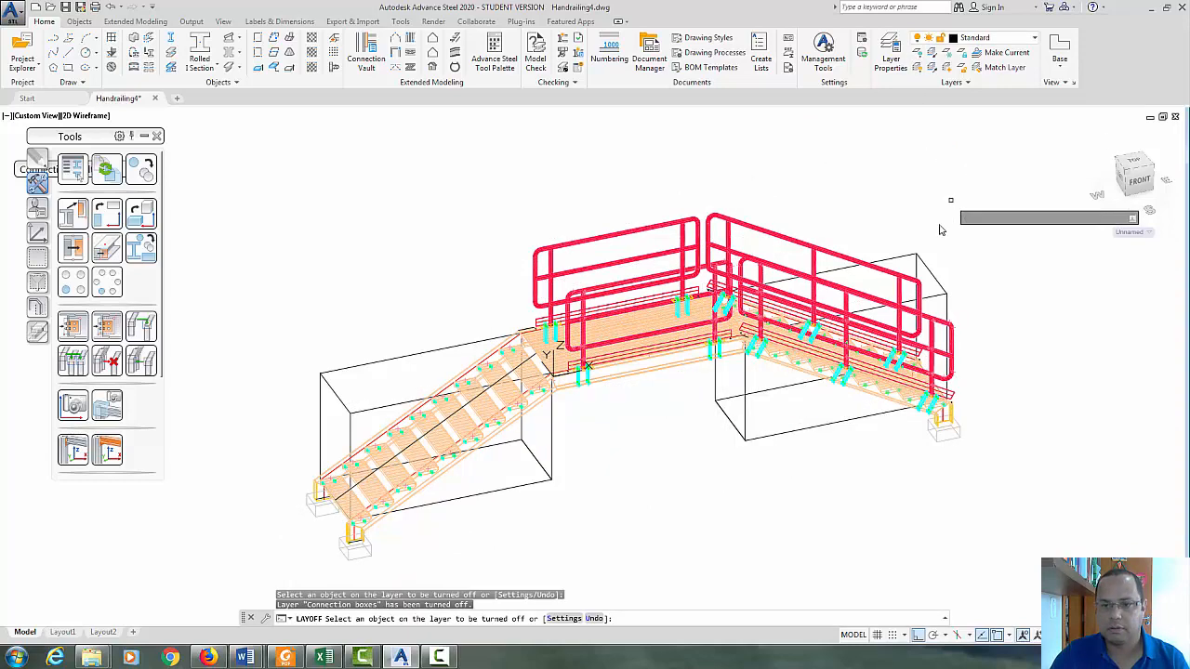
{"action": "left_click", "coordinate": [920, 258]}
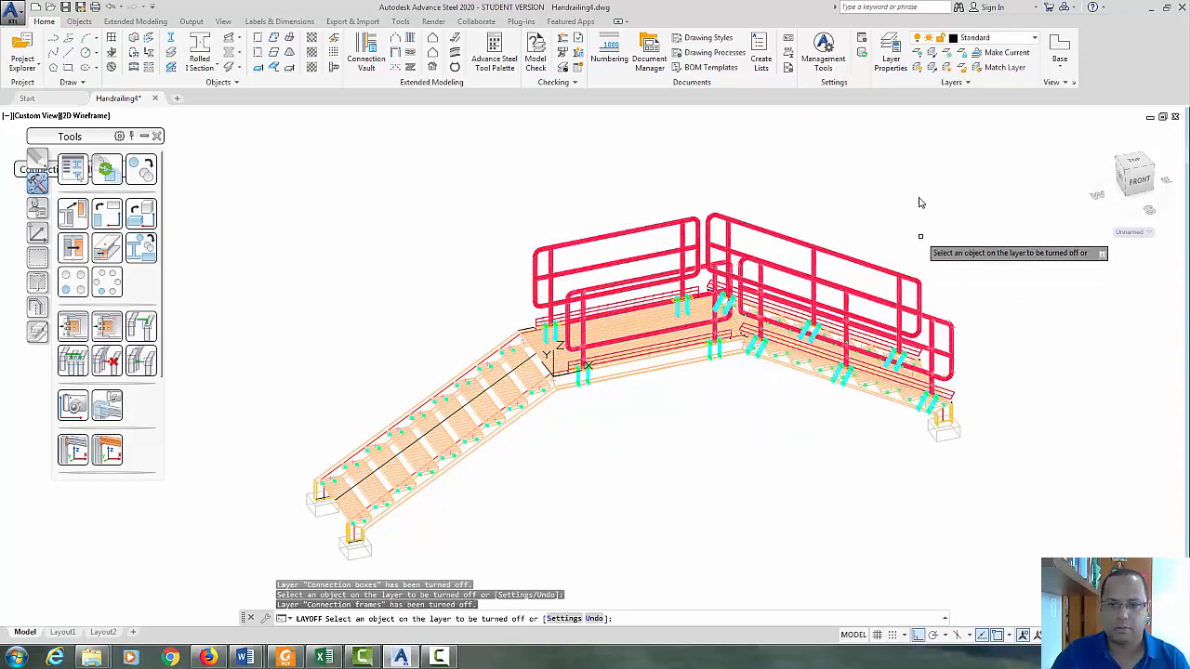
{"action": "key", "text": "Return"}
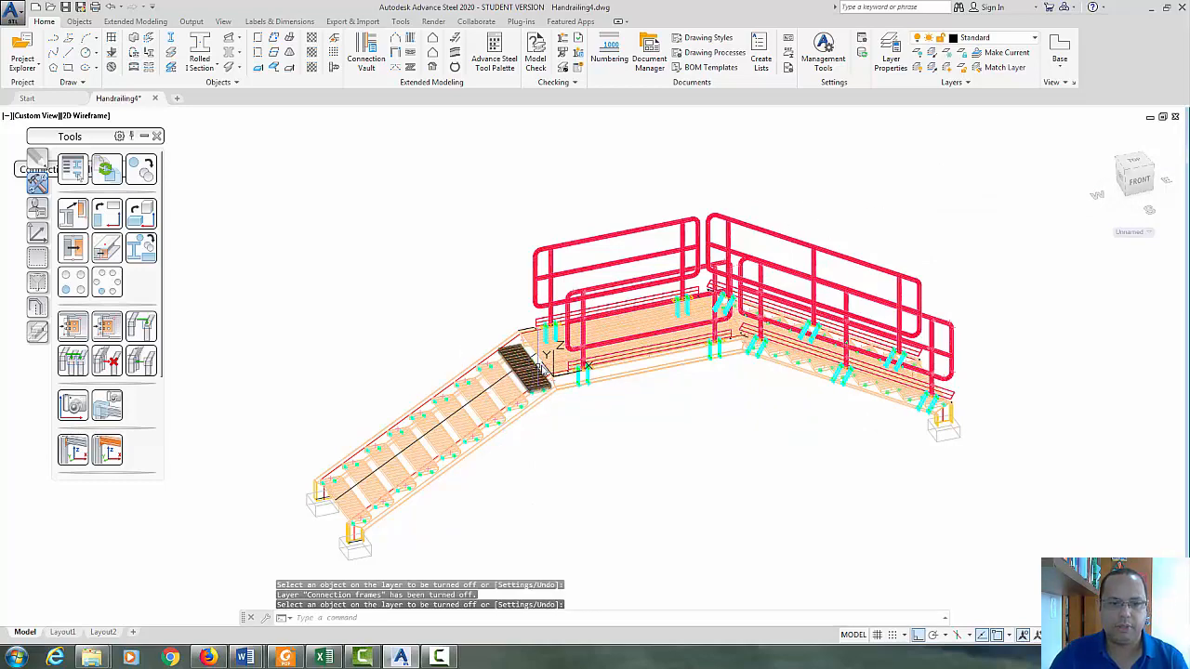
- Draw a line from 0,0 along the landing's front edge to the intersection where the far flight starts
{"action": "scroll", "coordinate": [780, 379], "scroll_direction": "up", "scroll_amount": 2}
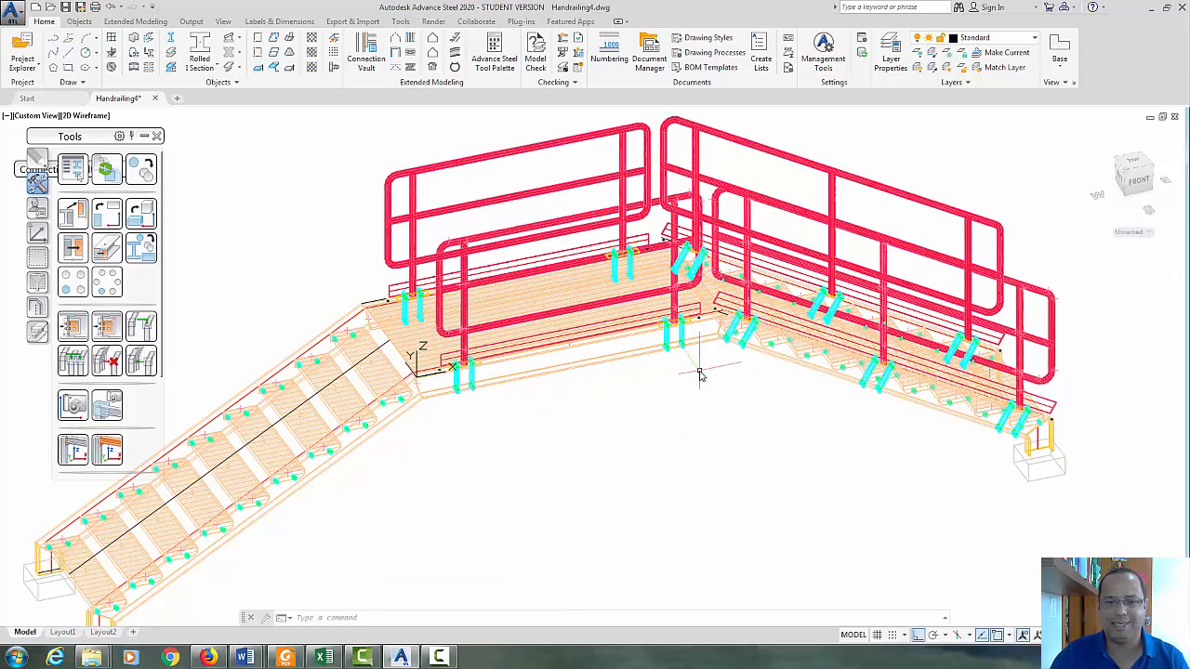
{"action": "scroll", "coordinate": [527, 416], "scroll_direction": "up", "scroll_amount": 2}
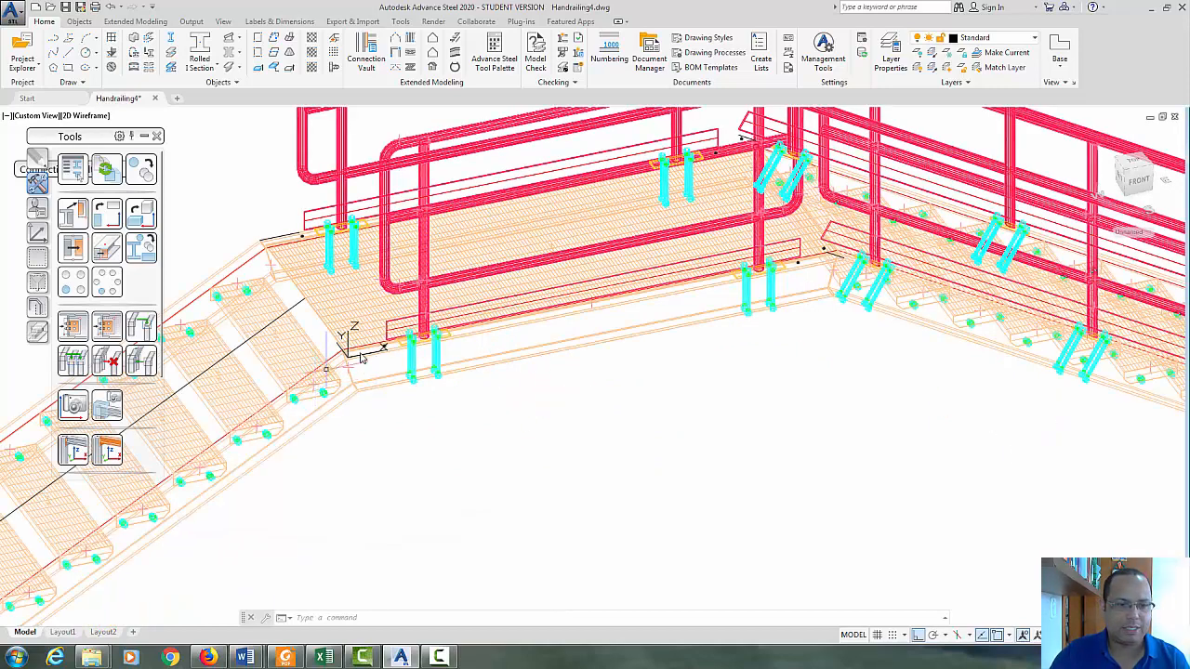
{"action": "scroll", "coordinate": [363, 350], "scroll_direction": "up", "scroll_amount": 2}
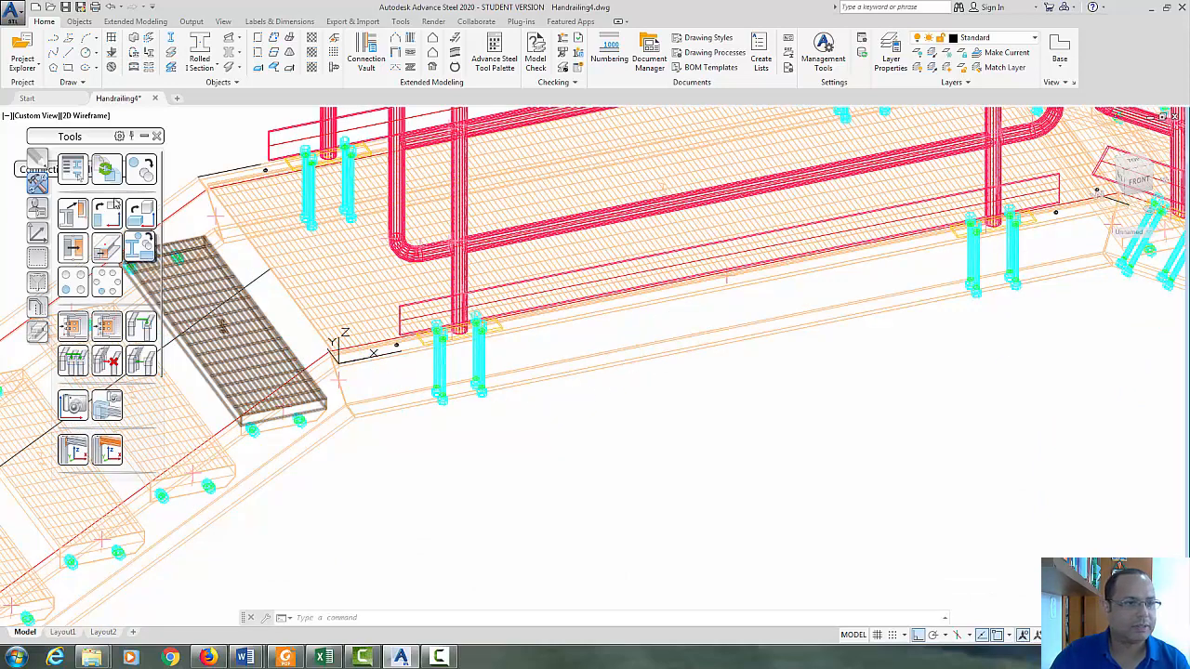
{"action": "left_click", "coordinate": [71, 54]}
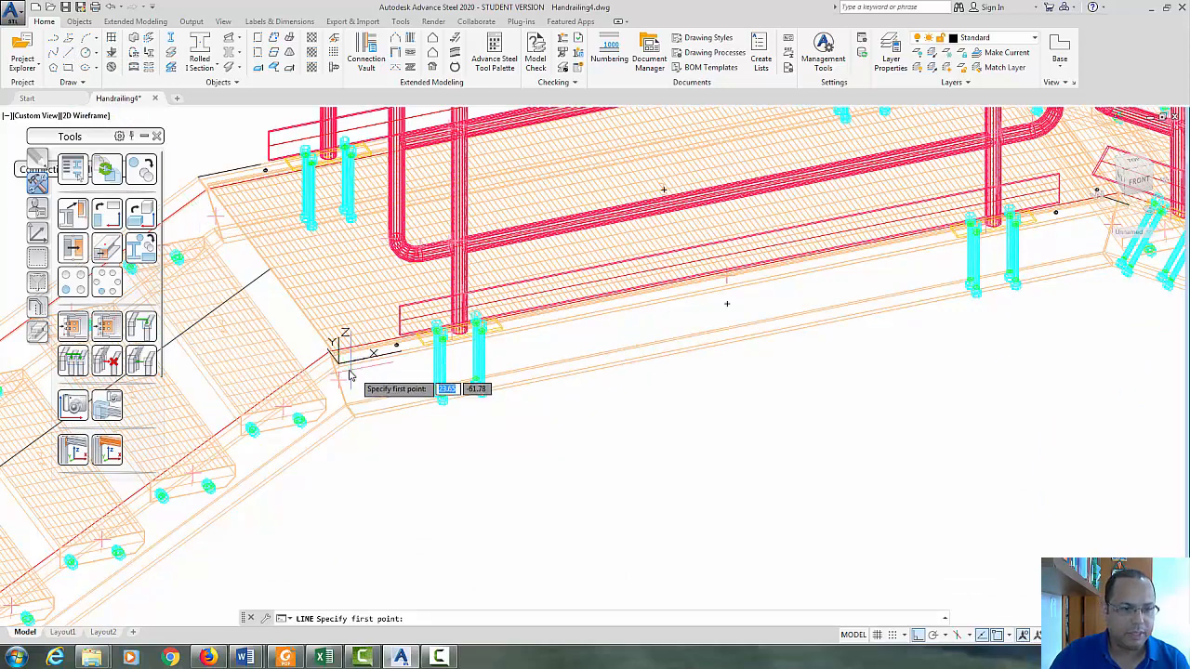
{"action": "scroll", "coordinate": [342, 376], "scroll_direction": "up", "scroll_amount": 2}
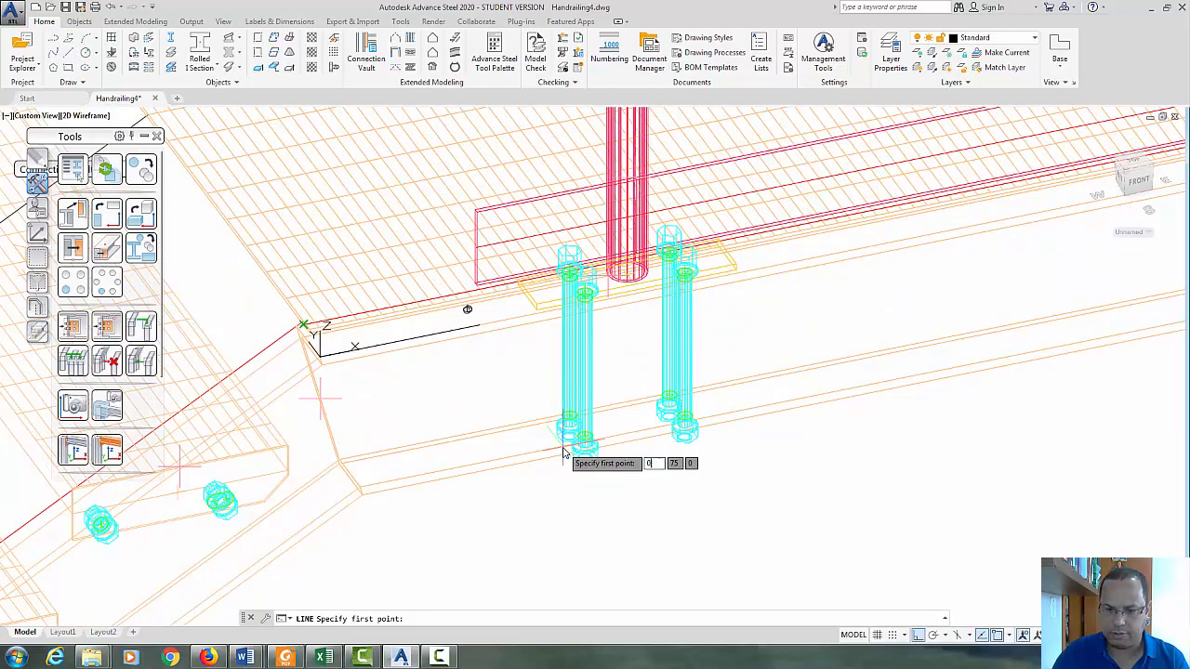
{"action": "type", "text": "0,0"}
{"action": "key", "text": "Return"}
{"action": "scroll", "coordinate": [989, 260], "scroll_direction": "down", "scroll_amount": 3}
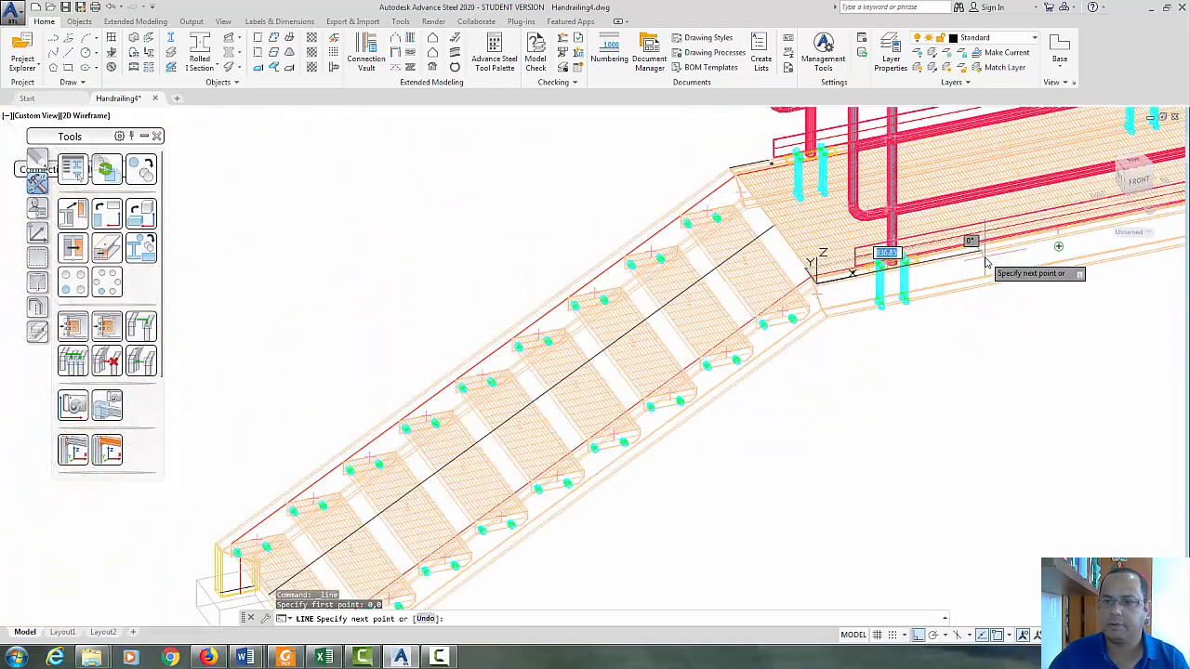
{"action": "scroll", "coordinate": [437, 381], "scroll_direction": "up", "scroll_amount": 6}
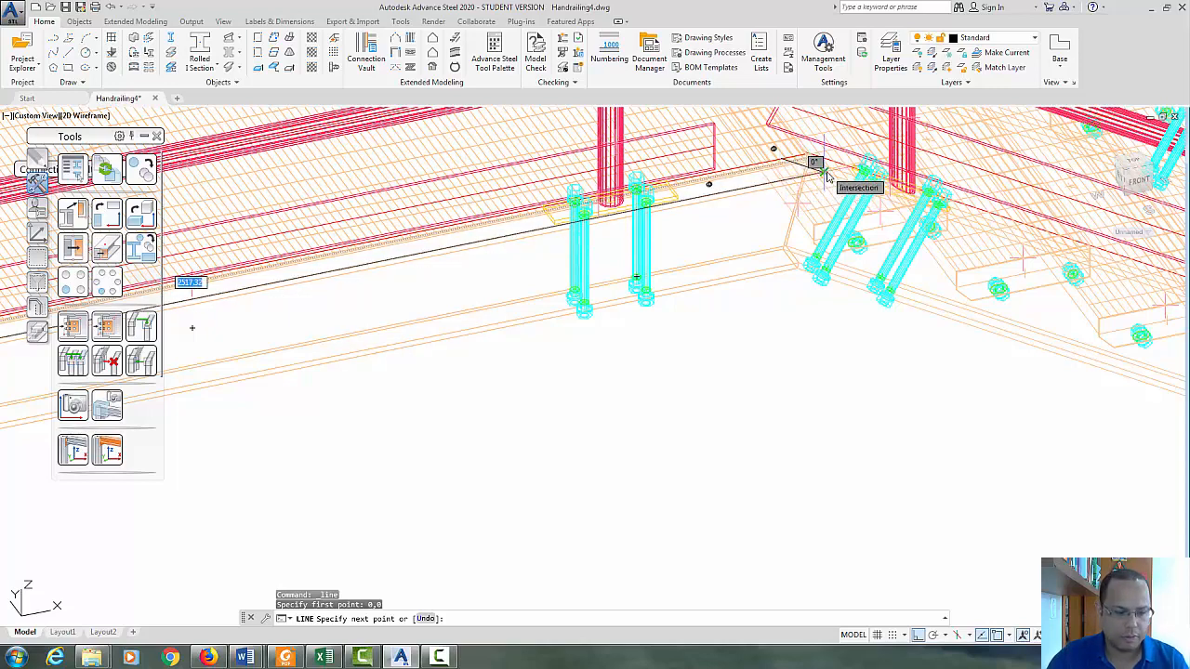
{"action": "scroll", "coordinate": [823, 176], "scroll_direction": "up", "scroll_amount": 3}
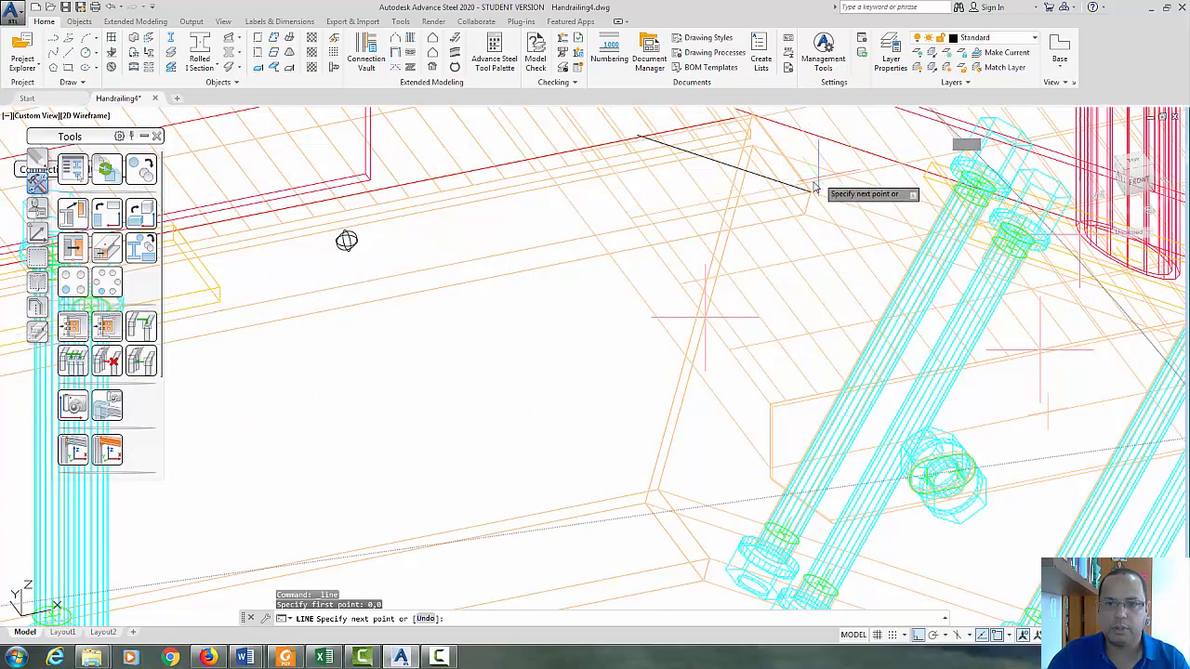
{"action": "scroll", "coordinate": [797, 192], "scroll_direction": "up", "scroll_amount": 3}
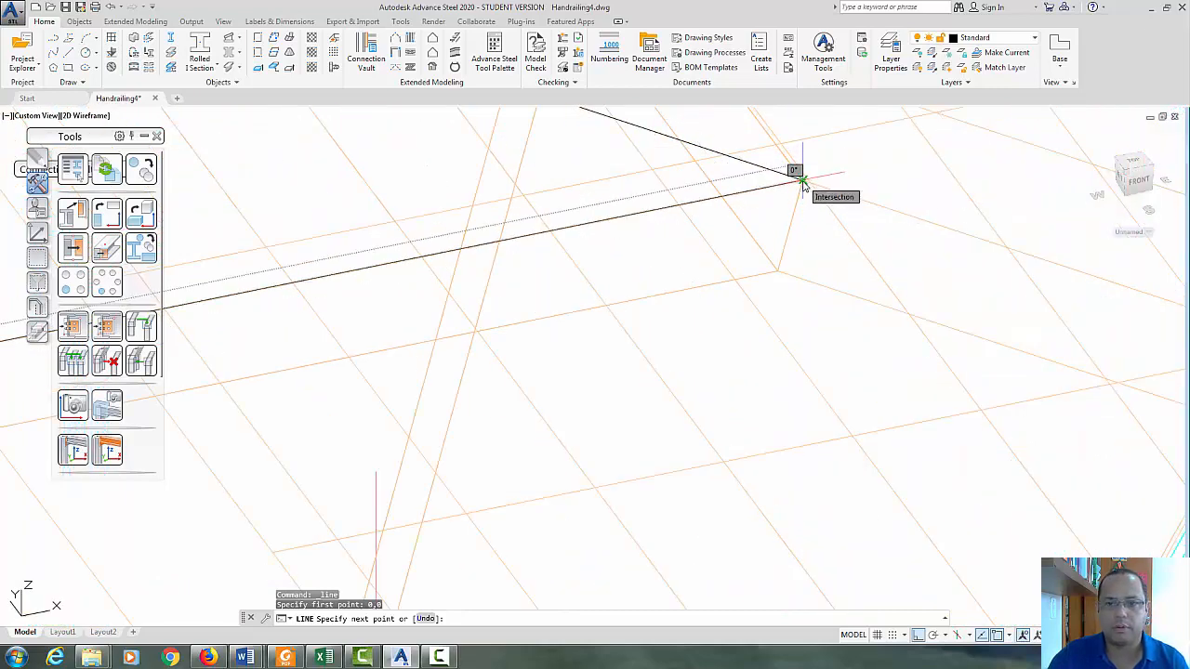
{"action": "left_click", "coordinate": [801, 180]}
{"action": "key", "text": "Return"}
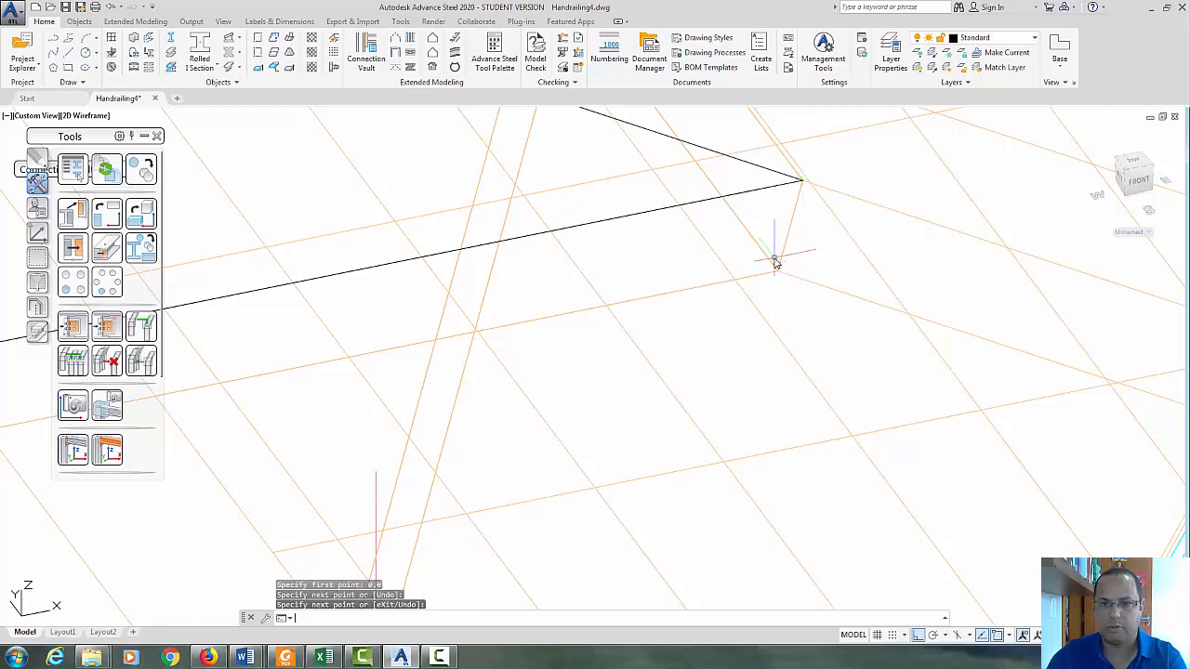
{"action": "scroll", "coordinate": [775, 262], "scroll_direction": "down", "scroll_amount": 5}
{"action": "middle_click_drag", "start_coordinate": [634, 447], "coordinate": [1046, 286]}
{"action": "scroll", "coordinate": [863, 306], "scroll_direction": "down", "scroll_amount": 2}
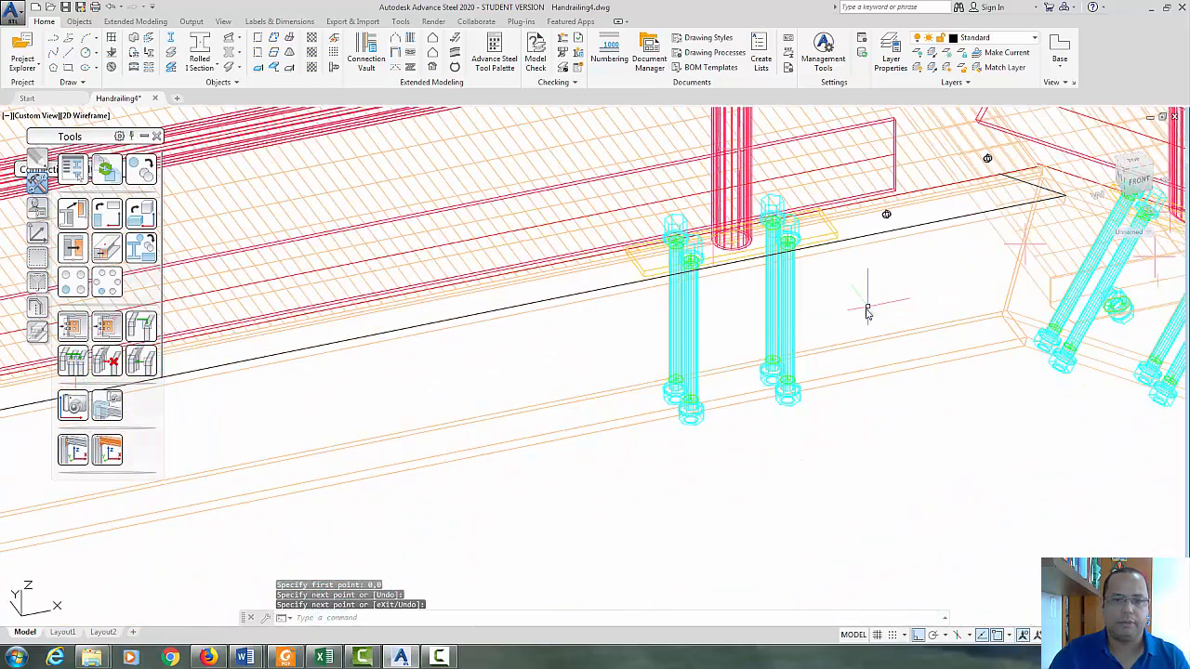
{"action": "scroll", "coordinate": [775, 418], "scroll_direction": "down", "scroll_amount": 4}
{"action": "scroll", "coordinate": [815, 398], "scroll_direction": "down", "scroll_amount": 4}
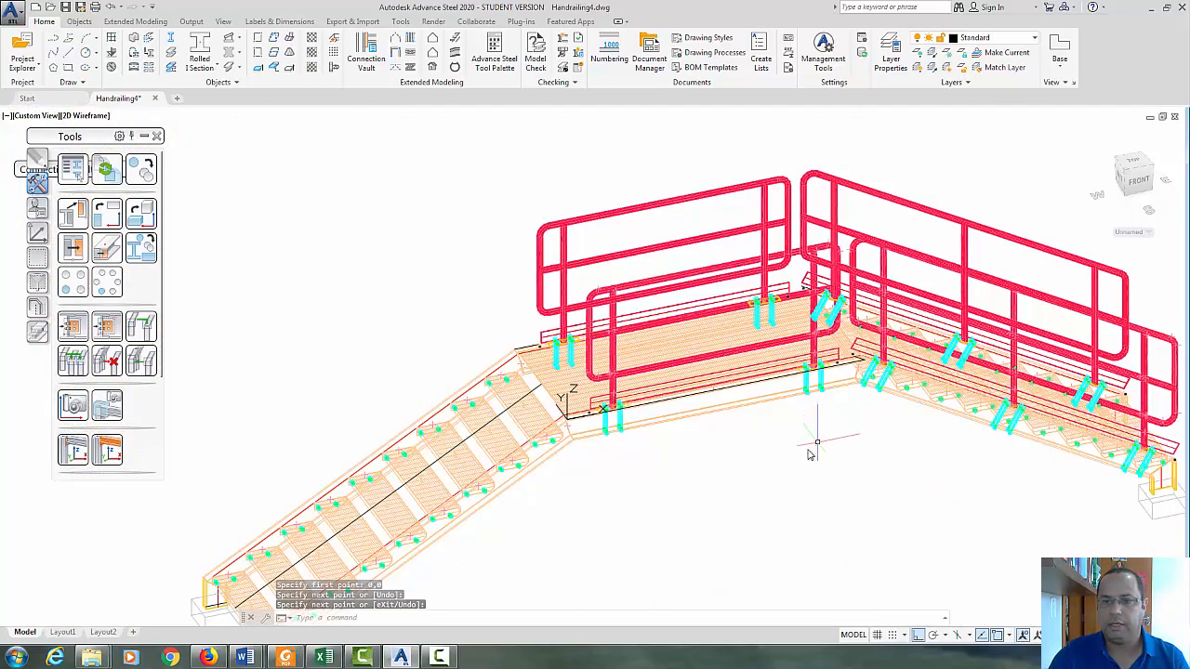
- Select all stringers, the landing grating and all treads by similarity, and hide them
{"action": "left_click", "coordinate": [1148, 183]}
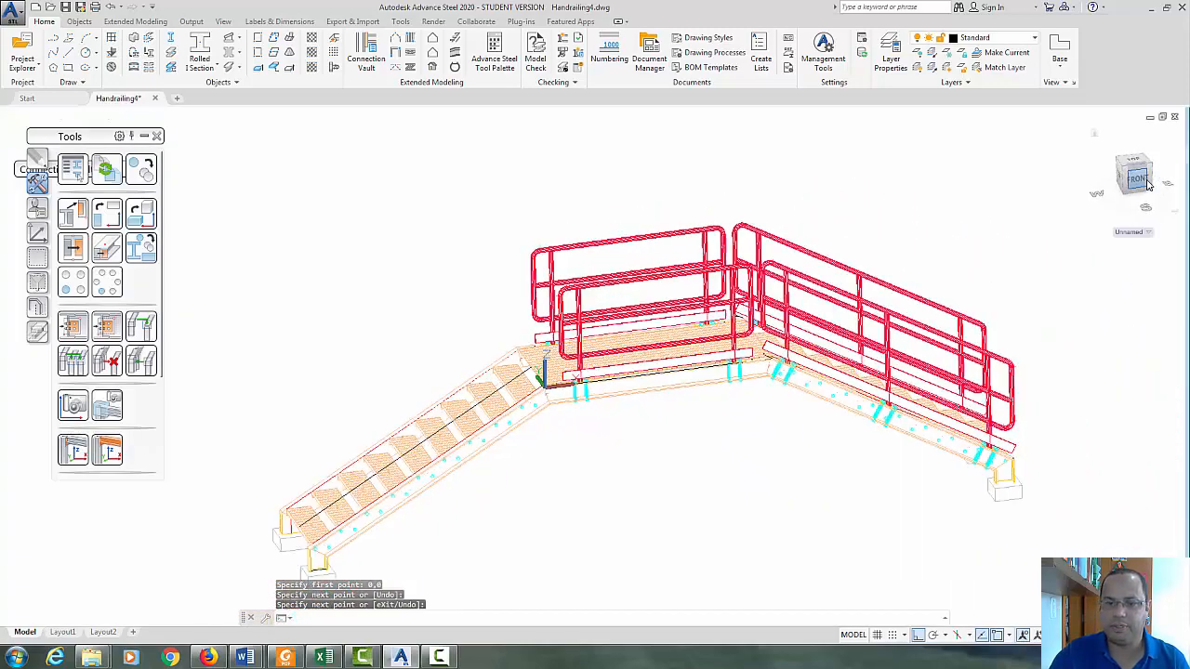
{"action": "left_click", "coordinate": [1094, 135]}
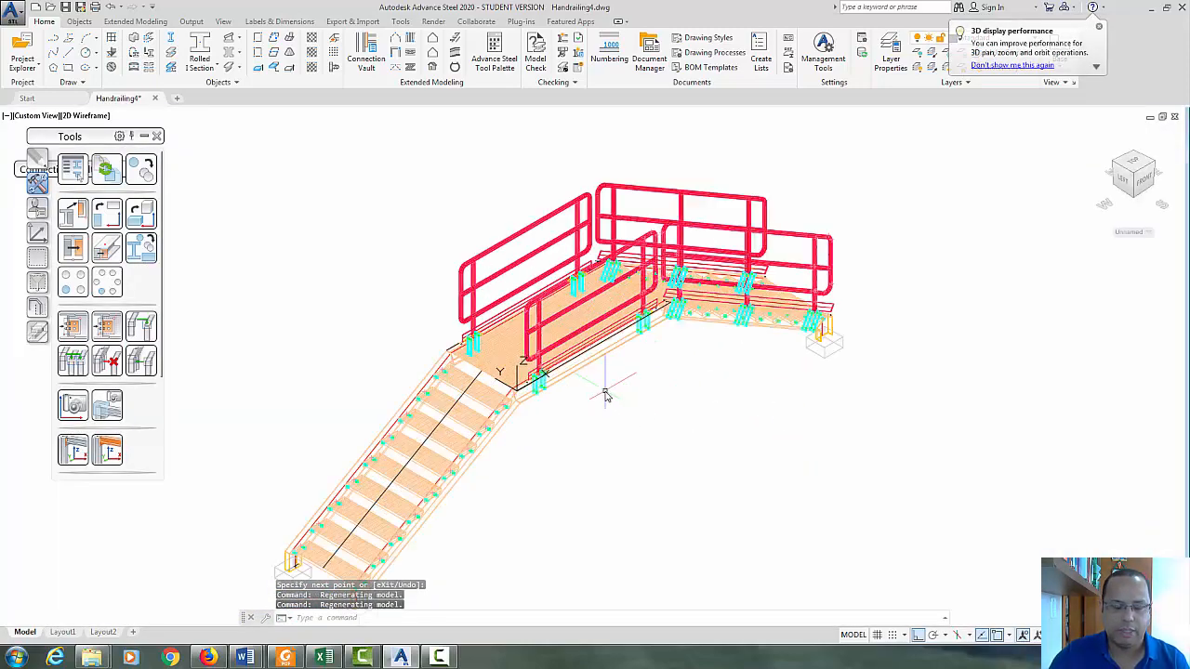
{"action": "scroll", "coordinate": [605, 397], "scroll_direction": "up", "scroll_amount": 2}
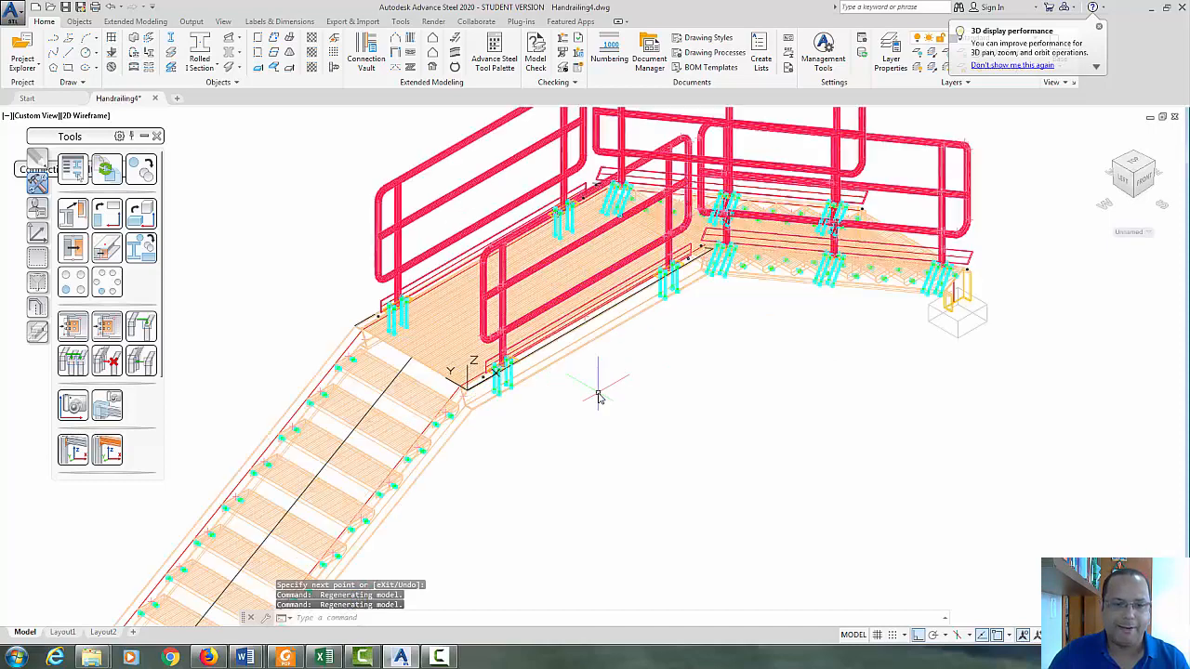
{"action": "left_click", "coordinate": [571, 353]}
{"action": "right_click", "coordinate": [704, 443]}
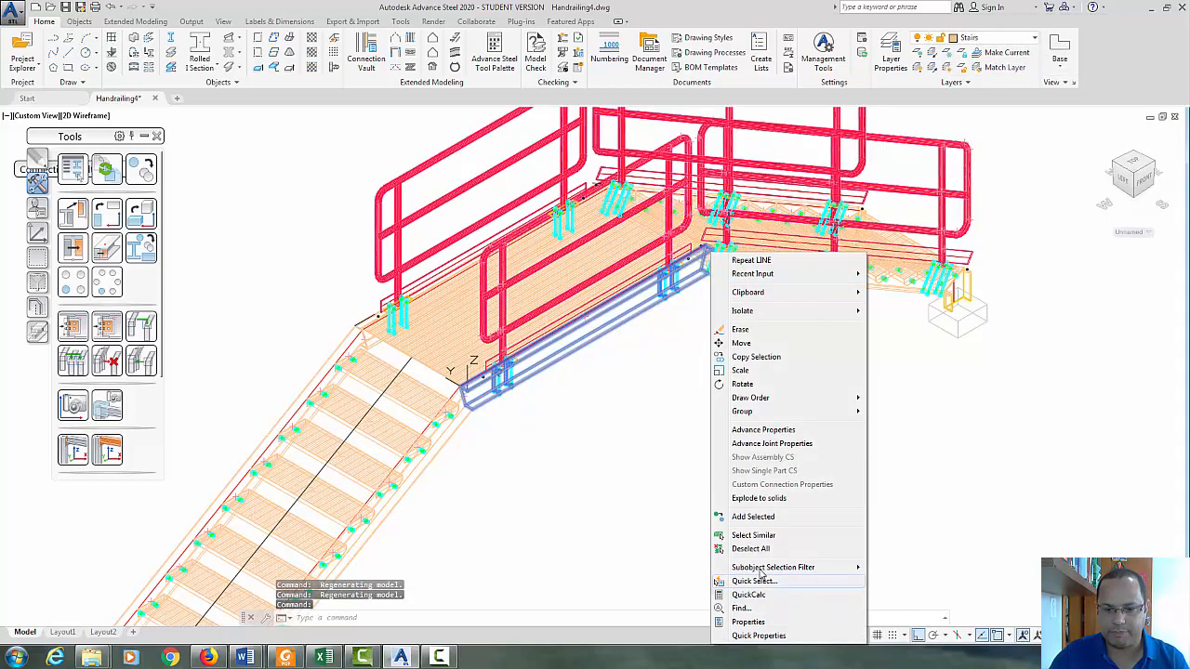
{"action": "left_click", "coordinate": [770, 536]}
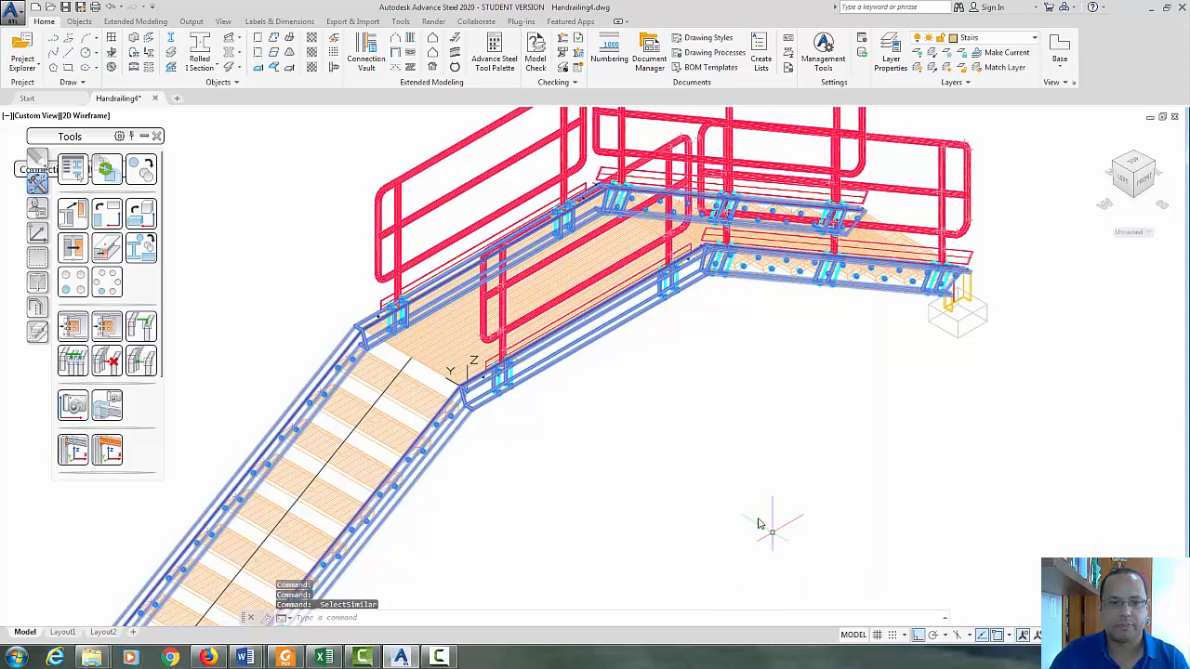
{"action": "left_click", "coordinate": [486, 389]}
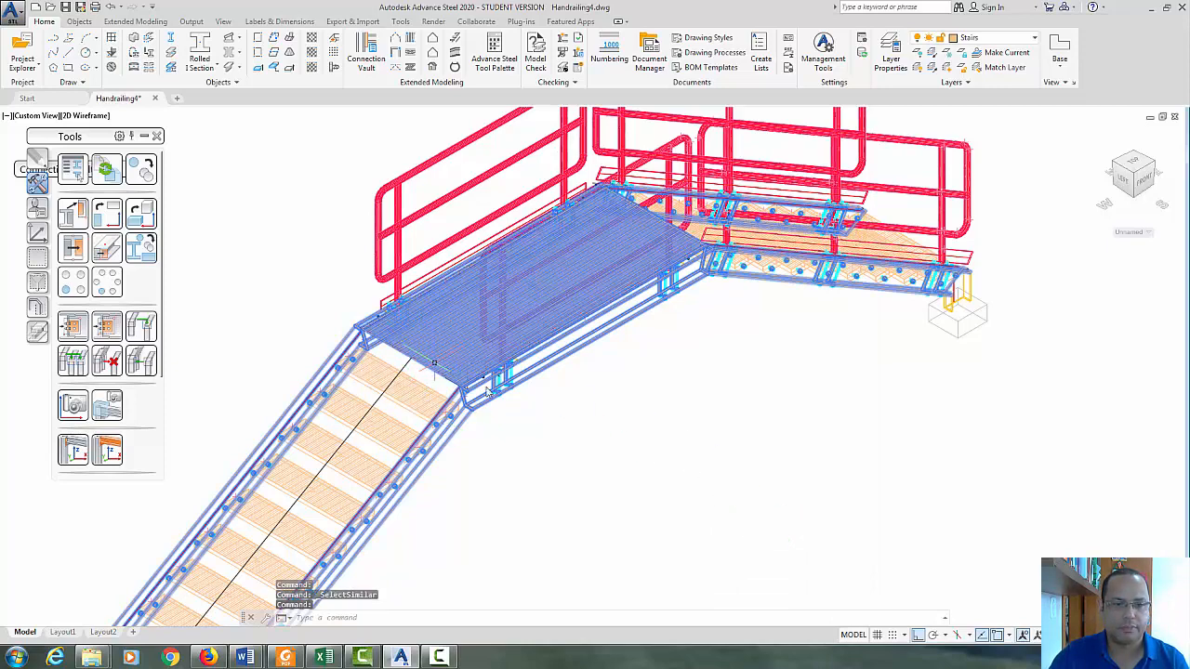
{"action": "right_click", "coordinate": [661, 400]}
{"action": "left_click", "coordinate": [720, 287]}
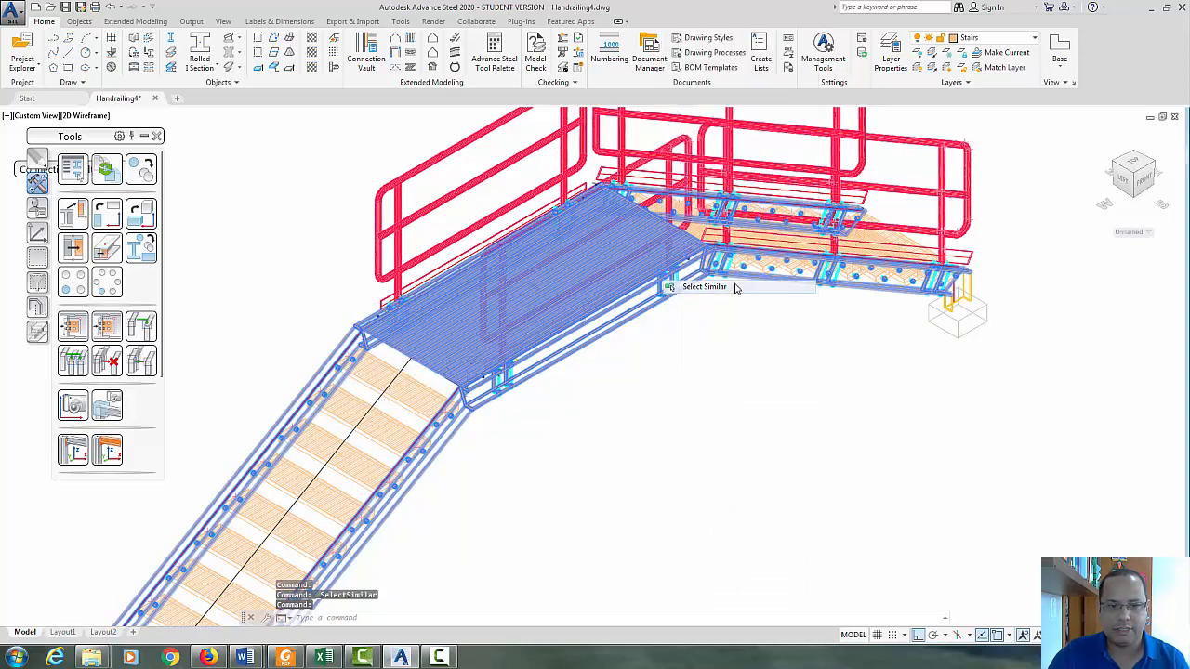
{"action": "right_click", "coordinate": [700, 443]}
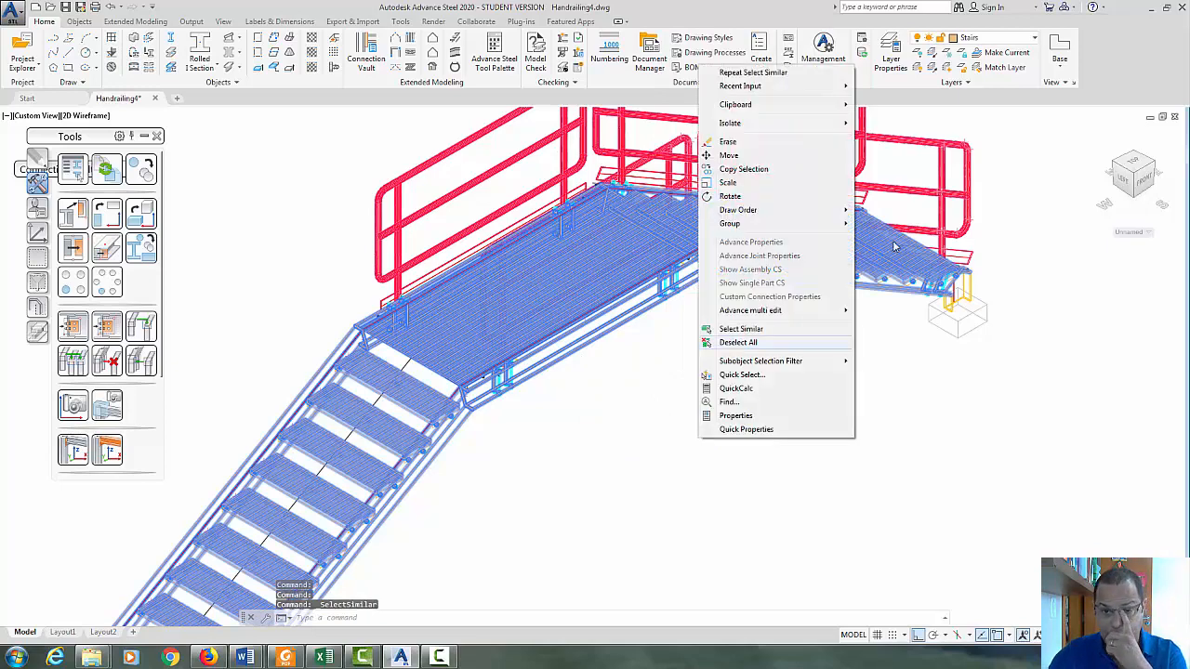
{"action": "mouse_move", "coordinate": [842, 122]}
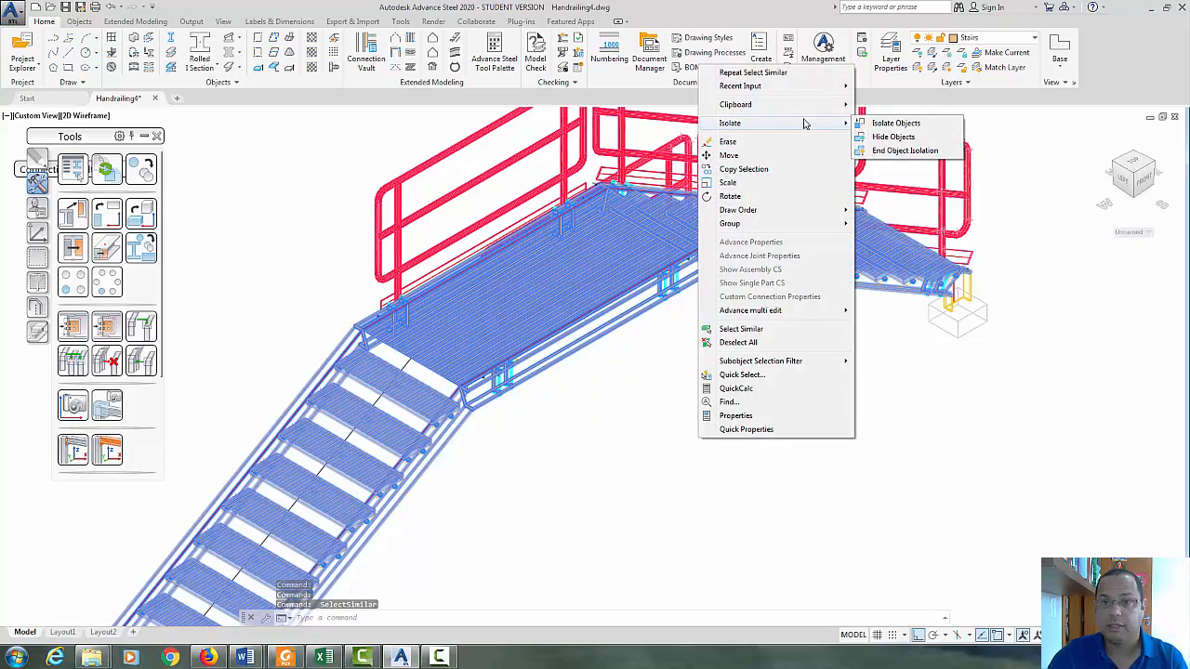
{"action": "left_click", "coordinate": [892, 137]}
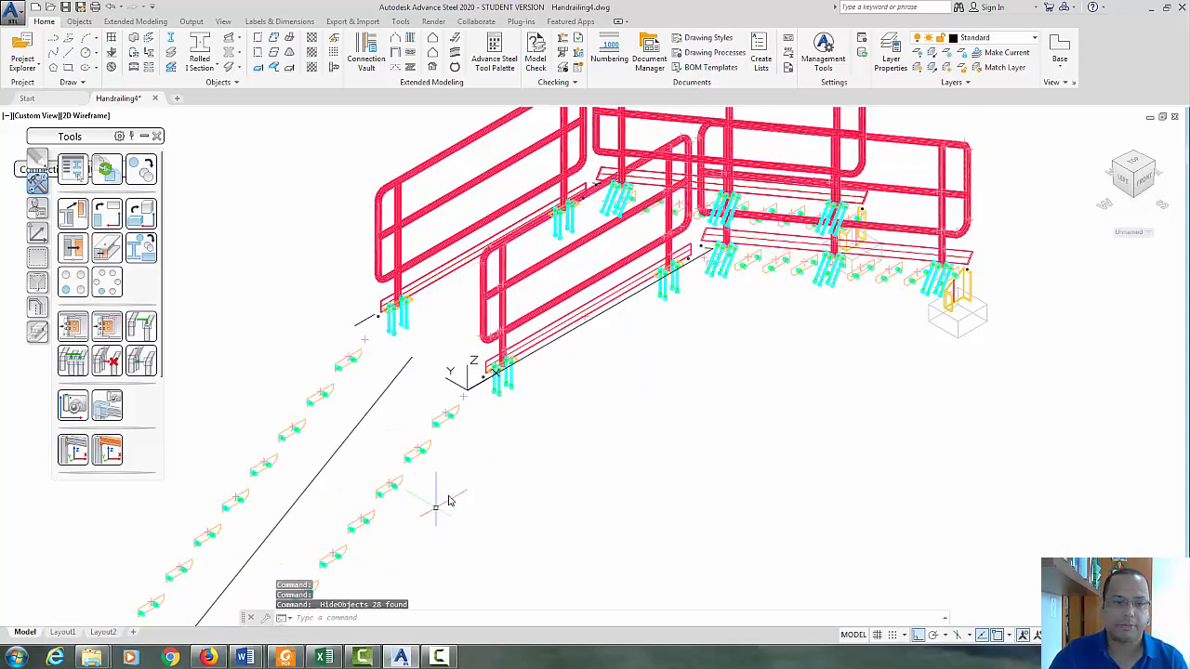
{"action": "scroll", "coordinate": [468, 484], "scroll_direction": "down", "scroll_amount": 2}
{"action": "middle_click_drag", "start_coordinate": [482, 499], "coordinate": [544, 303]}
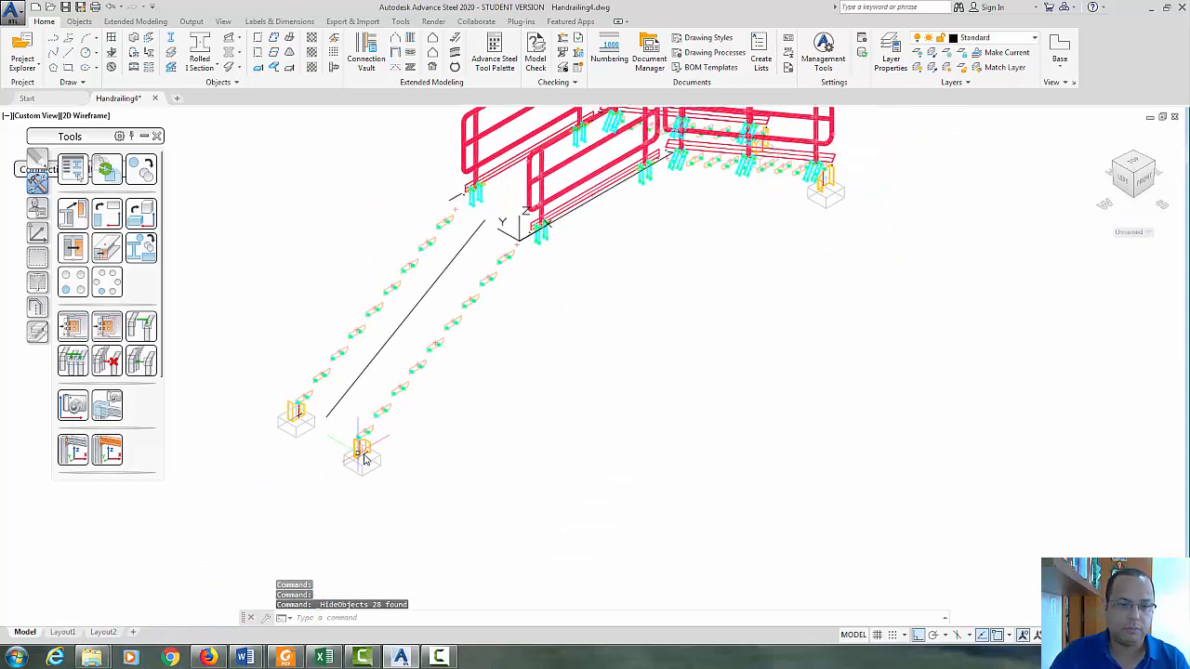
{"action": "left_click", "coordinate": [553, 313]}
{"action": "left_click", "coordinate": [476, 264]}
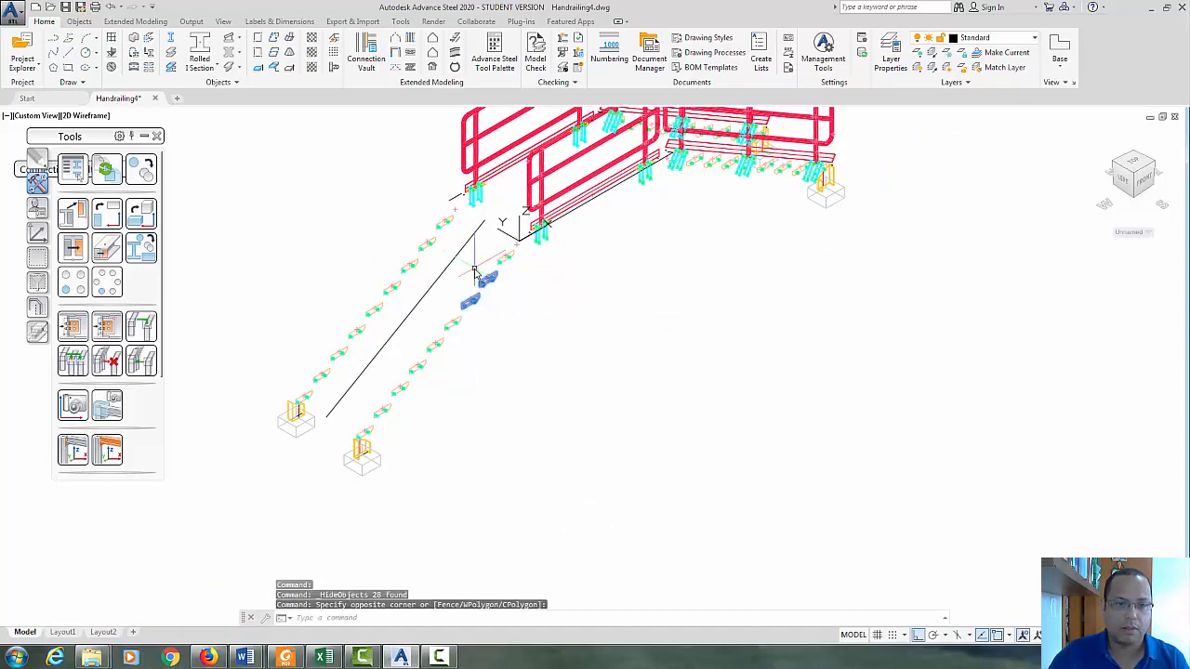
{"action": "right_click", "coordinate": [563, 324]}
{"action": "left_click", "coordinate": [606, 536]}
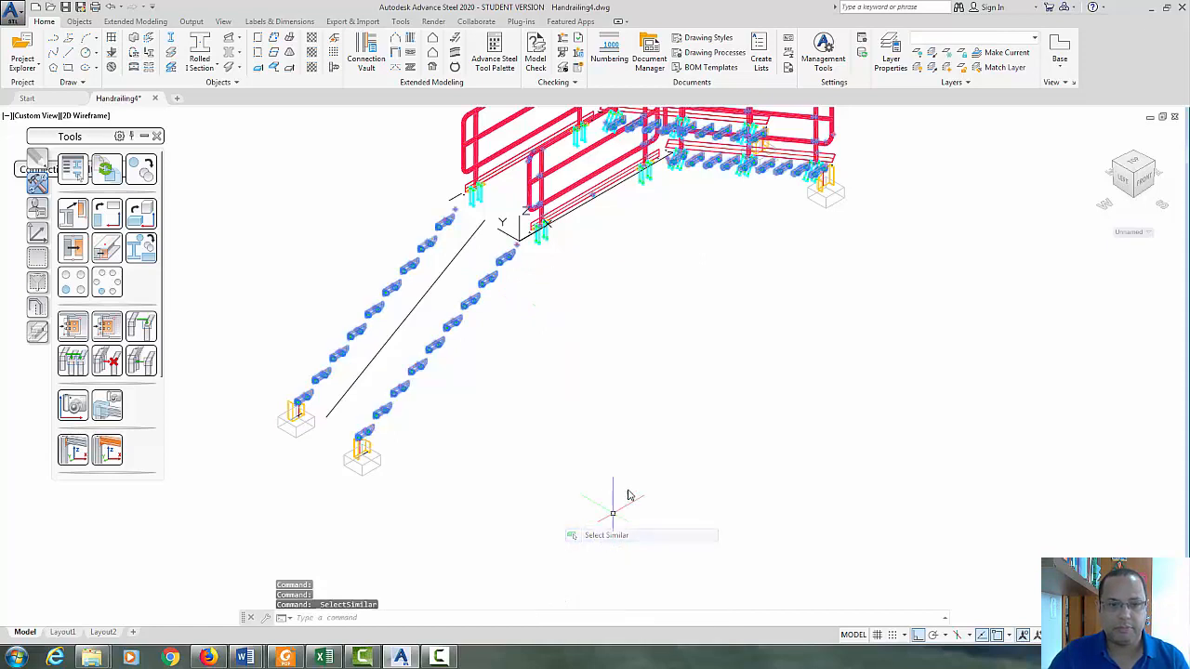
{"action": "right_click", "coordinate": [674, 305]}
{"action": "mouse_move", "coordinate": [737, 336]}
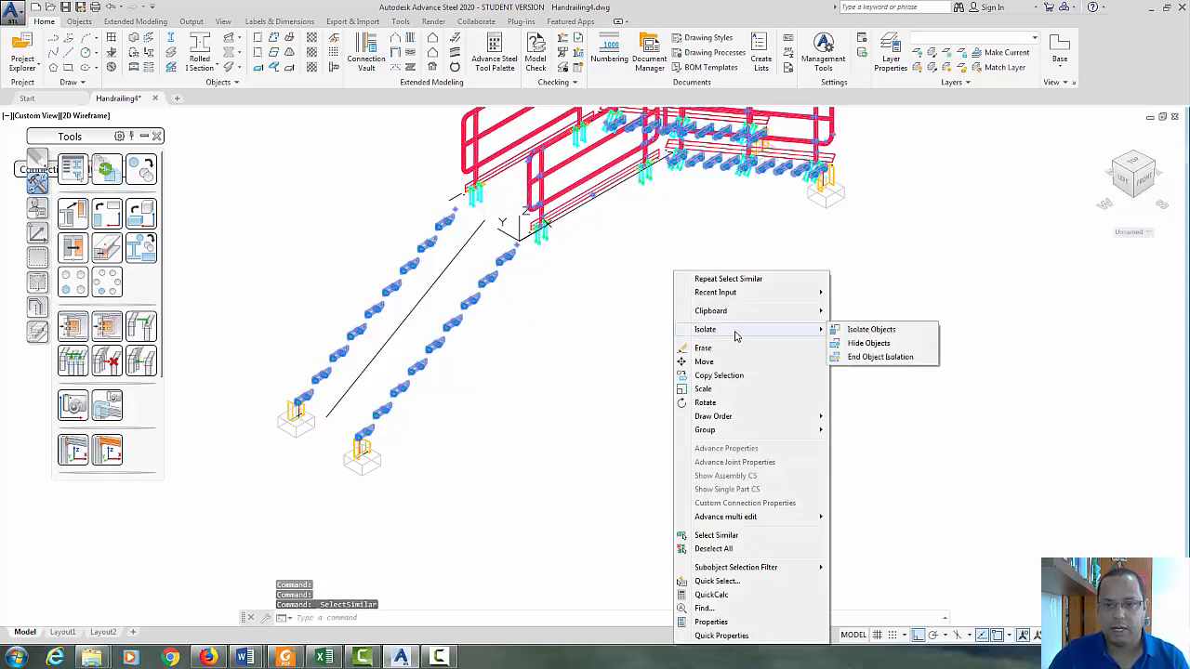
{"action": "left_click", "coordinate": [860, 332]}
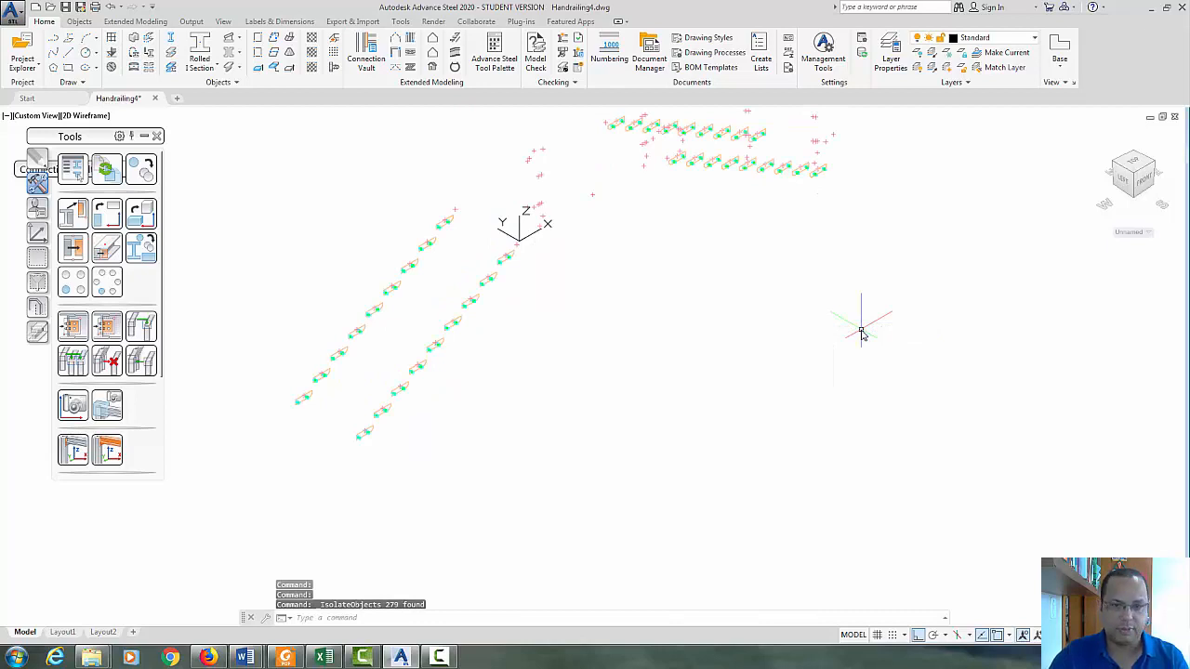
{"action": "type", "text": "u"}
{"action": "key", "text": "Return"}
- Select all tread support brackets with their bolts by similarity, starting from a few on the near flight, and hide them
{"action": "left_click", "coordinate": [471, 359]}
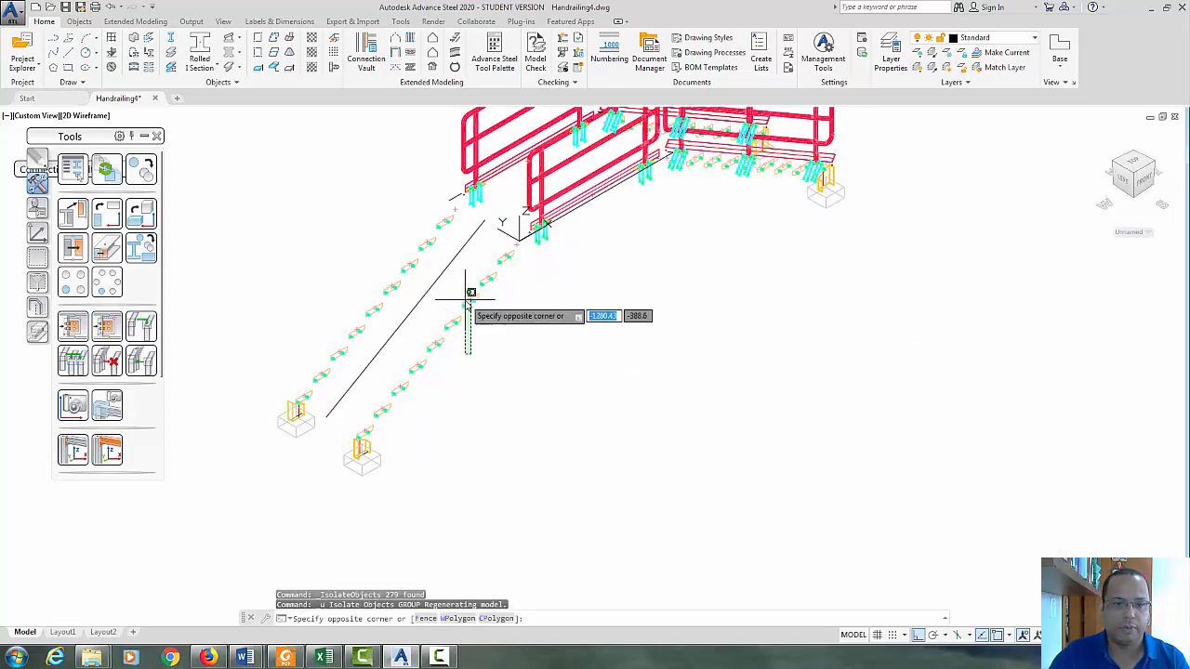
{"action": "left_click", "coordinate": [434, 290]}
{"action": "right_click", "coordinate": [621, 331]}
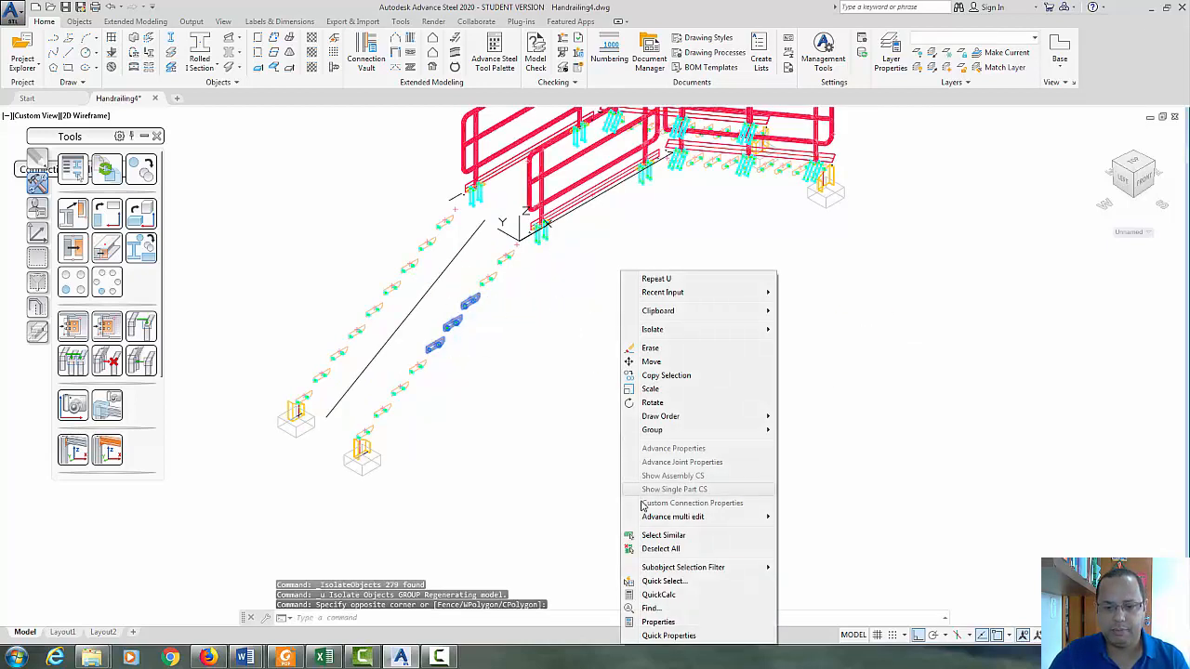
{"action": "left_click", "coordinate": [662, 535]}
{"action": "right_click", "coordinate": [698, 349]}
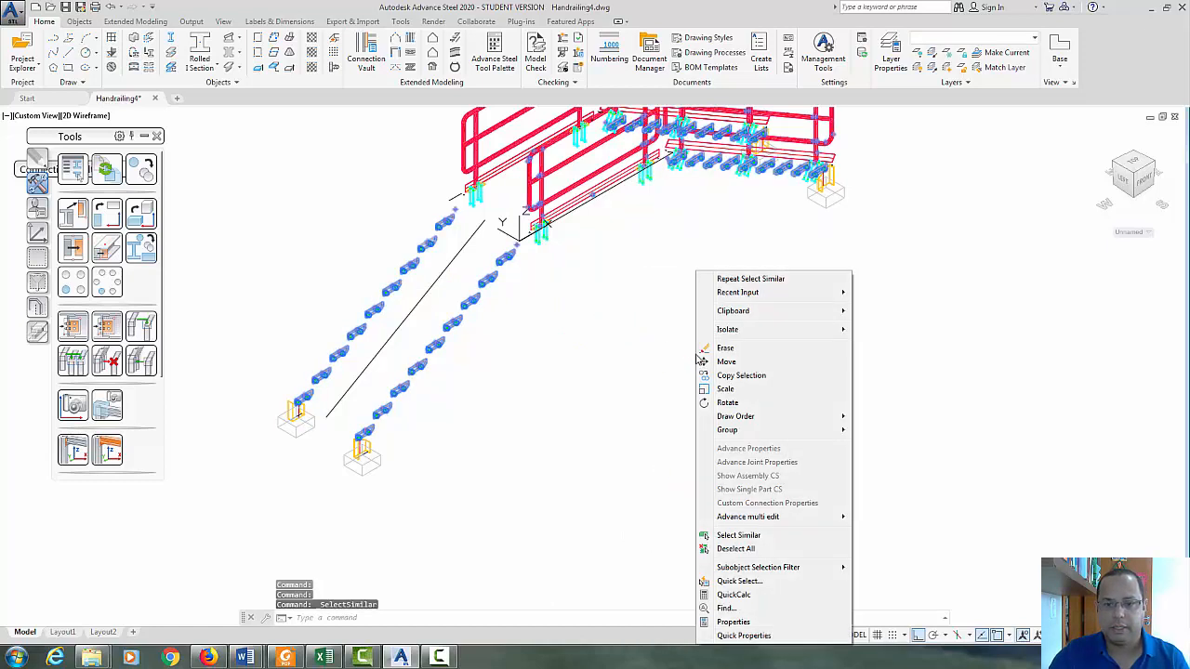
{"action": "mouse_move", "coordinate": [824, 331]}
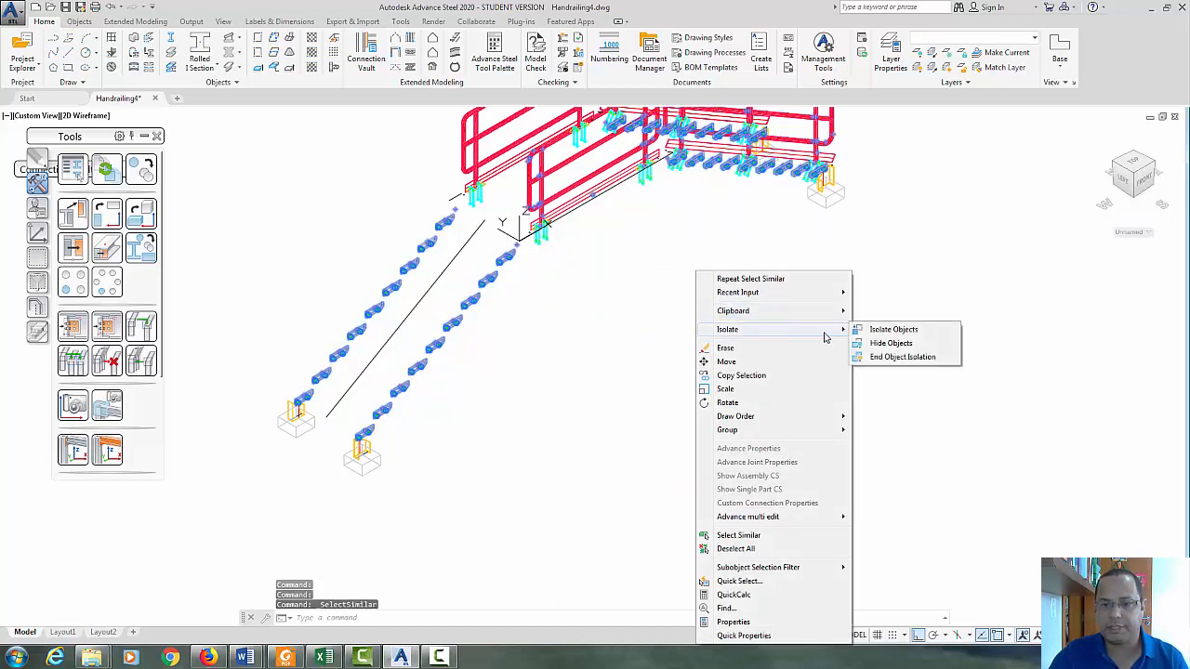
{"action": "left_click", "coordinate": [881, 344]}
- Select the base block and base connection parts at the foot of the far flight, extend the selection to similar objects, and hide them
{"action": "middle_click_drag", "start_coordinate": [763, 324], "coordinate": [694, 451]}
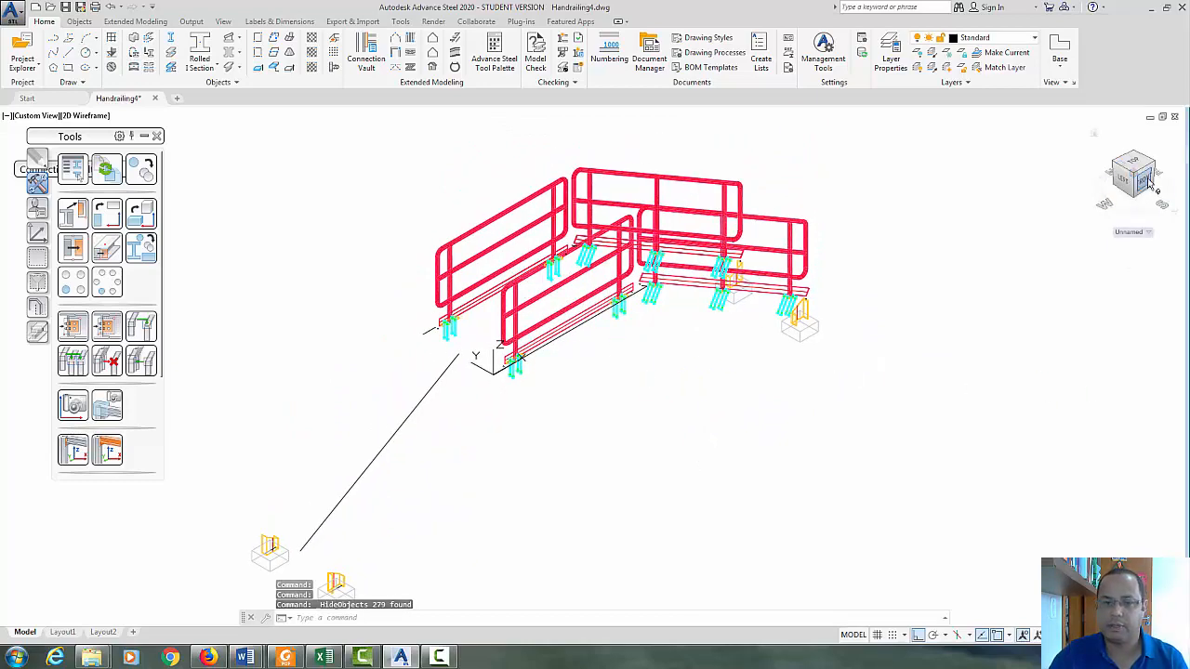
{"action": "scroll", "coordinate": [847, 316], "scroll_direction": "up", "scroll_amount": 5}
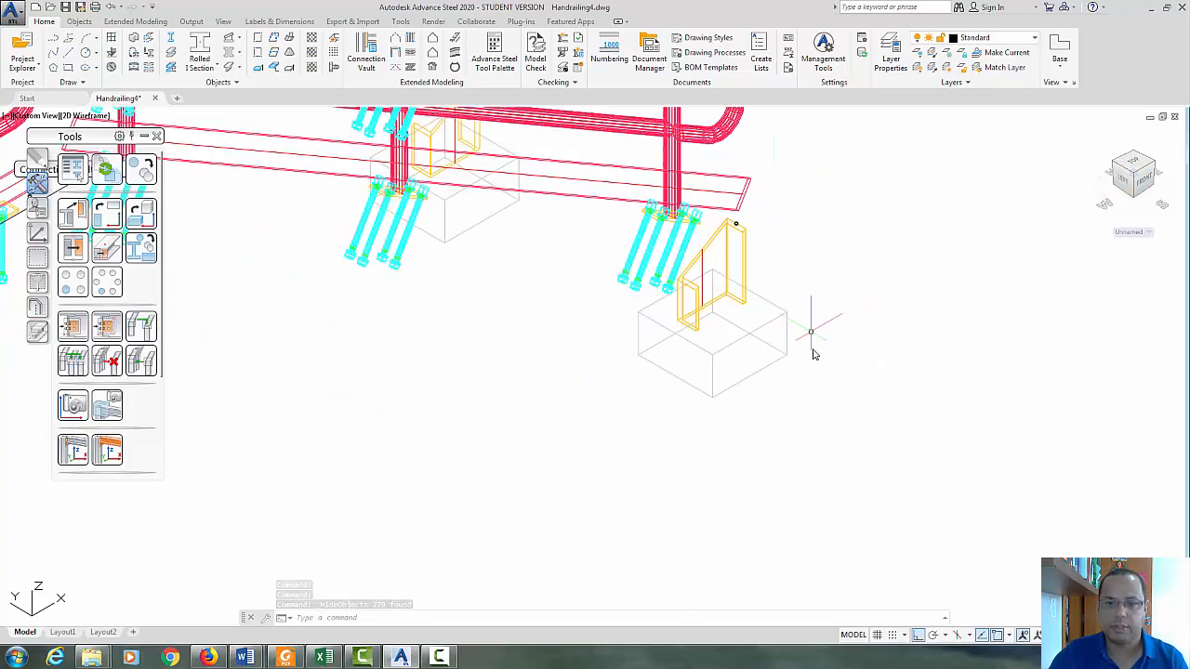
{"action": "left_click", "coordinate": [839, 398]}
{"action": "left_click", "coordinate": [688, 270]}
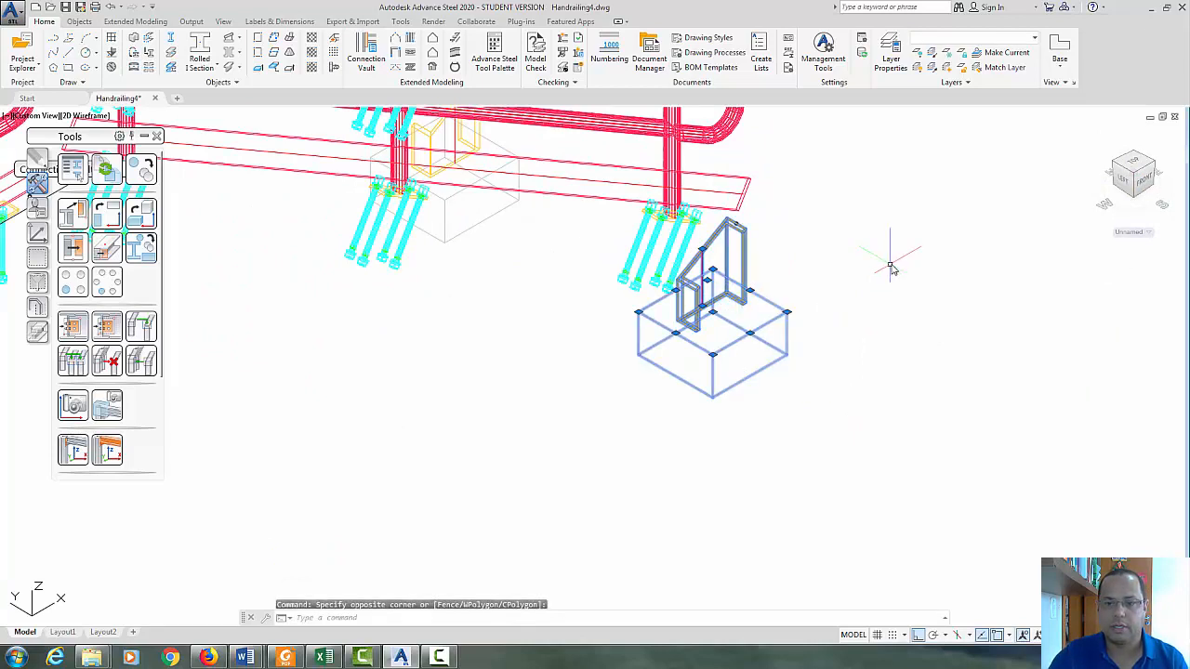
{"action": "right_click", "coordinate": [890, 261]}
{"action": "left_click", "coordinate": [933, 535]}
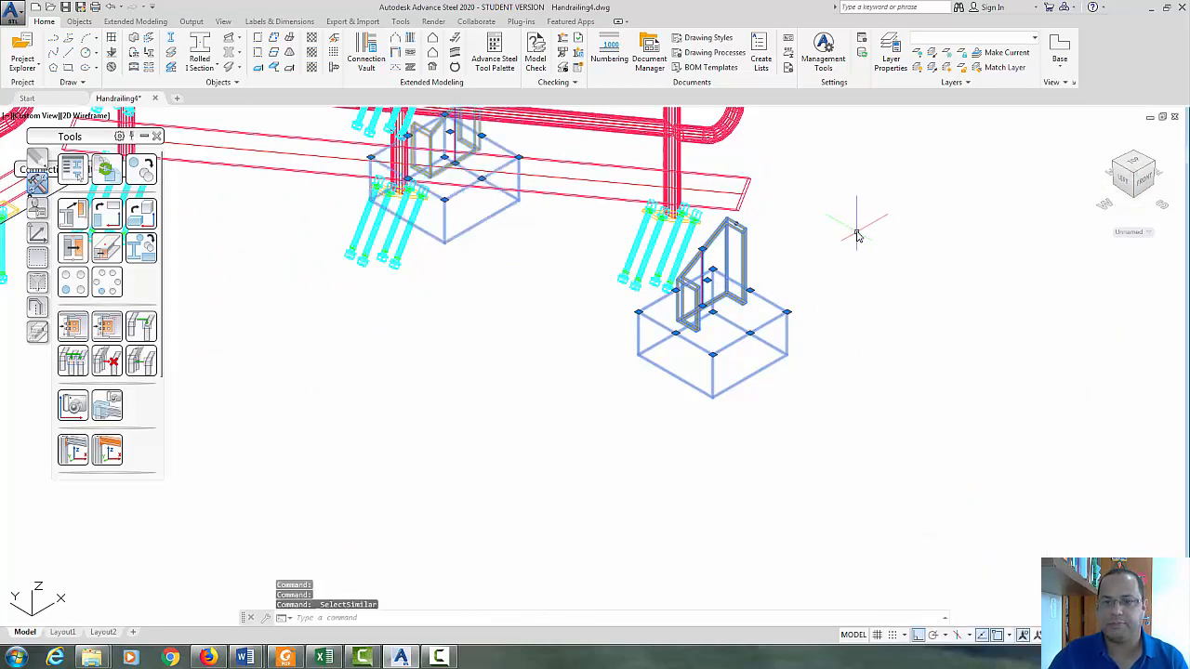
{"action": "right_click", "coordinate": [855, 232]}
{"action": "mouse_move", "coordinate": [936, 295]}
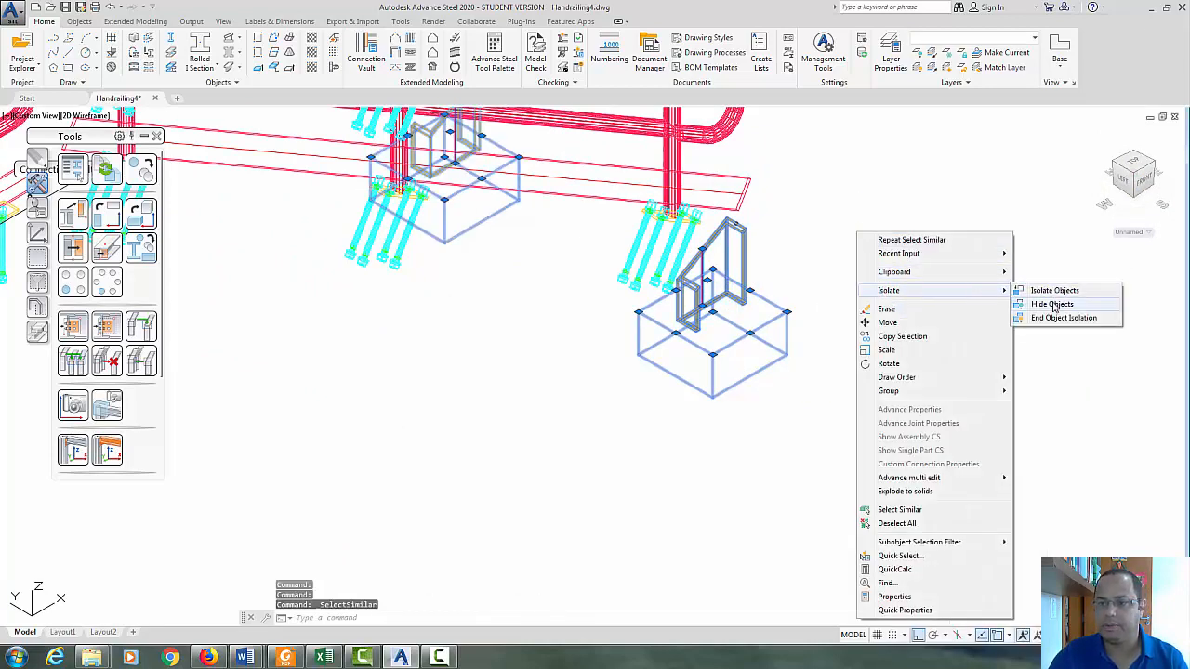
{"action": "left_click", "coordinate": [1055, 306]}
- Start transforming elements and select both inclined handrails of the far flight, including their posts, kick plates, base plates and bolts
{"action": "scroll", "coordinate": [983, 330], "scroll_direction": "down", "scroll_amount": 5}
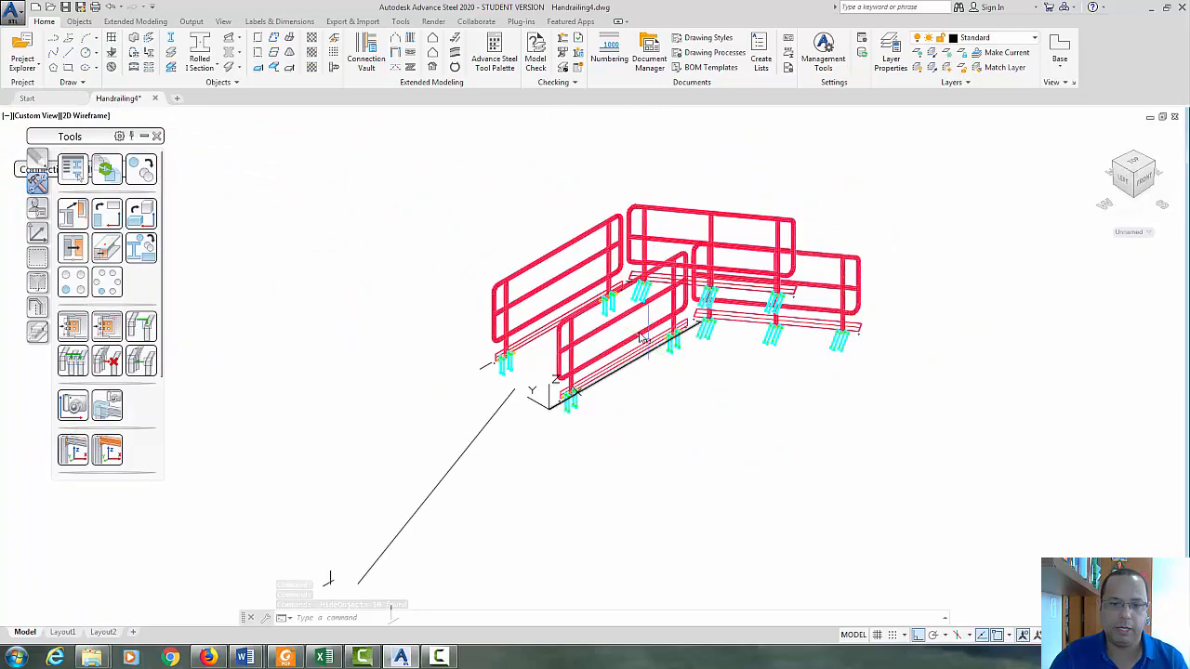
{"action": "left_click", "coordinate": [1145, 180]}
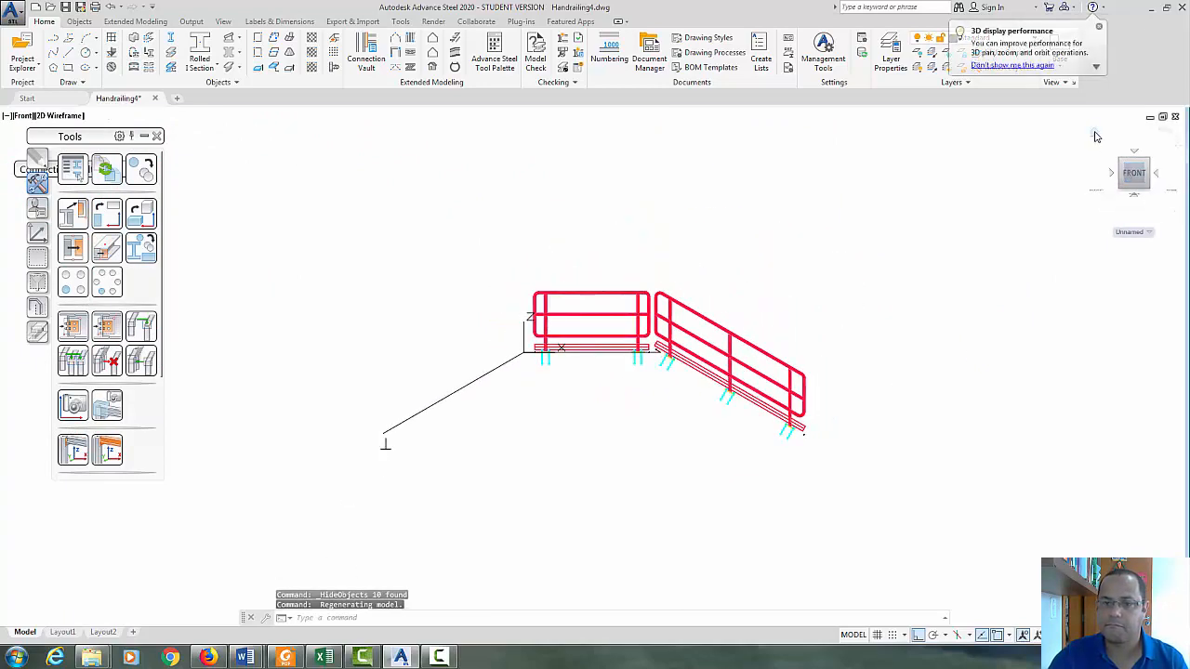
{"action": "left_click", "coordinate": [1095, 136]}
{"action": "left_click", "coordinate": [1134, 164]}
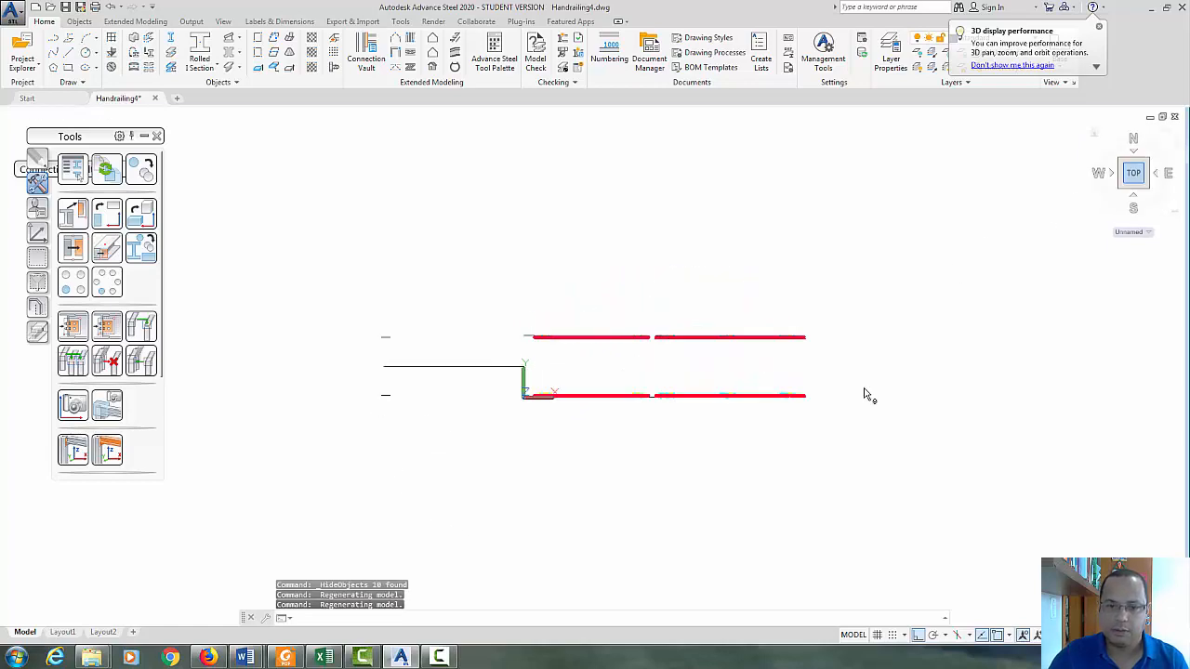
{"action": "scroll", "coordinate": [871, 433], "scroll_direction": "up", "scroll_amount": 4}
{"action": "middle_click_drag", "start_coordinate": [791, 372], "coordinate": [944, 318]}
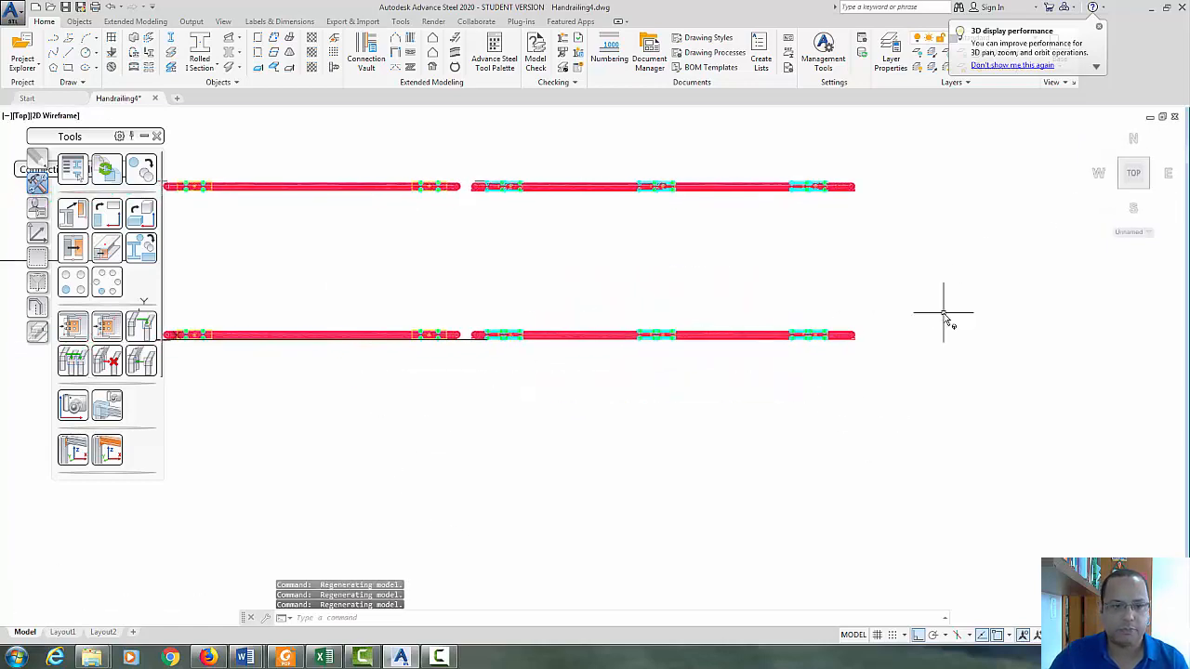
{"action": "scroll", "coordinate": [557, 383], "scroll_direction": "up", "scroll_amount": 2}
{"action": "middle_click_drag", "start_coordinate": [589, 393], "coordinate": [664, 505]}
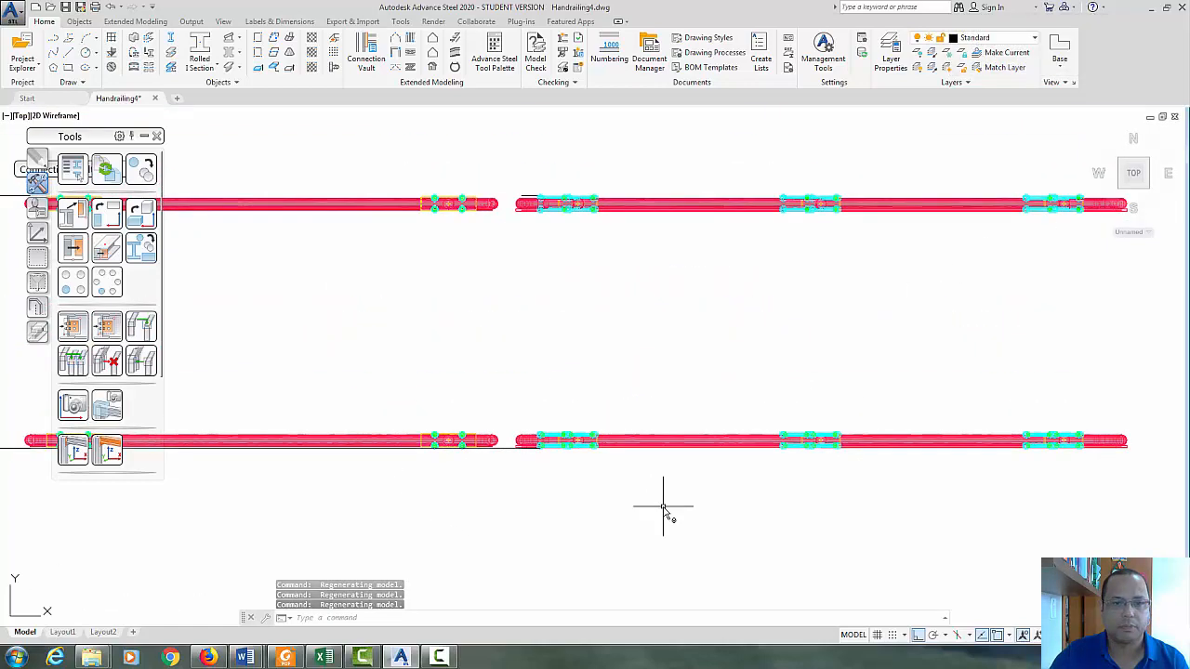
{"action": "middle_click_drag", "start_coordinate": [861, 354], "coordinate": [771, 295]}
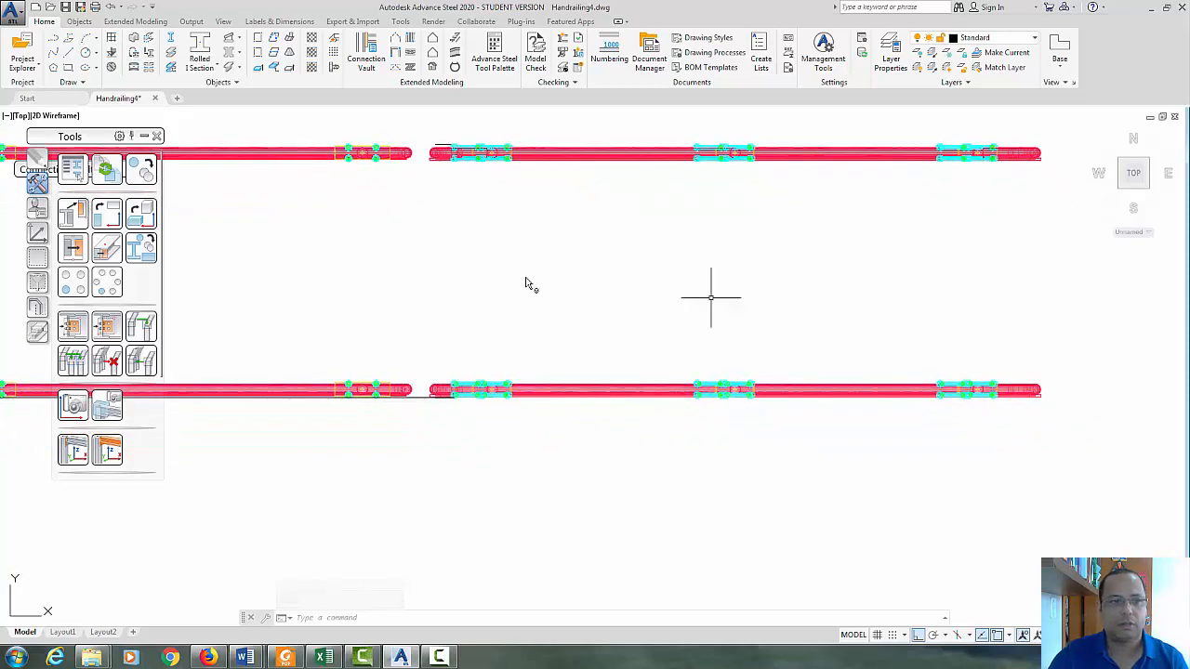
{"action": "left_click", "coordinate": [140, 210]}
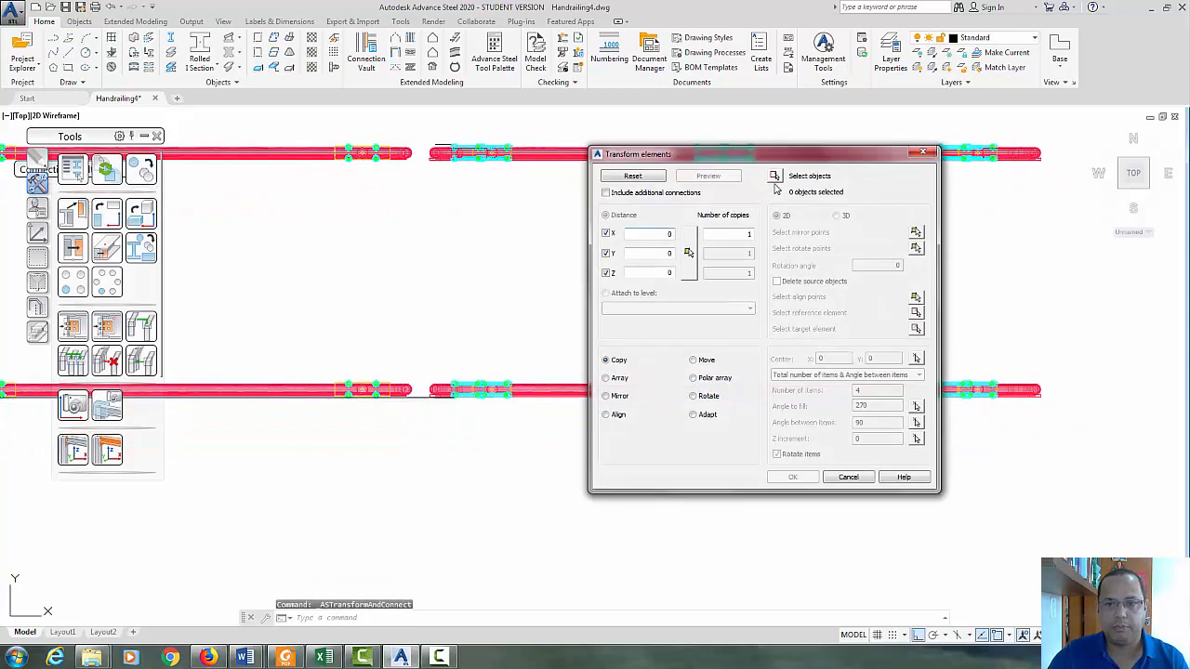
{"action": "left_click", "coordinate": [775, 176]}
{"action": "left_click", "coordinate": [1093, 432]}
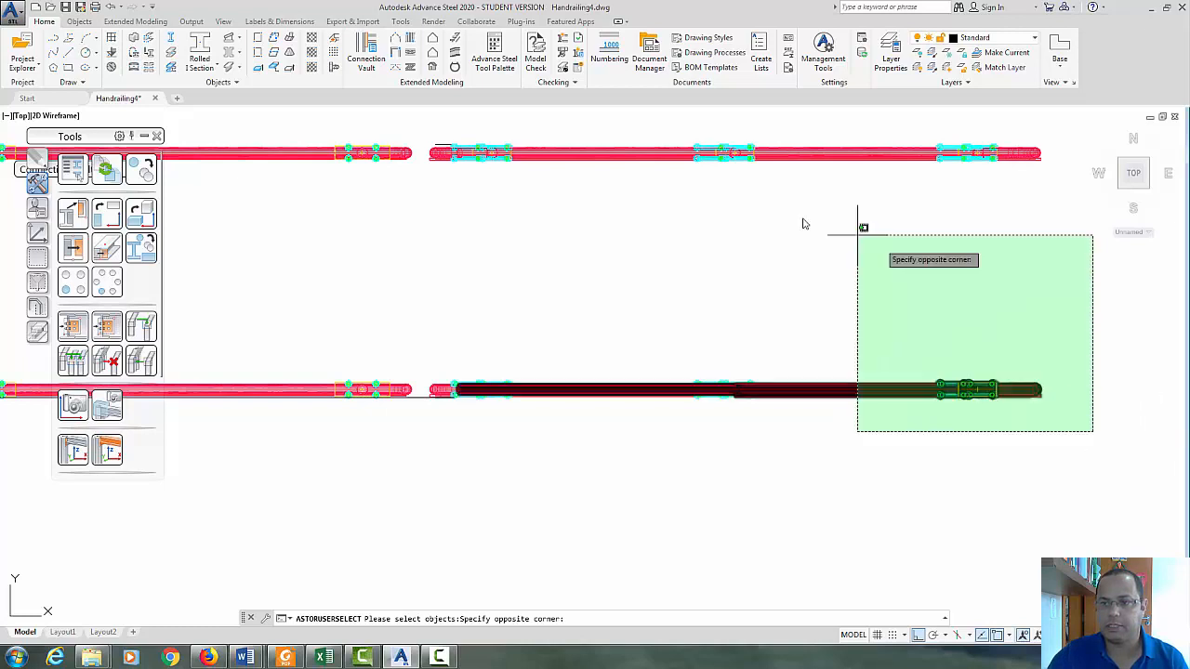
{"action": "left_click", "coordinate": [427, 133]}
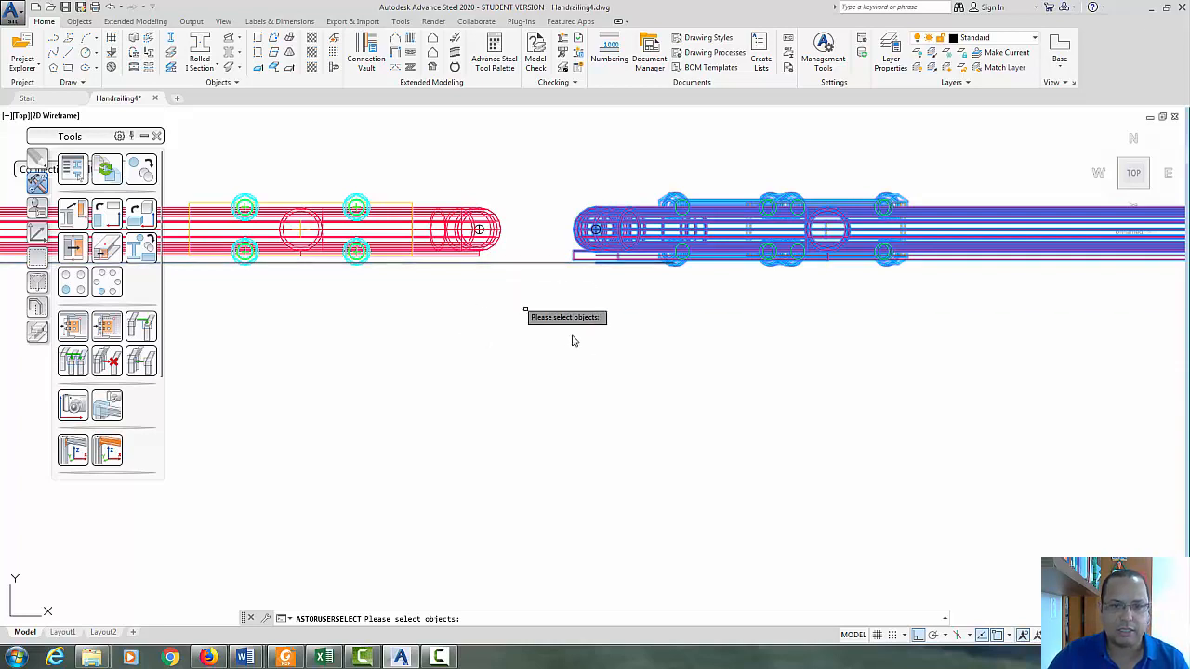
{"action": "scroll", "coordinate": [626, 372], "scroll_direction": "down", "scroll_amount": 6}
{"action": "scroll", "coordinate": [665, 409], "scroll_direction": "down", "scroll_amount": 4}
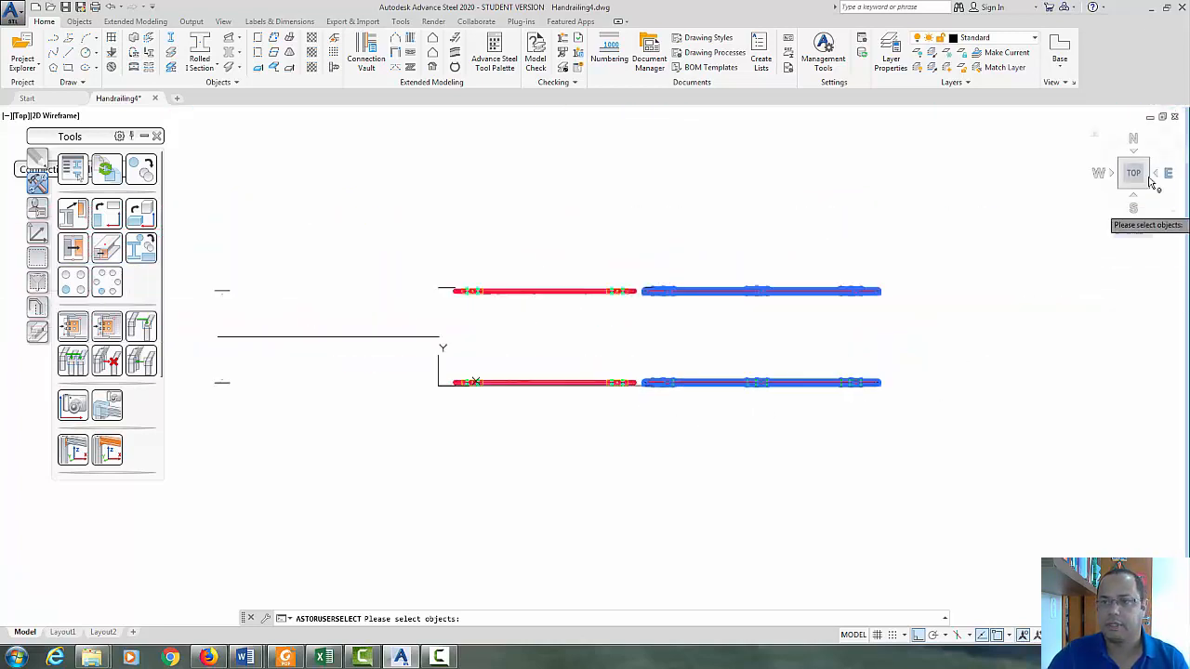
{"action": "left_click", "coordinate": [1097, 138]}
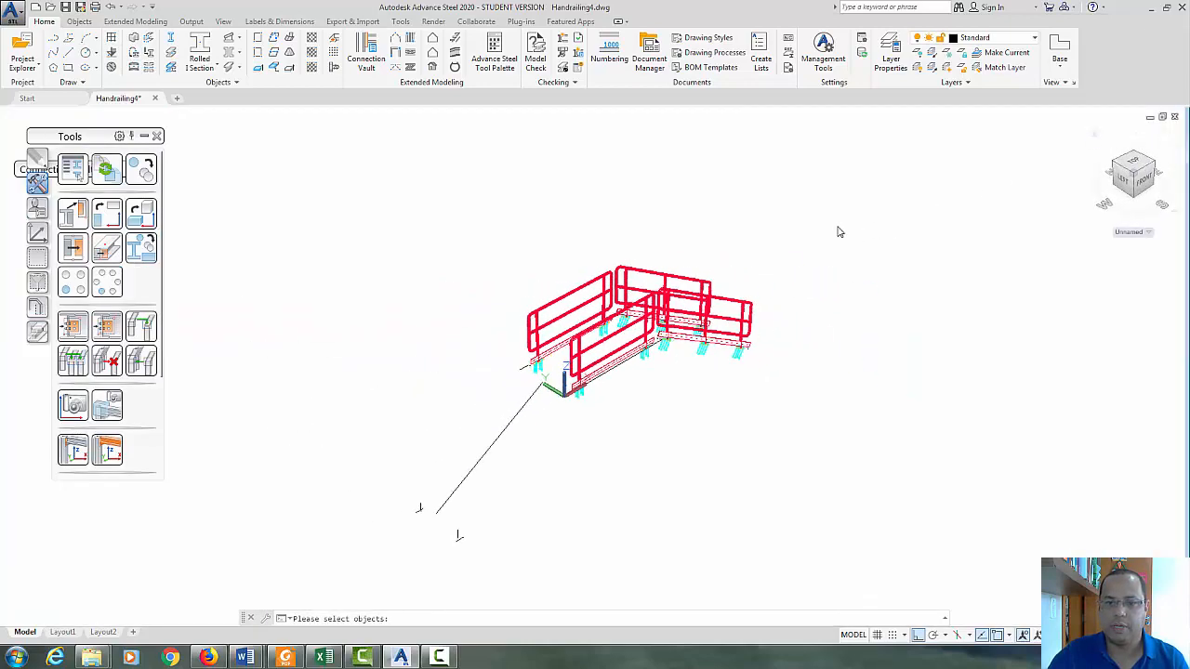
{"action": "key", "text": "Return"}
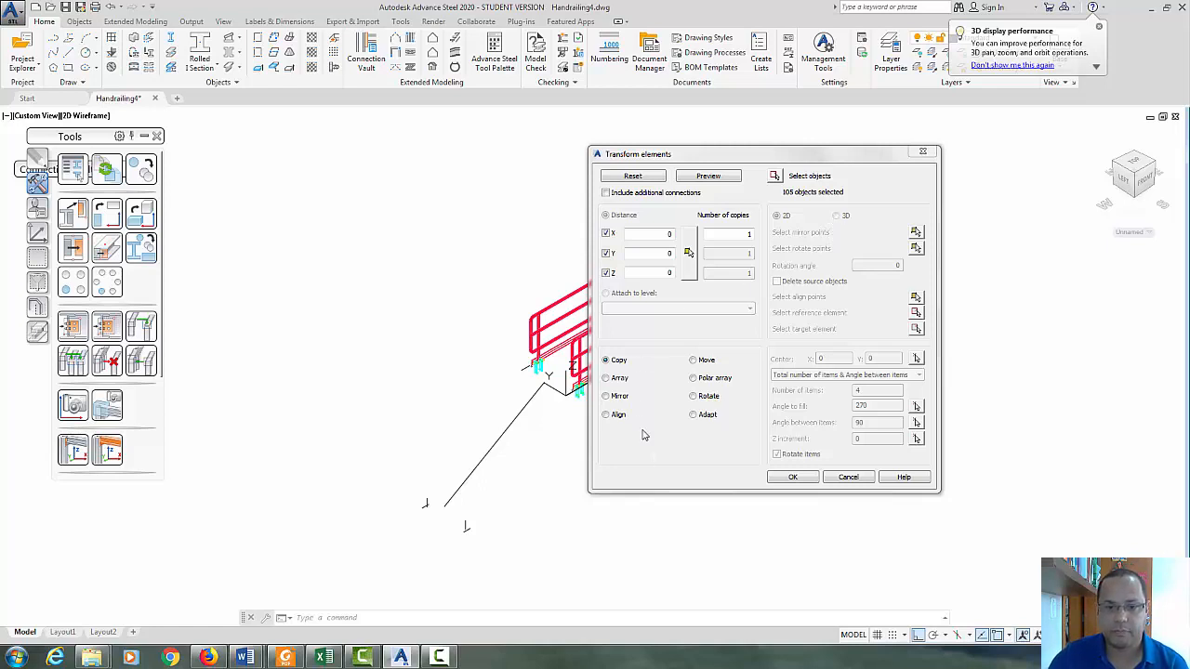
- Set the transformation to a mirror about a line from the landing-edge line's midpoint, perpendicular to that edge, and preview it
{"action": "left_click", "coordinate": [614, 396]}
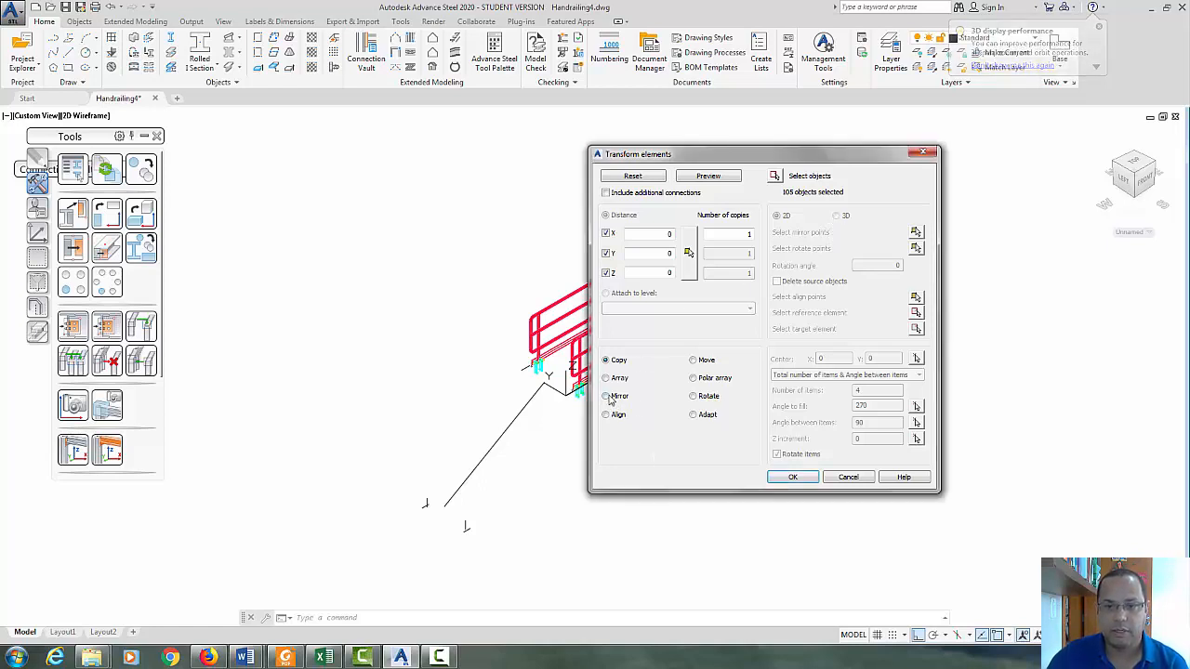
{"action": "left_click", "coordinate": [917, 234]}
{"action": "scroll", "coordinate": [640, 398], "scroll_direction": "up", "scroll_amount": 5}
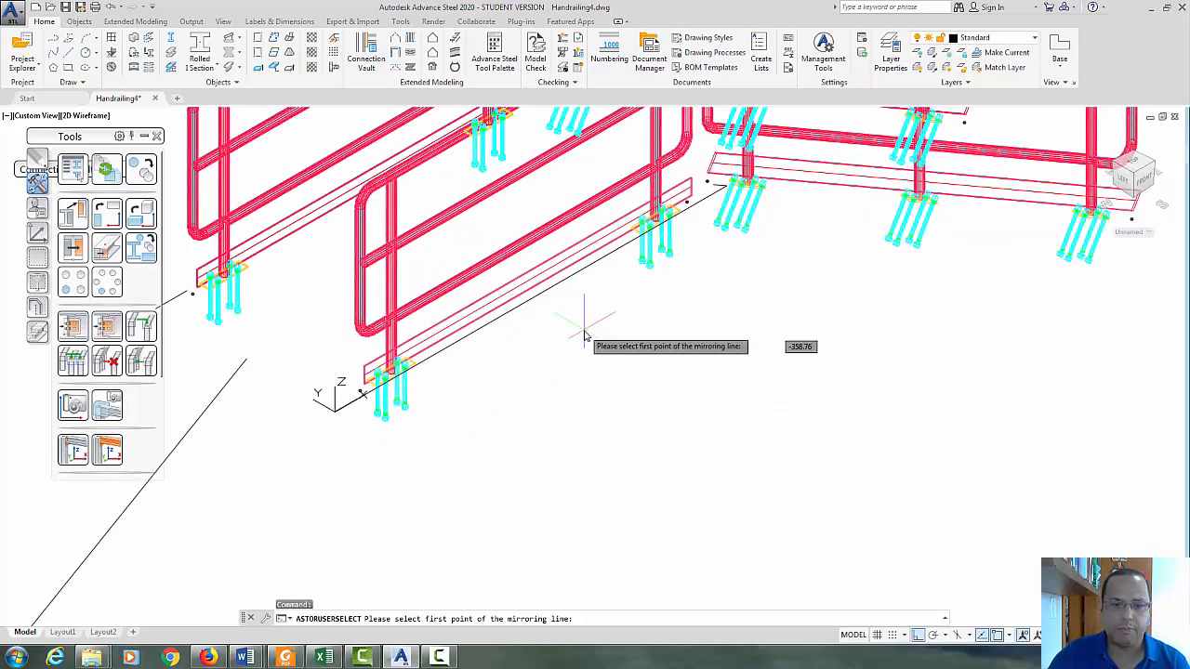
{"action": "right_click", "coordinate": [605, 300], "text": "shift"}
{"action": "left_click", "coordinate": [640, 383]}
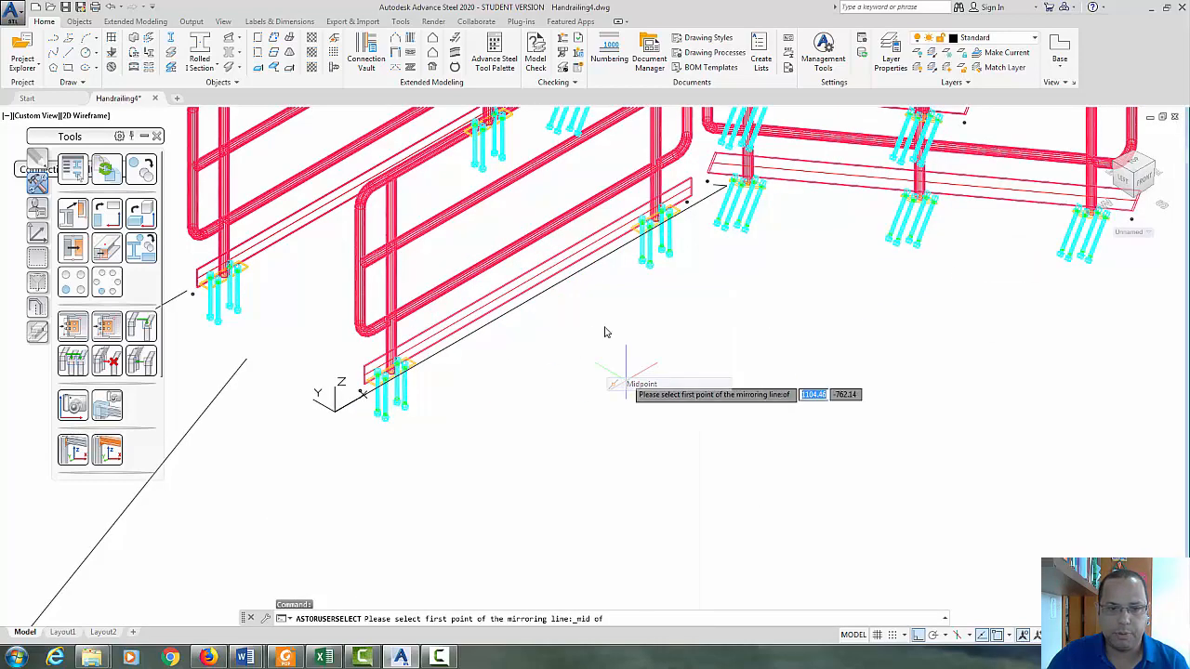
{"action": "left_click", "coordinate": [530, 285]}
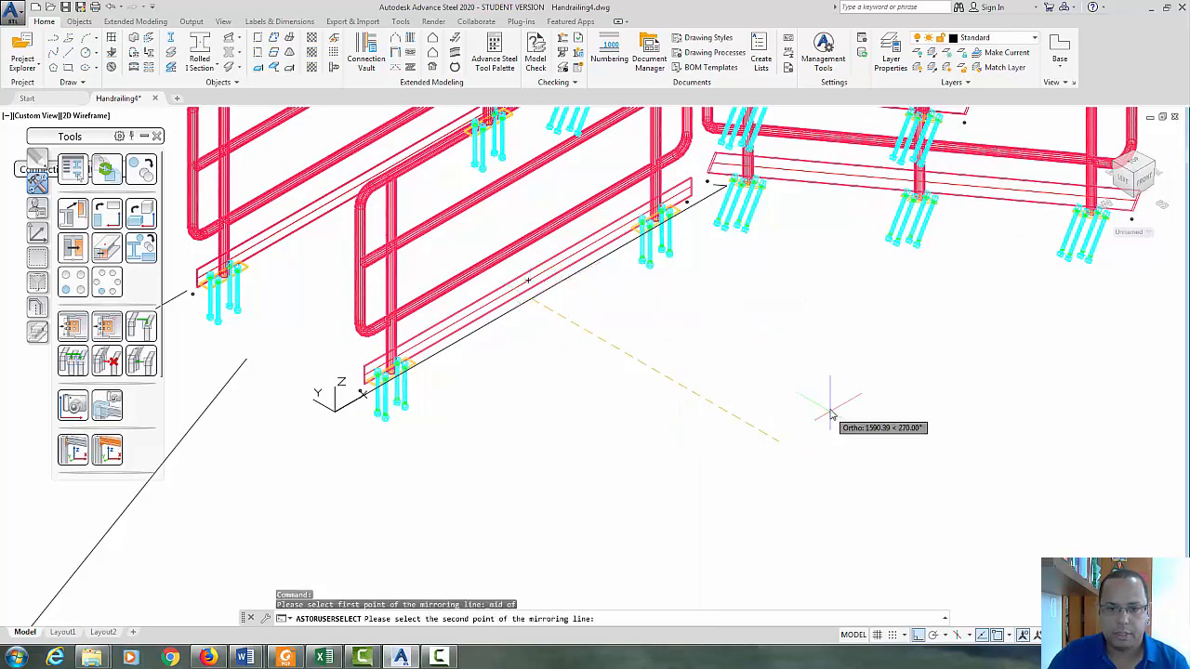
{"action": "left_click", "coordinate": [832, 443]}
{"action": "left_click", "coordinate": [729, 178]}
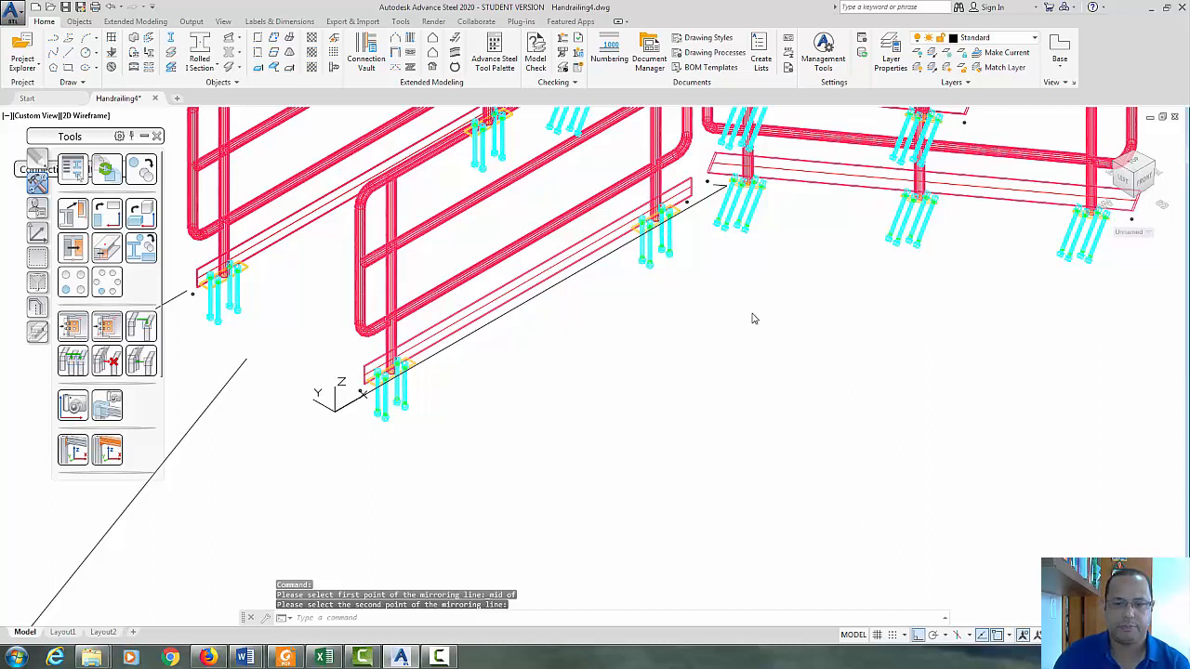
- Check the previewed mirrored handrails along the near flight and accept the mirror
{"action": "left_click", "coordinate": [525, 291]}
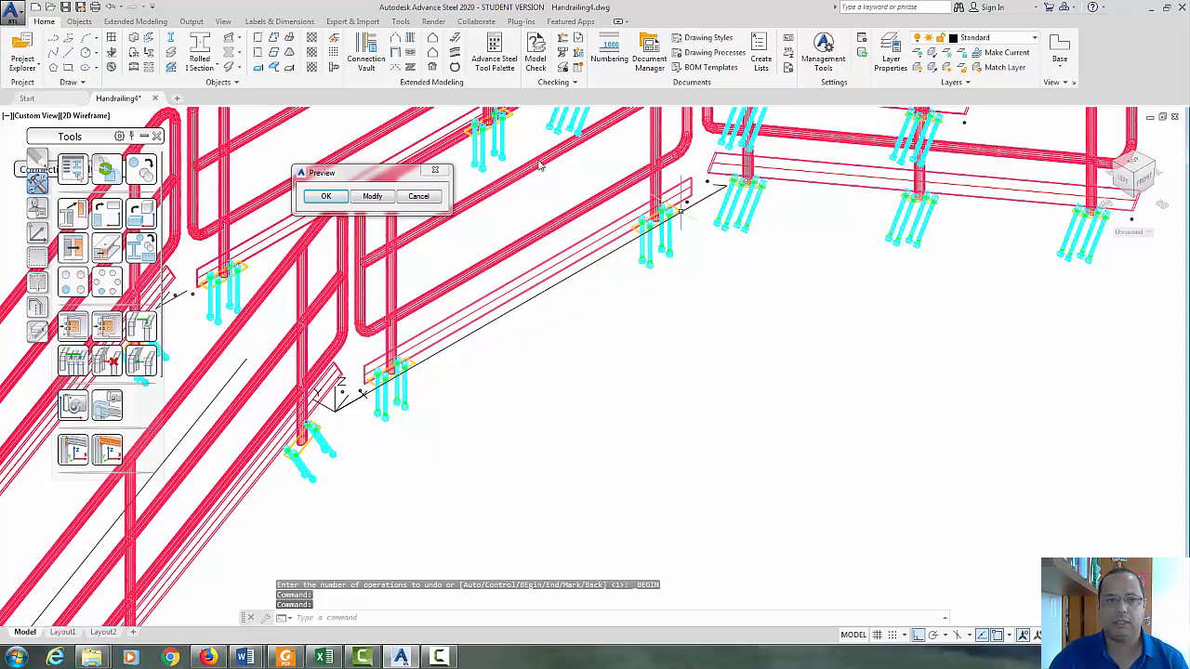
{"action": "left_click", "coordinate": [800, 356]}
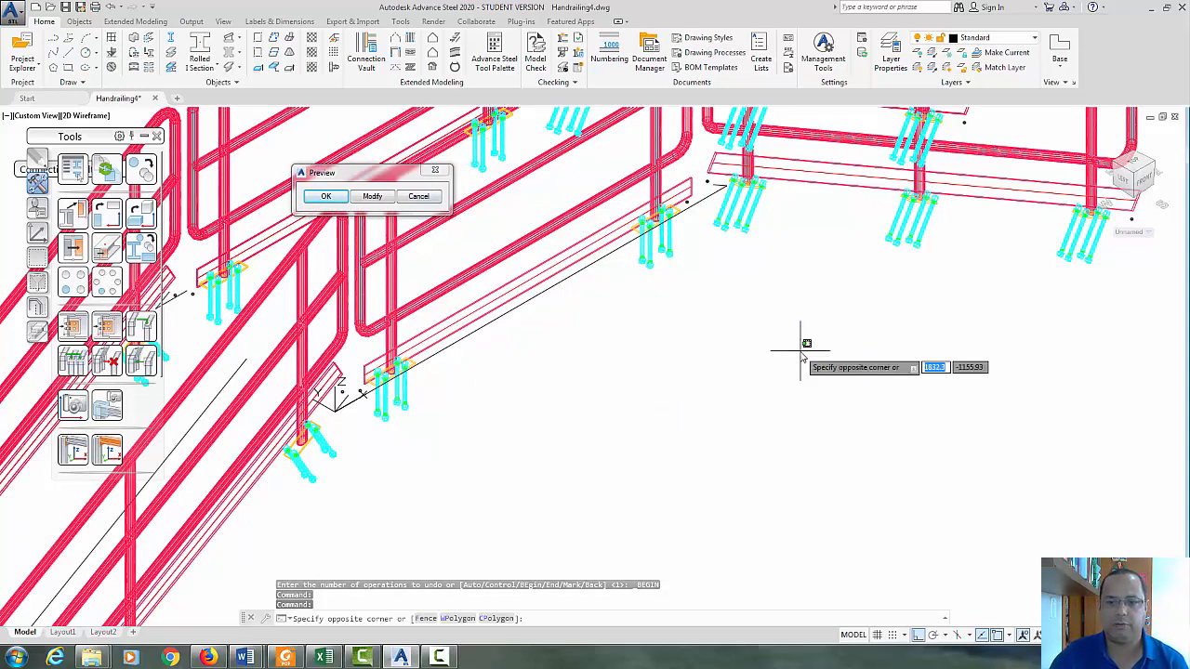
{"action": "scroll", "coordinate": [801, 350], "scroll_direction": "down", "scroll_amount": 5}
{"action": "middle_click_drag", "start_coordinate": [783, 369], "coordinate": [806, 292]}
{"action": "scroll", "coordinate": [804, 277], "scroll_direction": "up", "scroll_amount": 2}
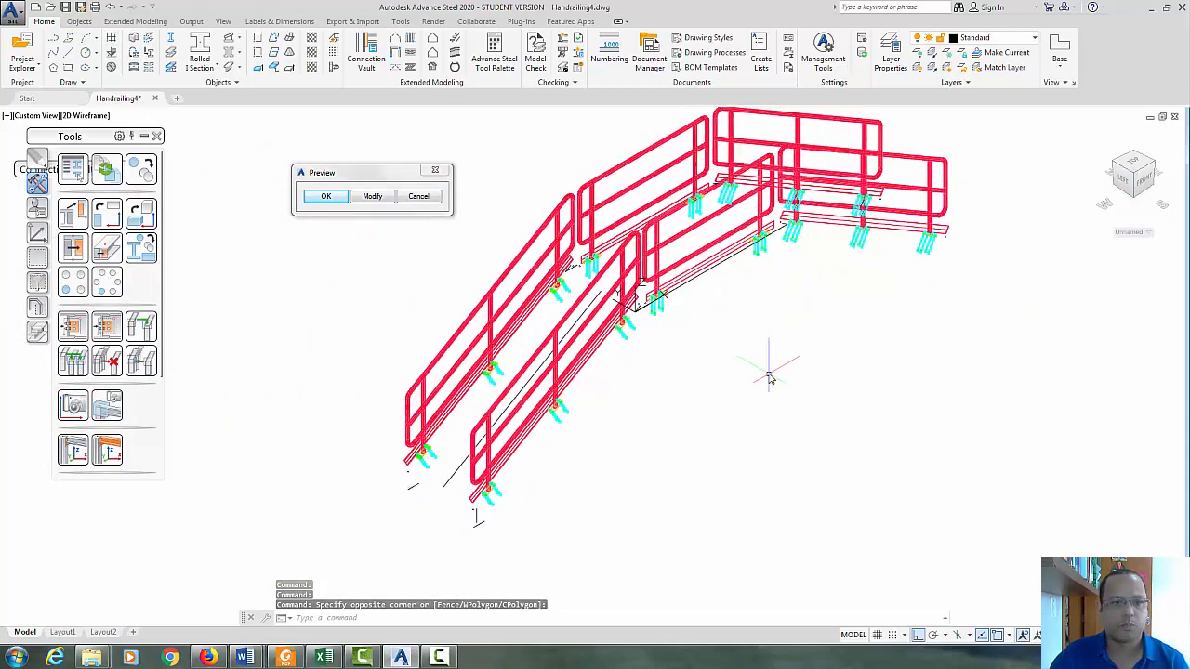
{"action": "left_click", "coordinate": [326, 196]}
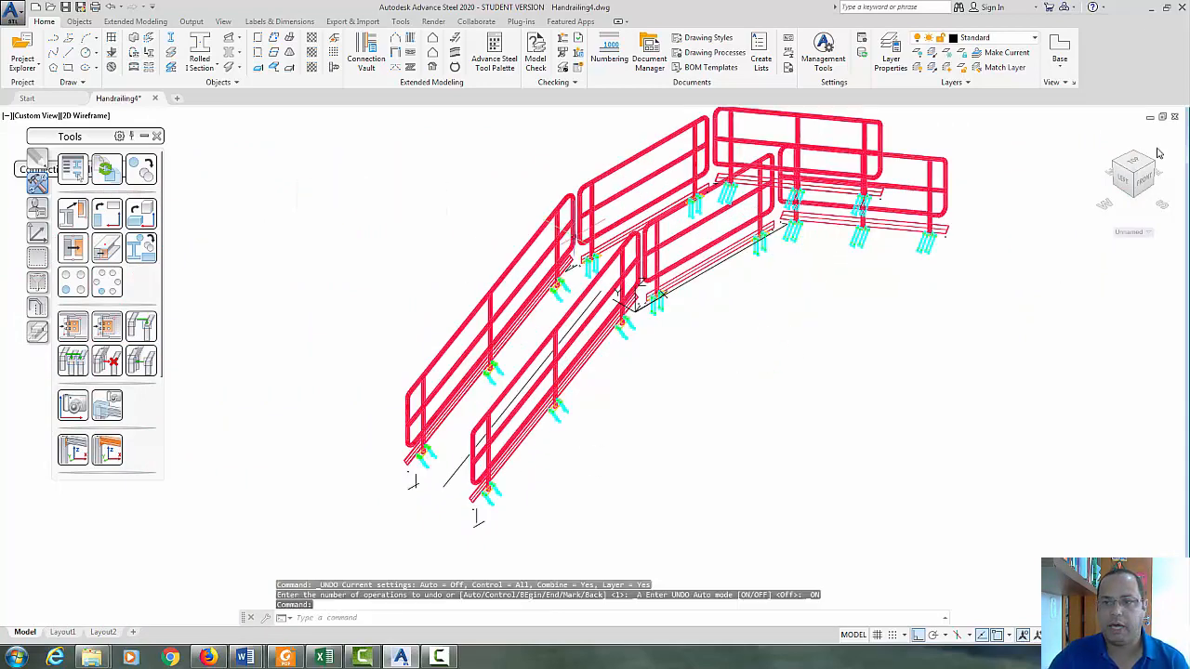
- End the object isolation to show all the hidden stair parts again
{"action": "right_click", "coordinate": [849, 340]}
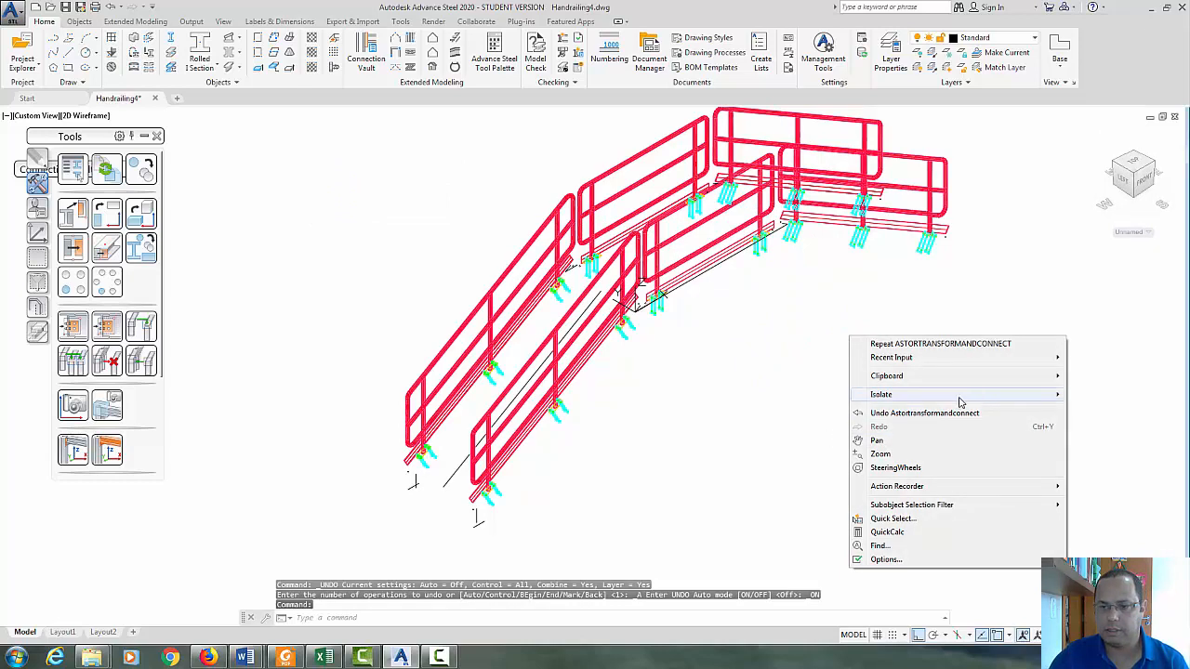
{"action": "mouse_move", "coordinate": [967, 398]}
{"action": "left_click", "coordinate": [1132, 423]}
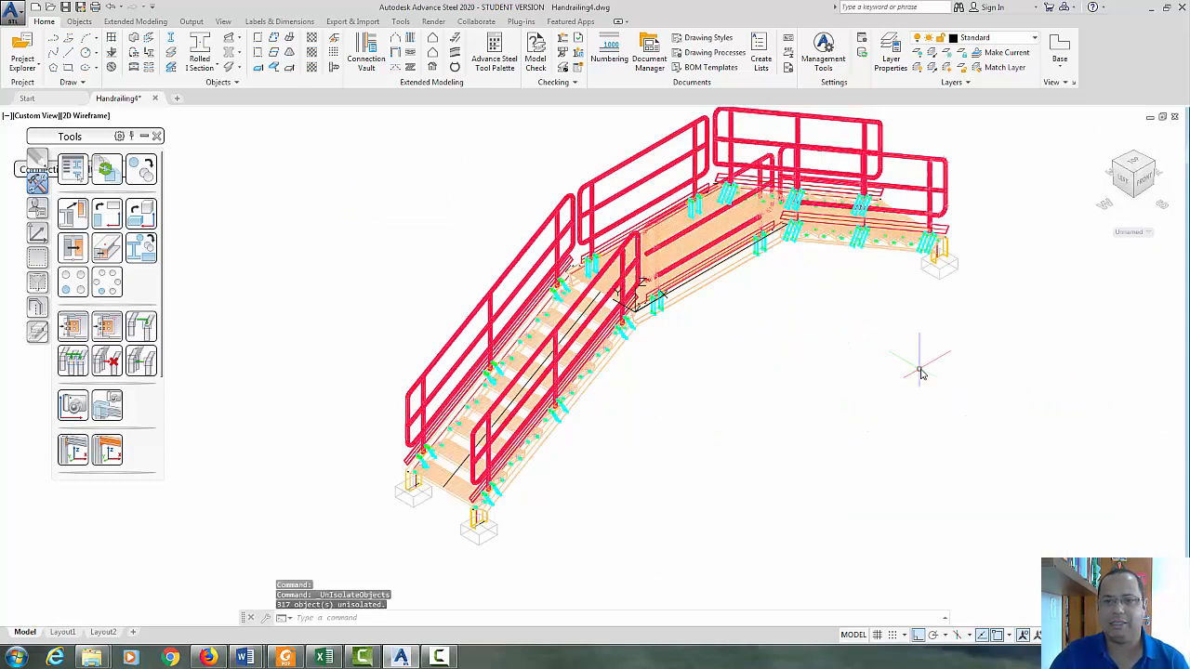
- Delete the construction line along the near edge of the landing
{"action": "scroll", "coordinate": [632, 330], "scroll_direction": "up", "scroll_amount": 6}
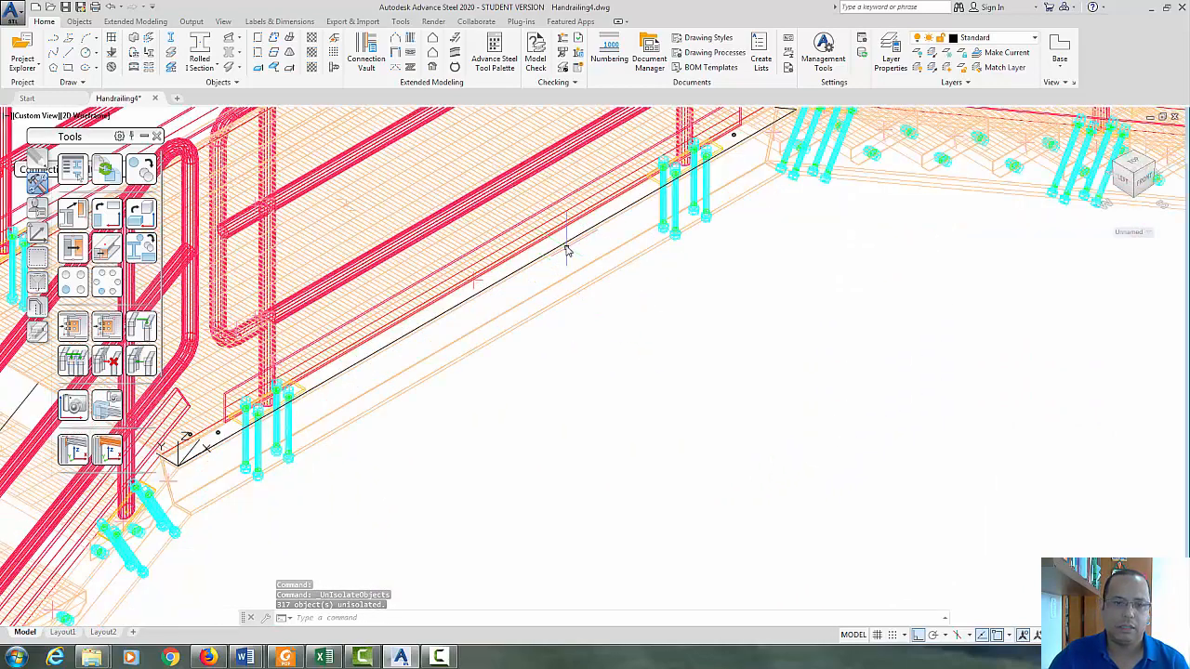
{"action": "left_click", "coordinate": [566, 249]}
{"action": "key", "text": "Delete"}
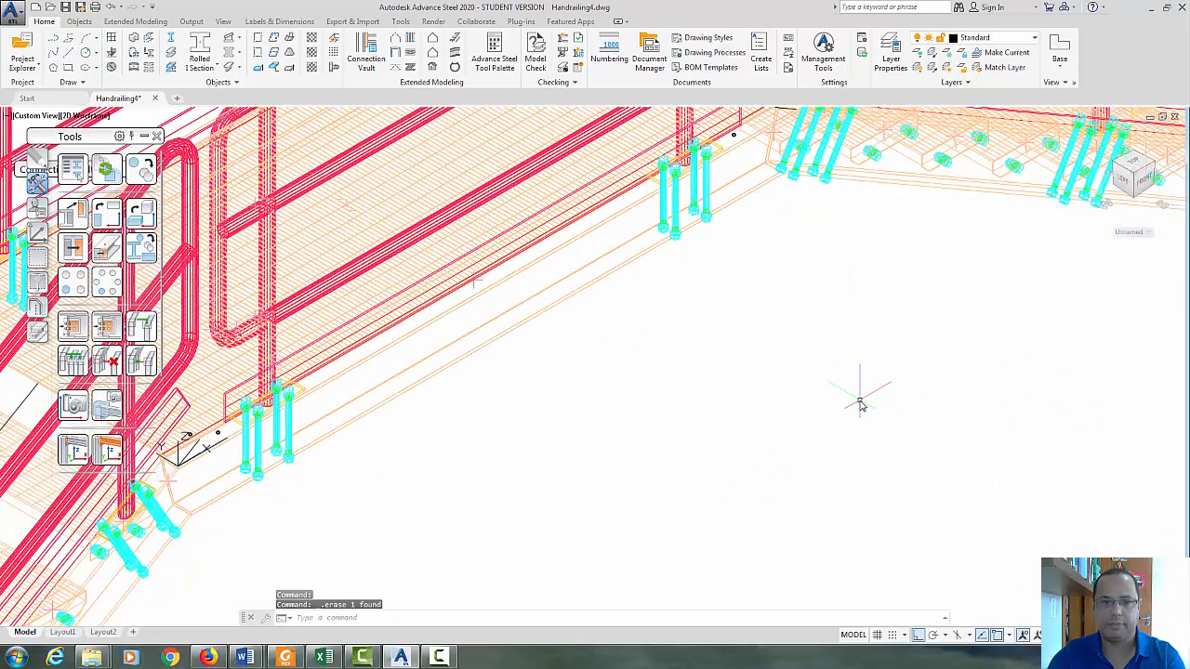
{"action": "scroll", "coordinate": [860, 400], "scroll_direction": "down", "scroll_amount": 5}
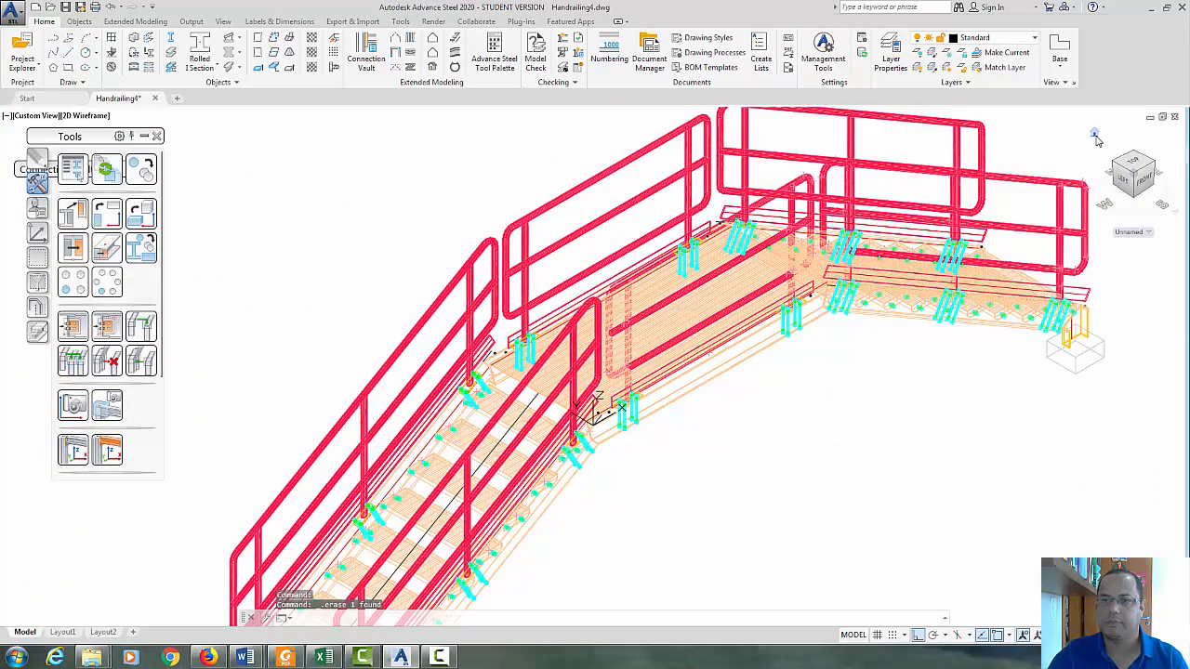
- View the stair from the front, reset the UCS to World, and return to the home 3D view
{"action": "left_click", "coordinate": [1095, 135]}
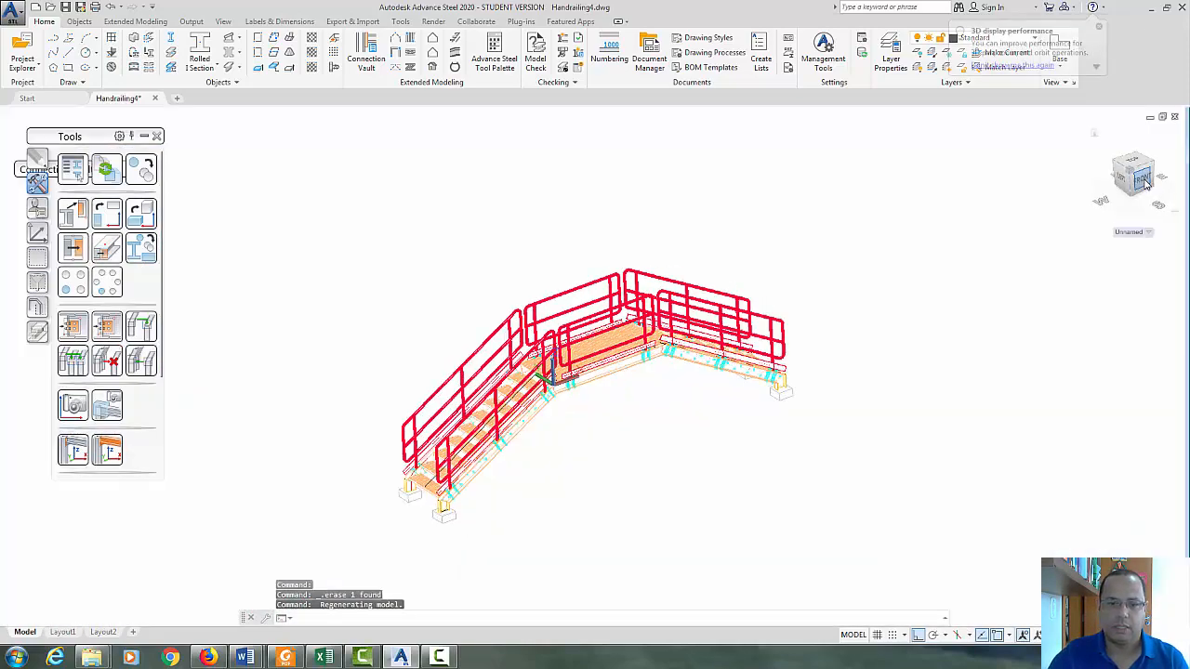
{"action": "left_click", "coordinate": [1143, 181]}
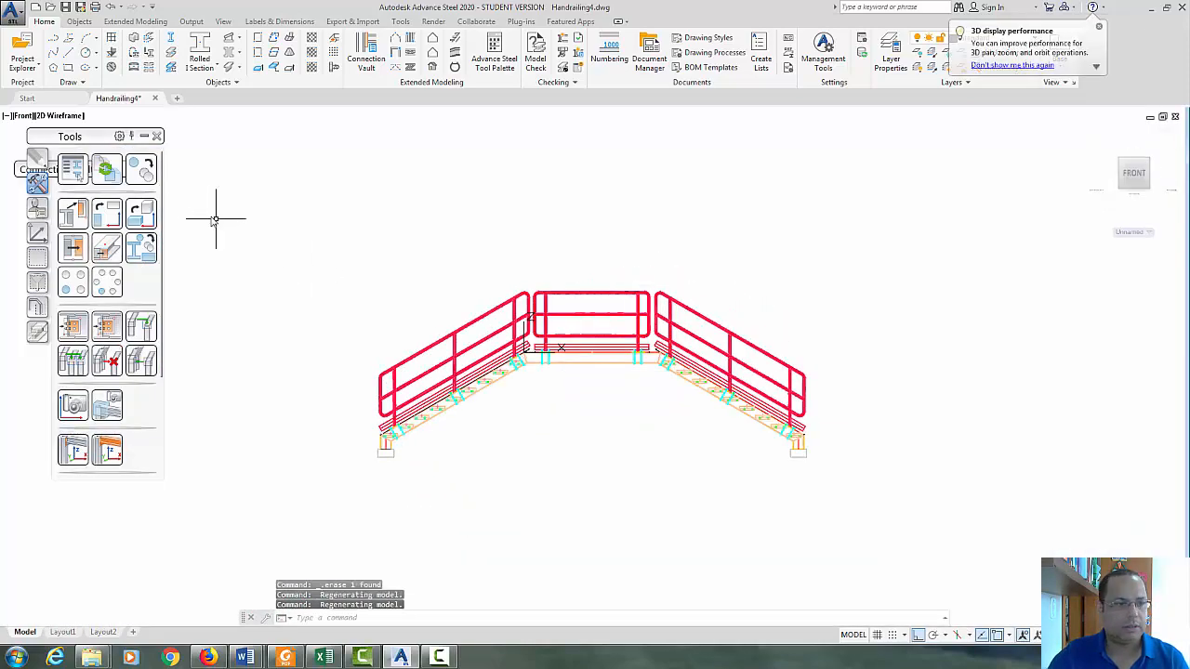
{"action": "left_click", "coordinate": [38, 232]}
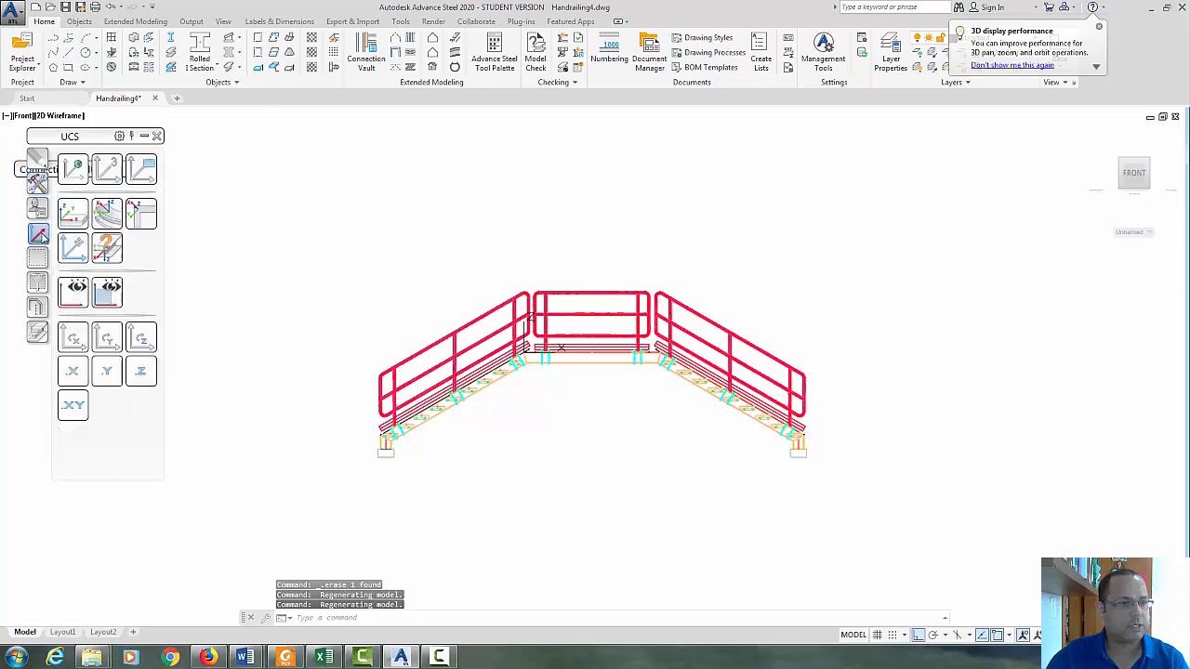
{"action": "left_click", "coordinate": [73, 169]}
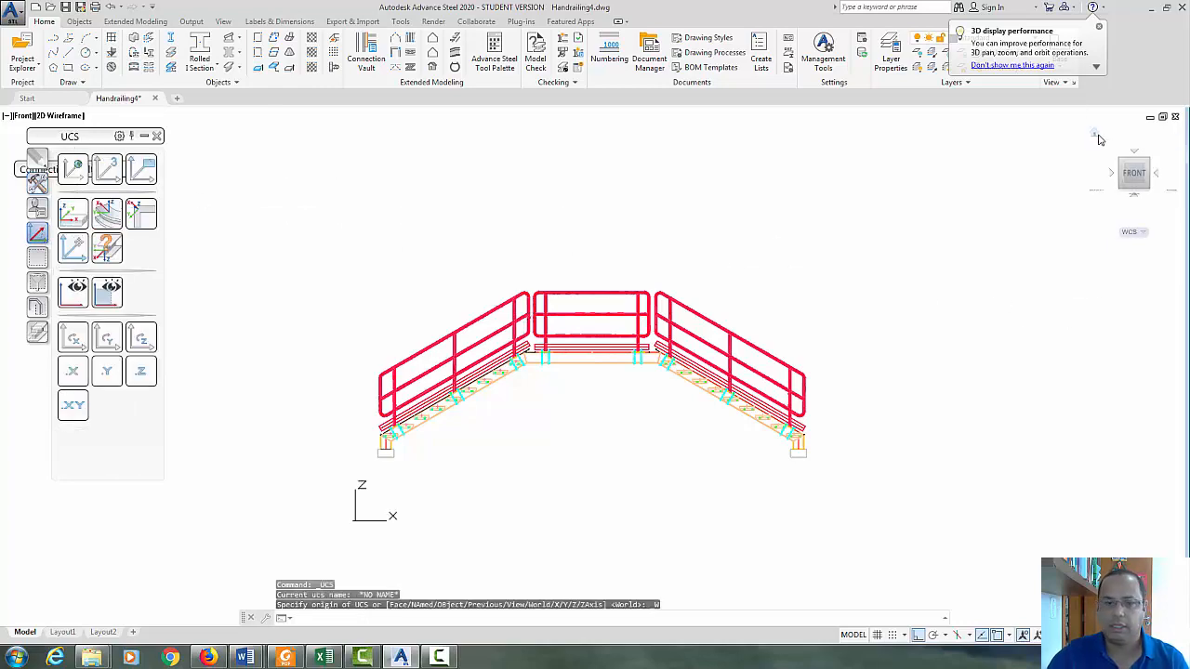
{"action": "left_click", "coordinate": [1097, 135]}
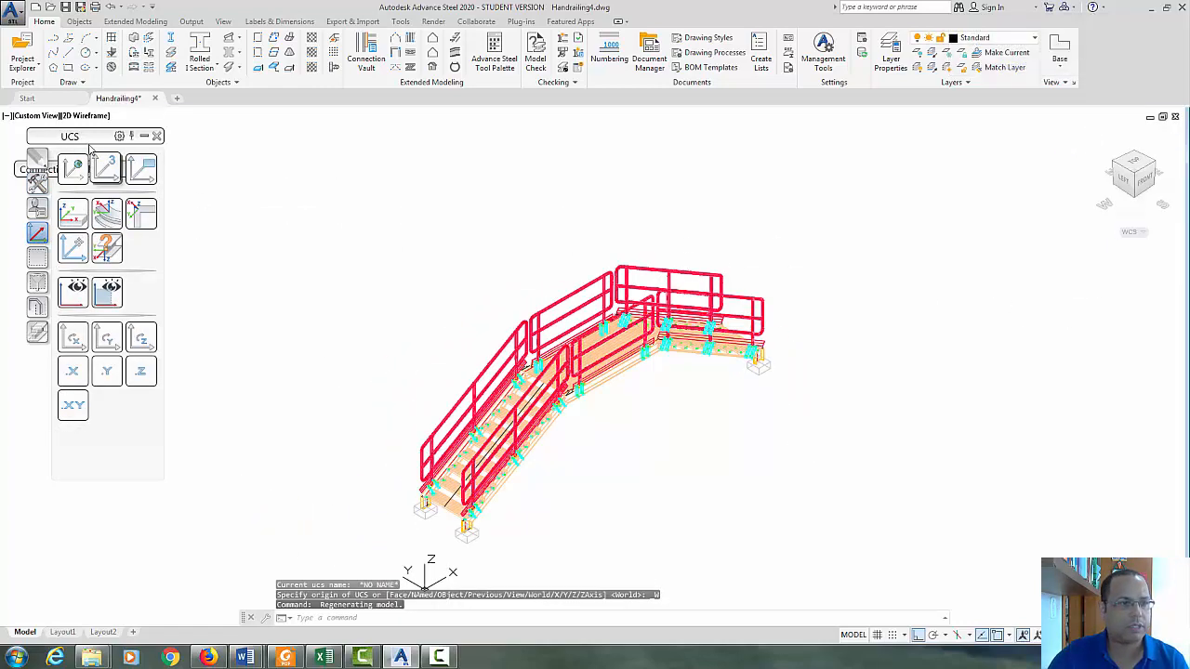
- Try the Conceptual visual style, settle on Realistic, and inspect the handrails around the landing
{"action": "left_click", "coordinate": [83, 115]}
{"action": "left_click", "coordinate": [114, 163]}
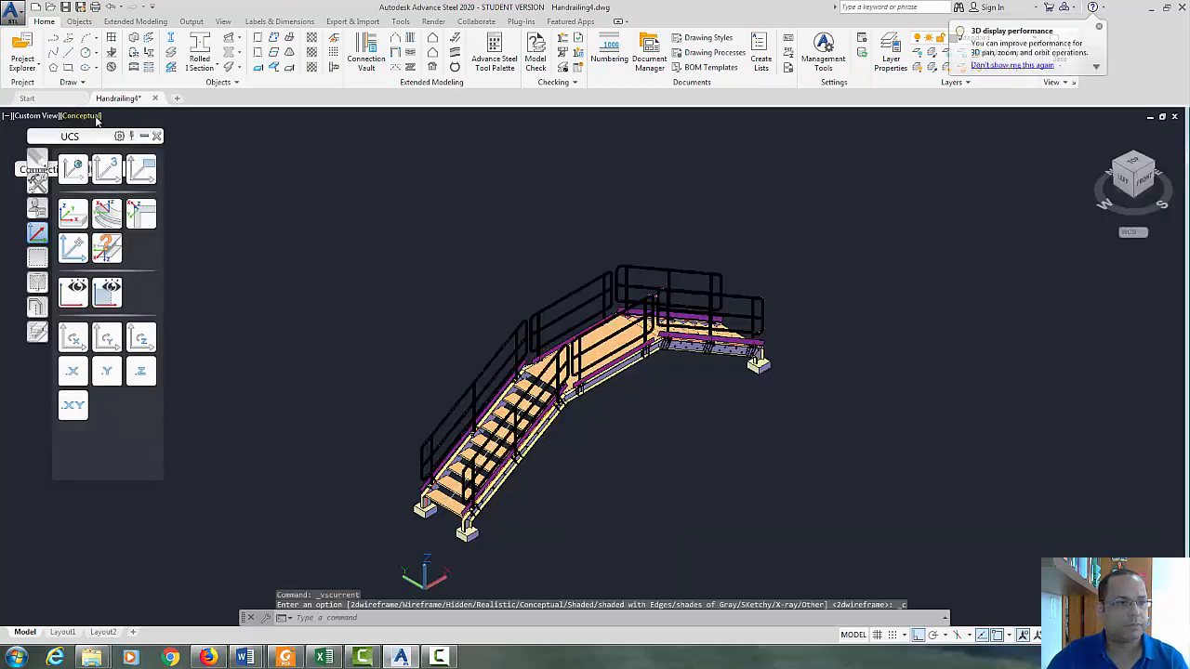
{"action": "left_click", "coordinate": [89, 115]}
{"action": "left_click", "coordinate": [130, 187]}
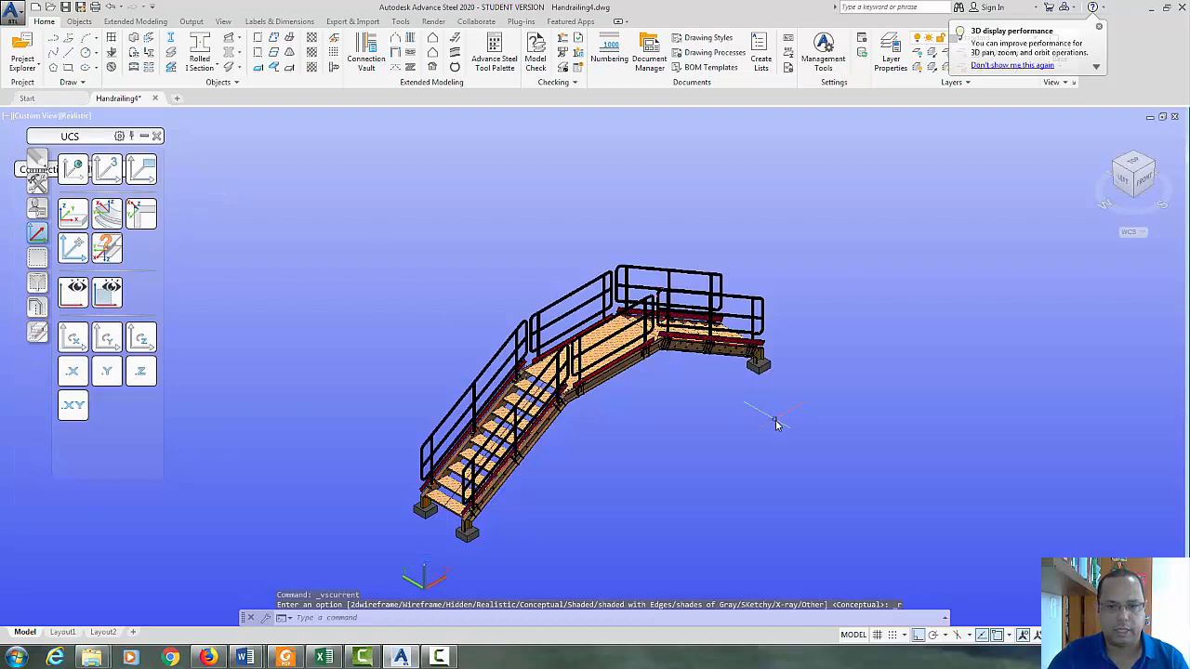
{"action": "middle_click_drag", "start_coordinate": [775, 419], "coordinate": [678, 335]}
{"action": "scroll", "coordinate": [646, 334], "scroll_direction": "up", "scroll_amount": 5}
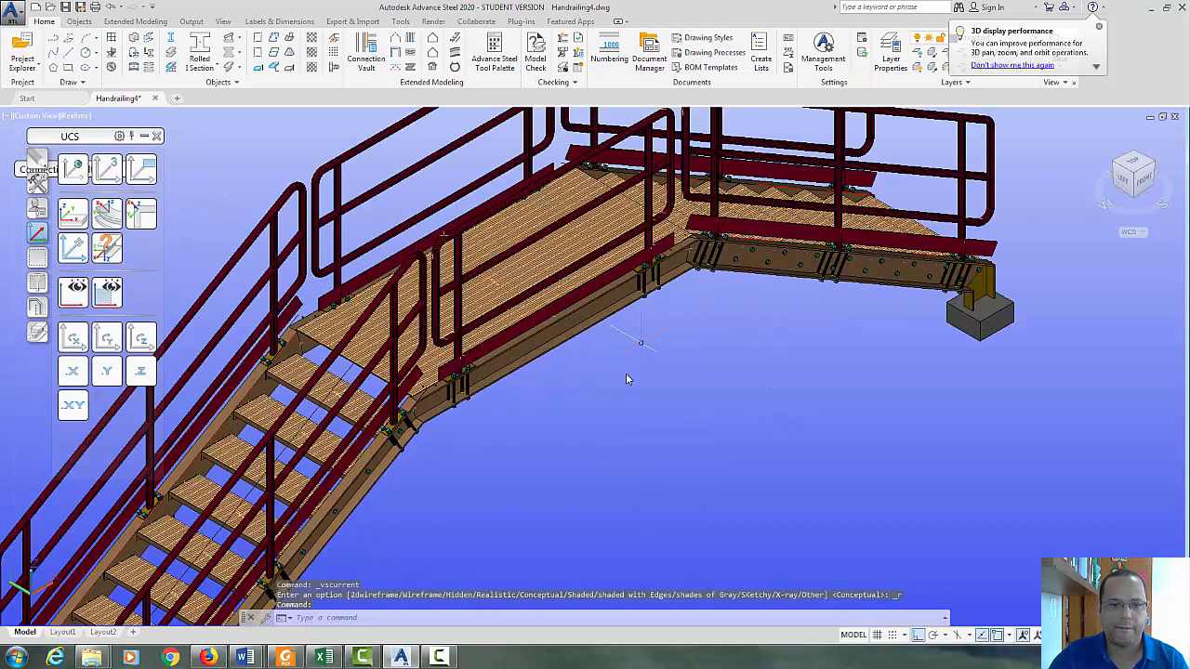
{"action": "scroll", "coordinate": [794, 398], "scroll_direction": "down", "scroll_amount": 2}
{"action": "scroll", "coordinate": [794, 398], "scroll_direction": "down", "scroll_amount": 3}
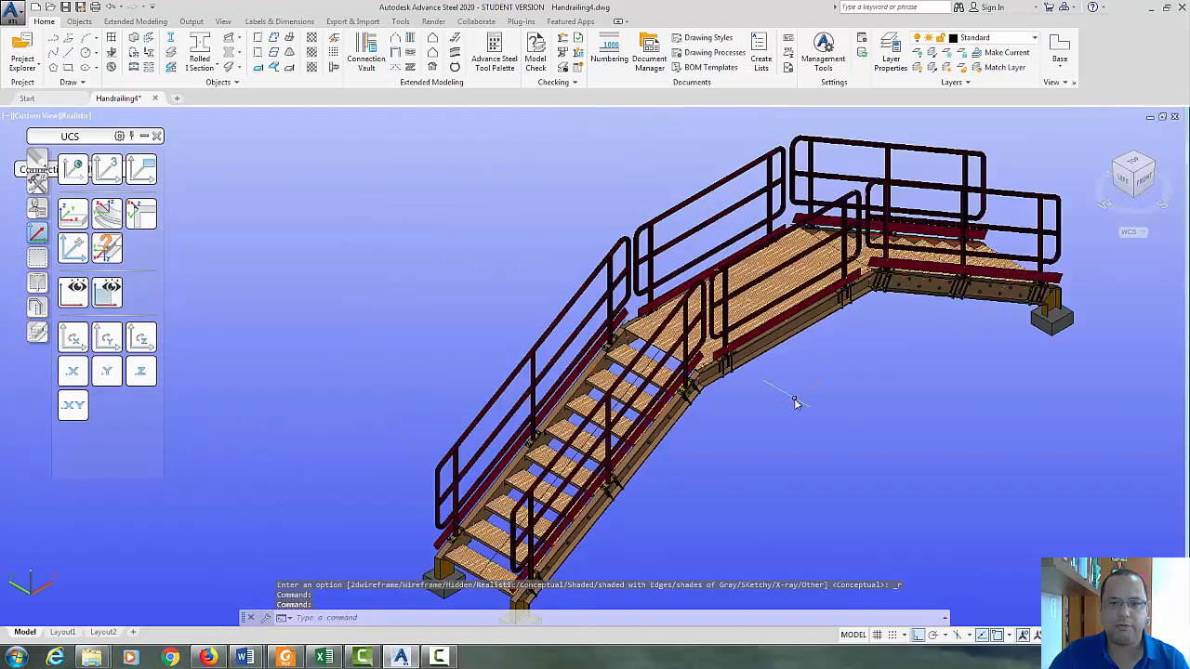
- Delete the construction line running up the middle of the stair flight using the left view, and return to the home 3D view
{"action": "left_click", "coordinate": [1122, 186]}
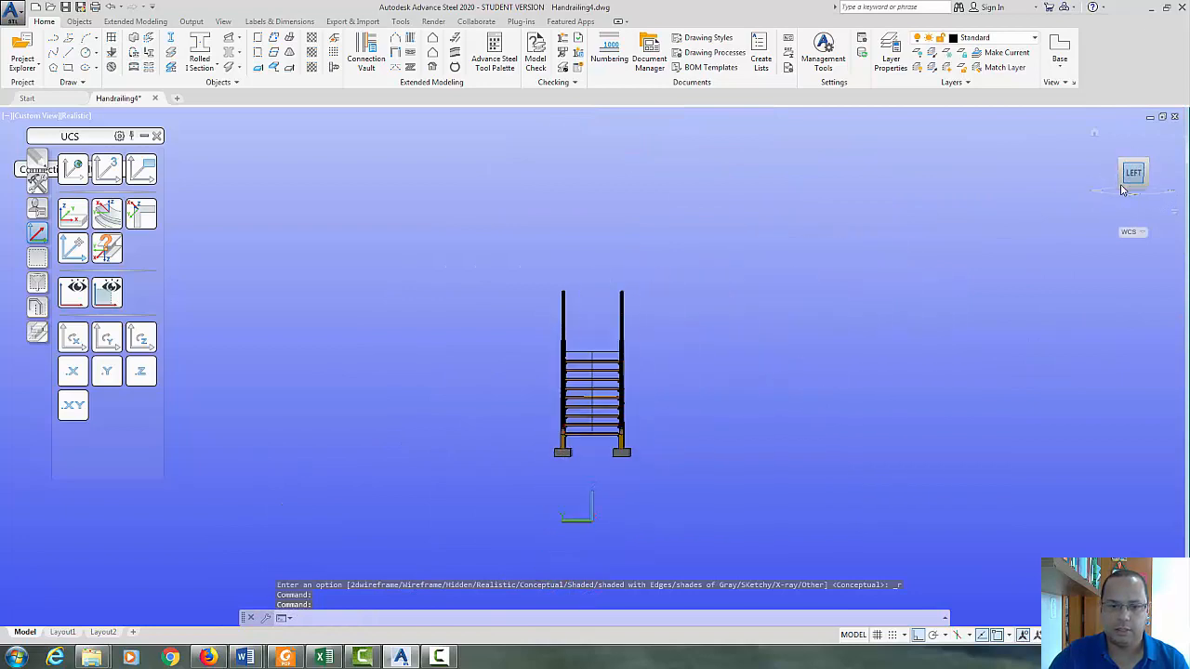
{"action": "scroll", "coordinate": [595, 367], "scroll_direction": "up", "scroll_amount": 6}
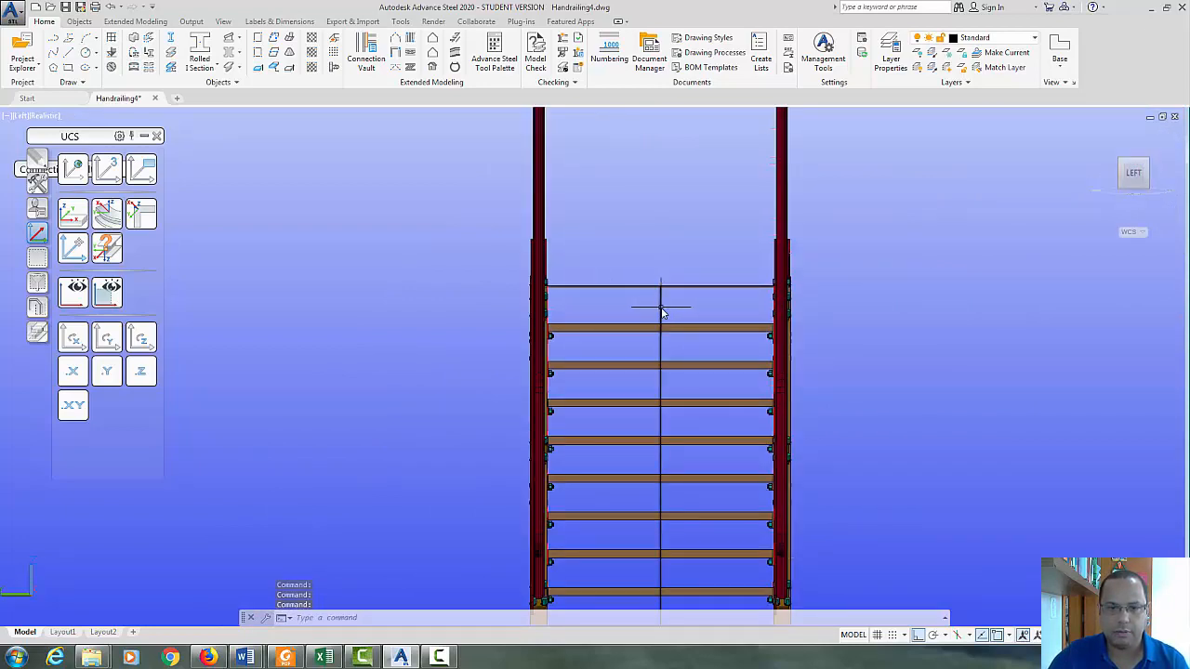
{"action": "left_click", "coordinate": [659, 307]}
{"action": "key", "text": "Delete"}
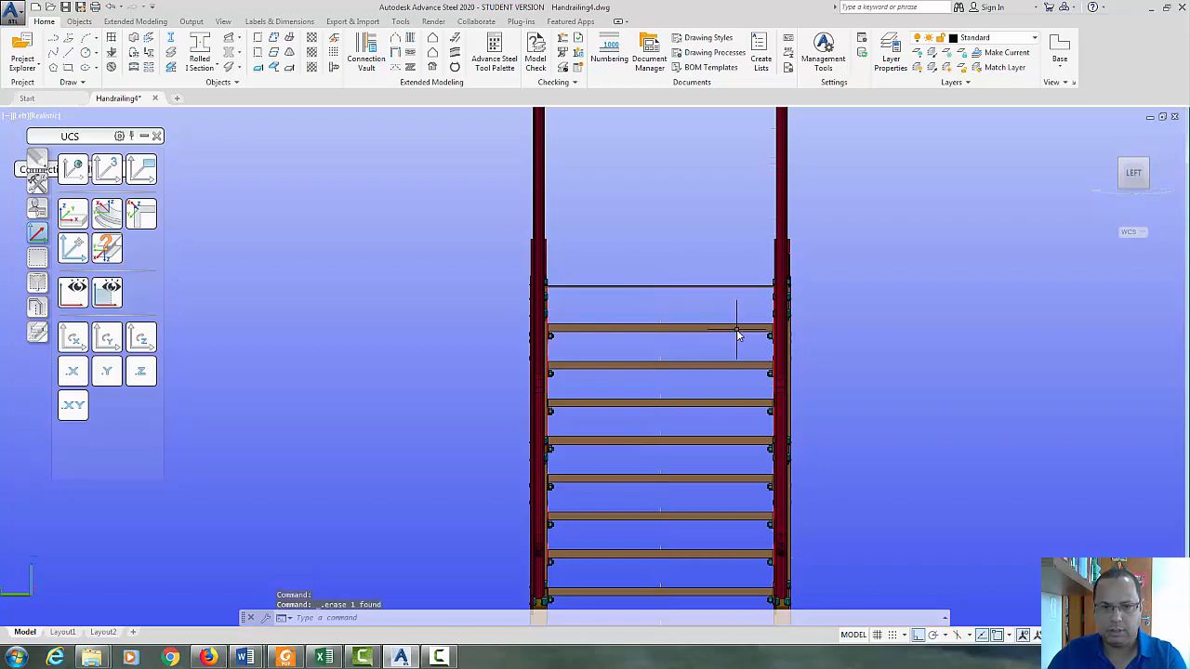
{"action": "left_click", "coordinate": [1095, 137]}
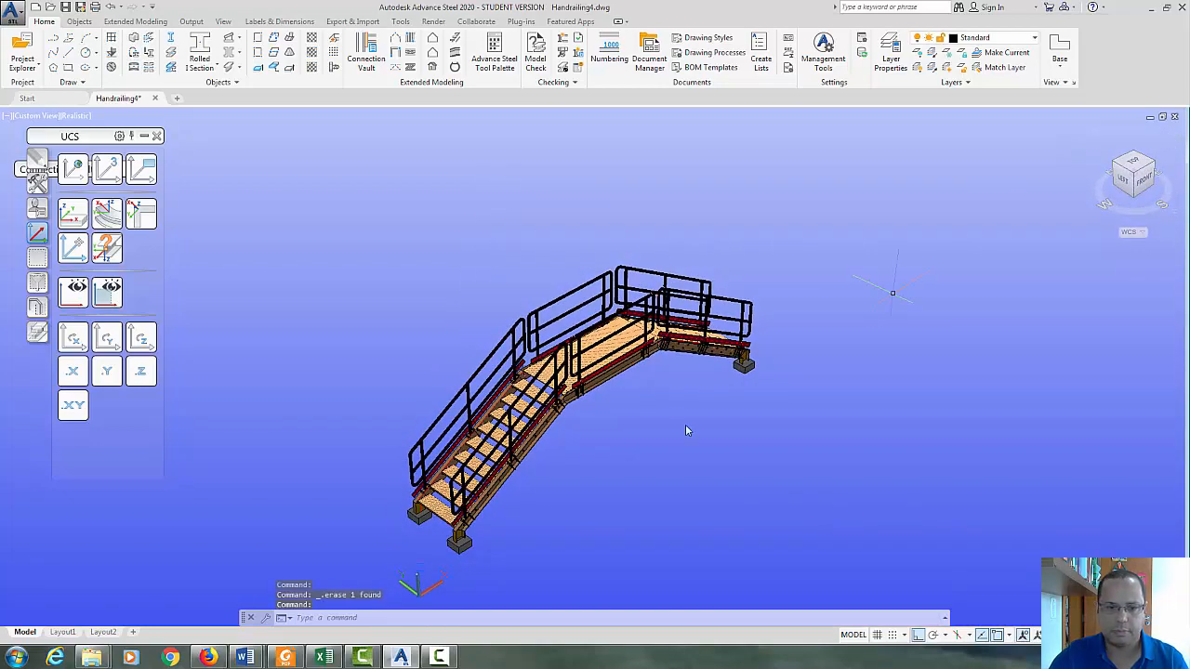
- Look over the completed stair and handrails, restore the home 3D view, and collapse the Advance Steel tool palette
{"action": "scroll", "coordinate": [676, 368], "scroll_direction": "up", "scroll_amount": 3}
{"action": "middle_click_drag", "start_coordinate": [672, 418], "coordinate": [675, 285]}
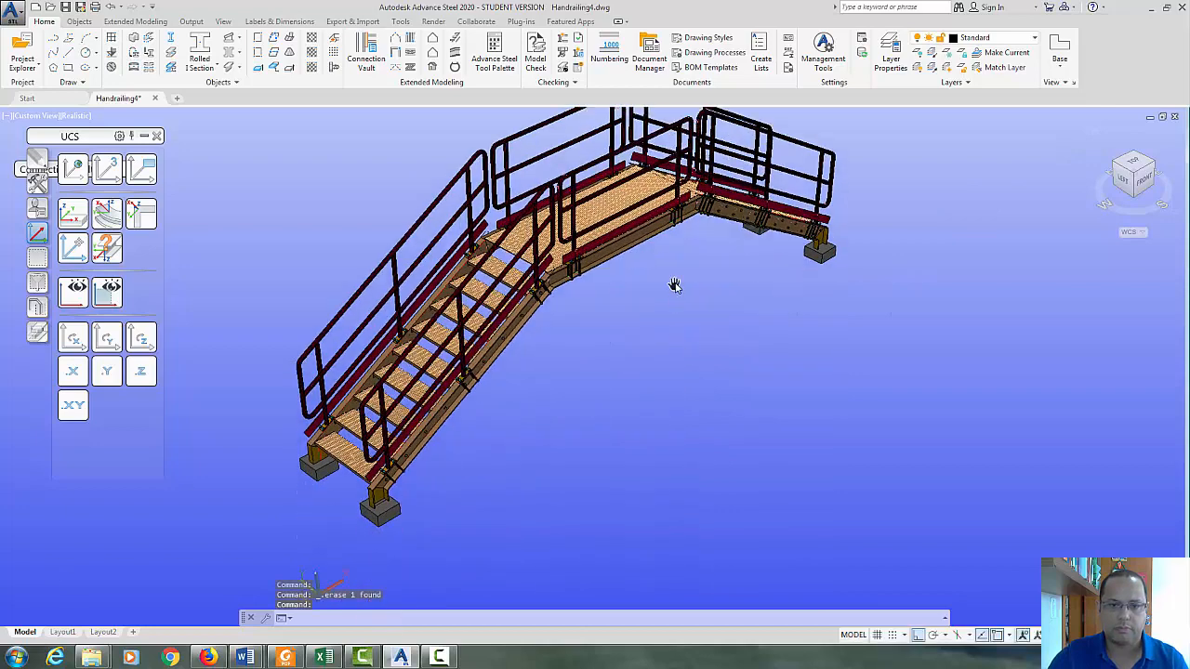
{"action": "middle_click_drag", "start_coordinate": [564, 448], "coordinate": [562, 383]}
{"action": "scroll", "coordinate": [561, 374], "scroll_direction": "down", "scroll_amount": 2}
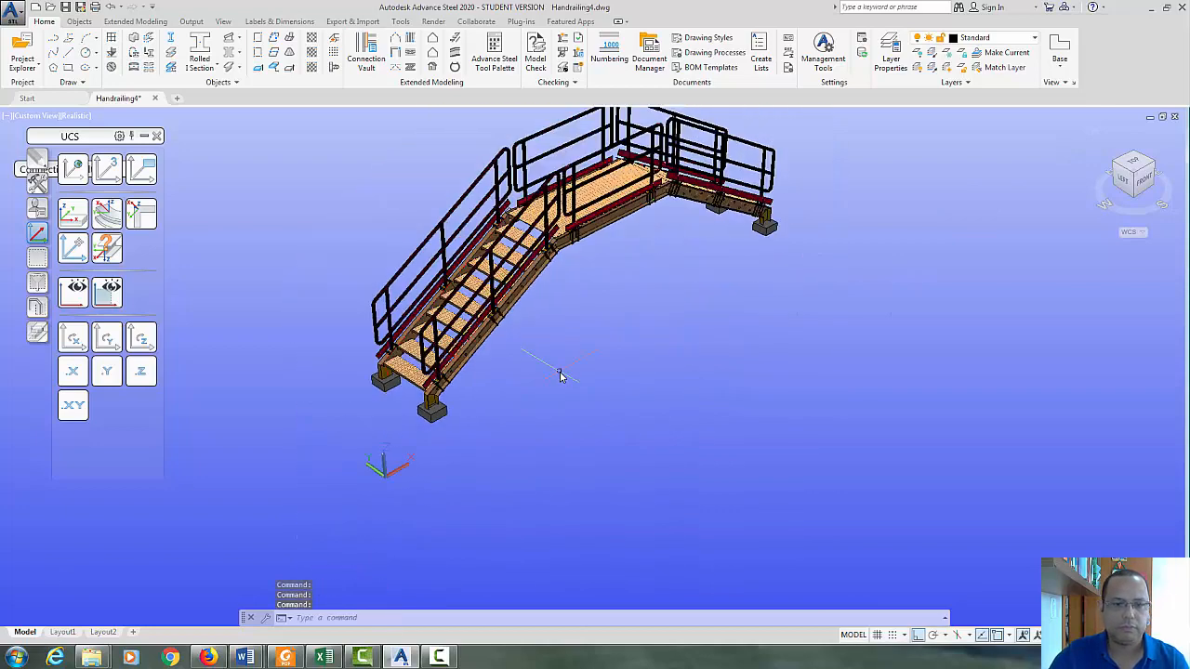
{"action": "left_click", "coordinate": [1097, 136]}
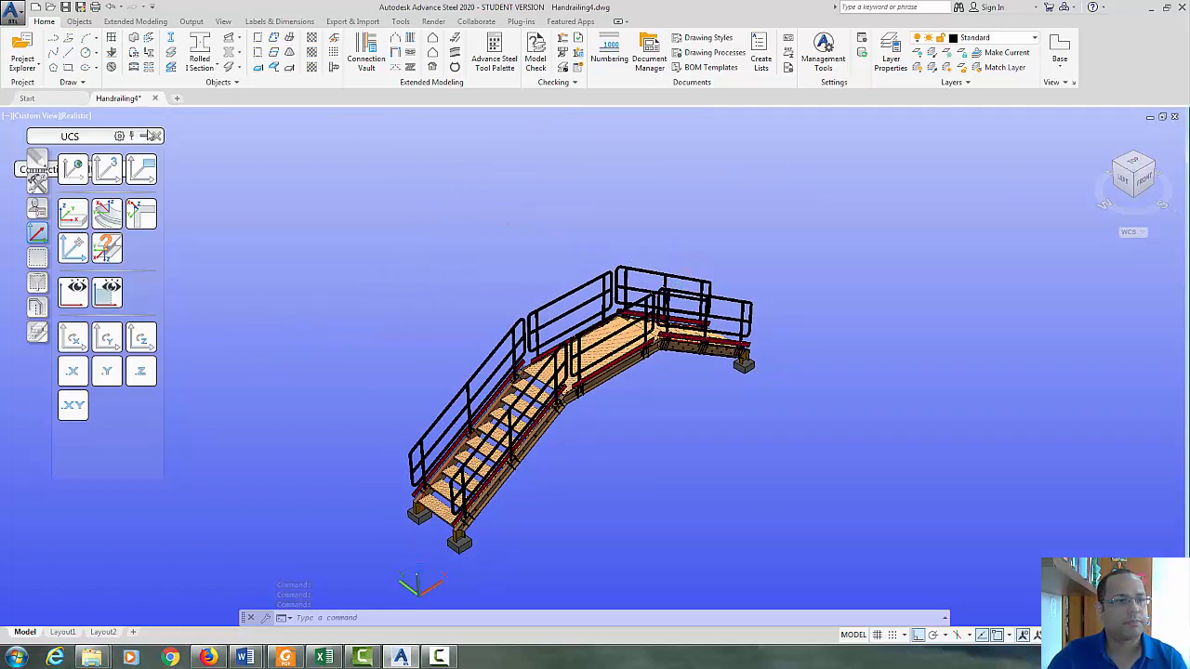
{"action": "left_click", "coordinate": [142, 137]}
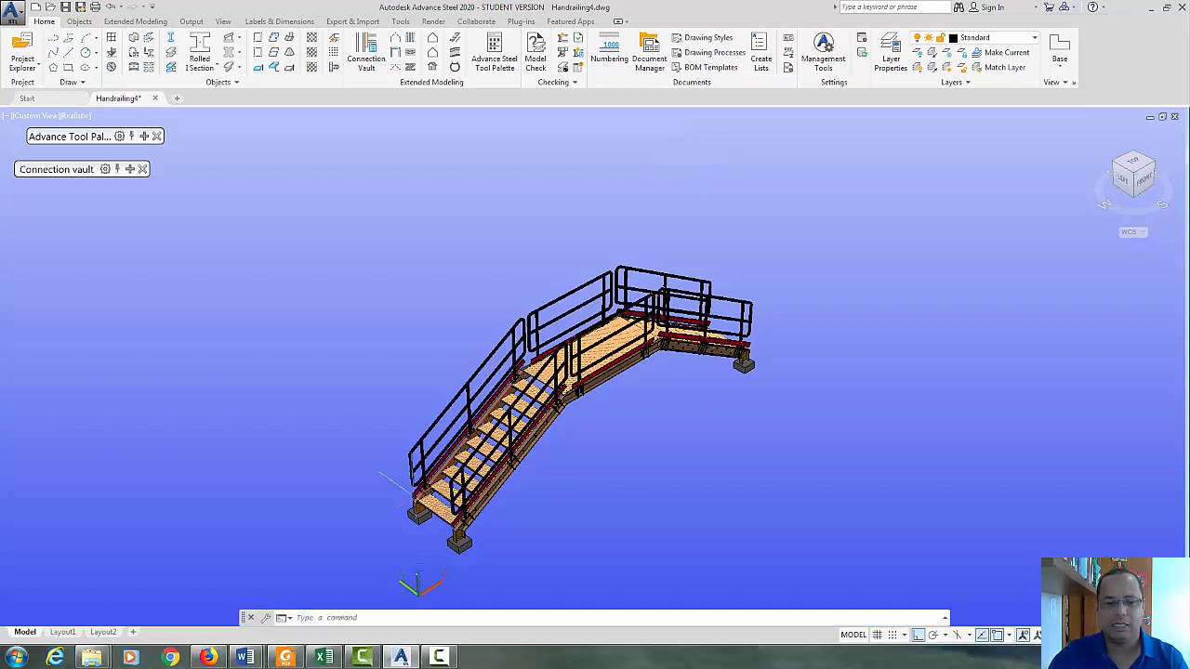
- Switch to Foxit Reader and compare the stair model with the platform handrail detail and its gap to the inclined railing
{"action": "left_click", "coordinate": [285, 658]}
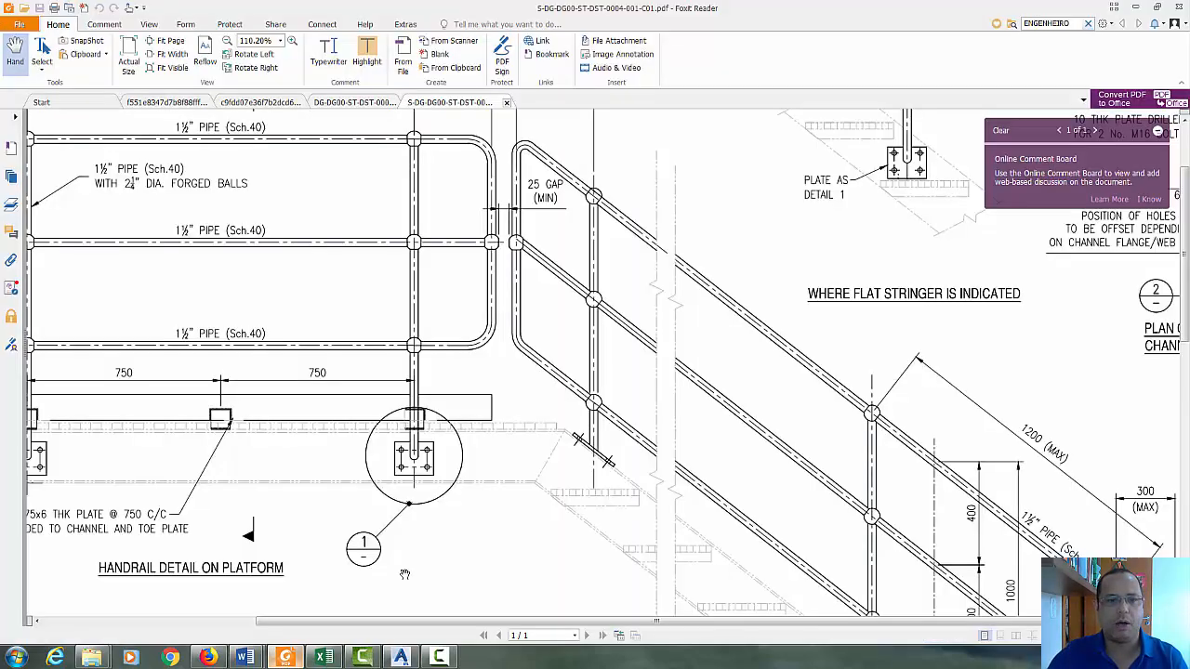
{"action": "left_click_drag", "start_coordinate": [436, 266], "coordinate": [873, 430]}
{"action": "left_click_drag", "start_coordinate": [559, 375], "coordinate": [526, 367]}
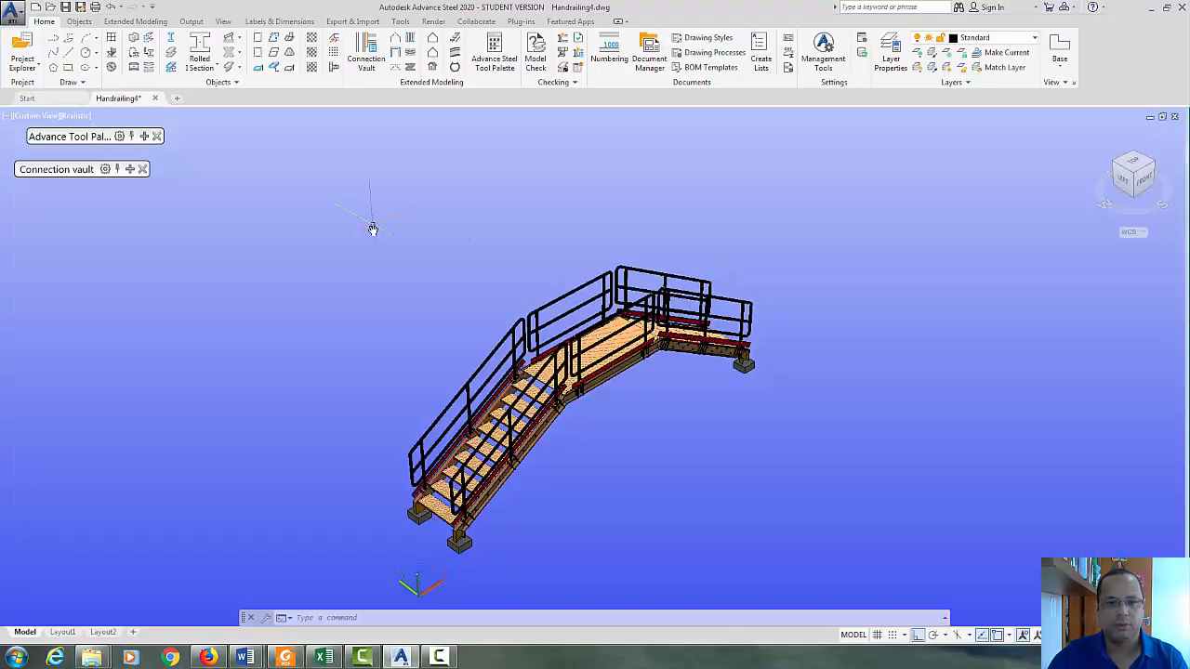
{"action": "key", "text": "alt+Tab"}
{"action": "left_click_drag", "start_coordinate": [854, 361], "coordinate": [757, 197]}
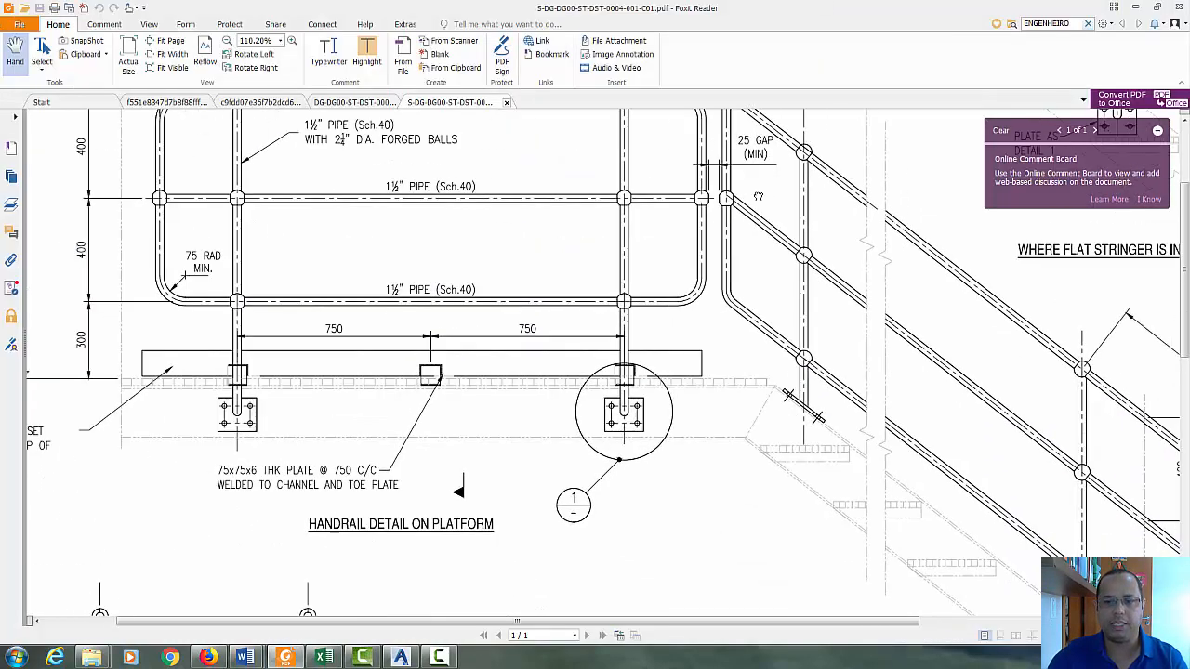
- Switch back to Advance Steel and save the Handrailing4 drawing
{"action": "key", "text": "alt+Tab"}
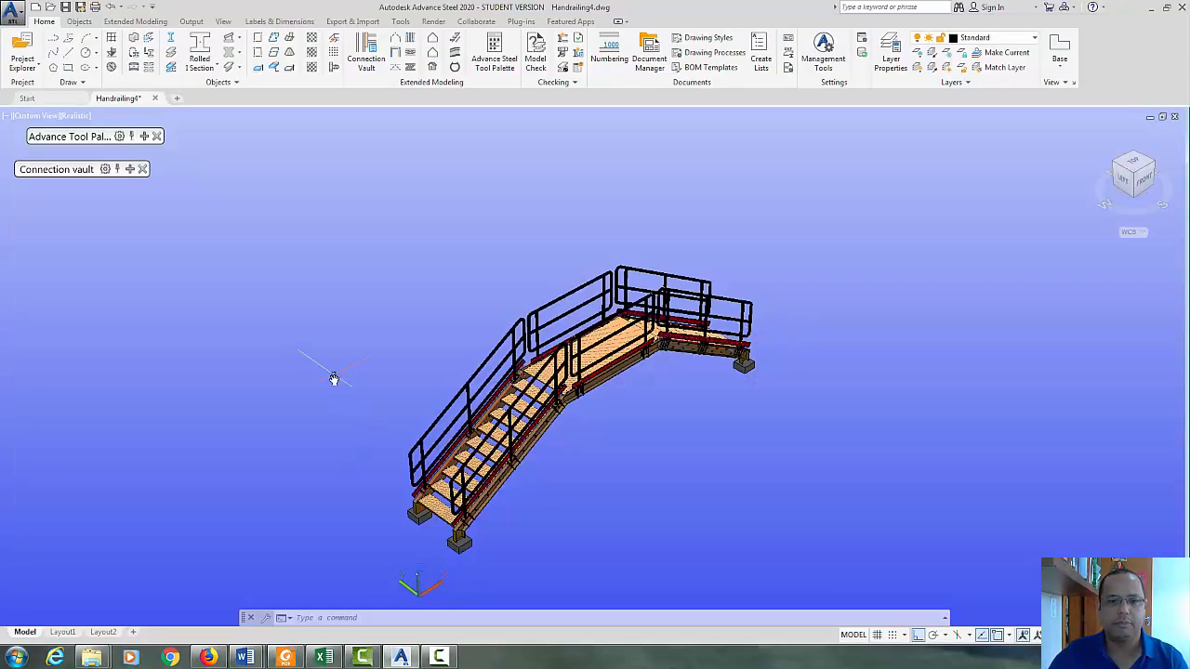
{"action": "left_click", "coordinate": [66, 7]}
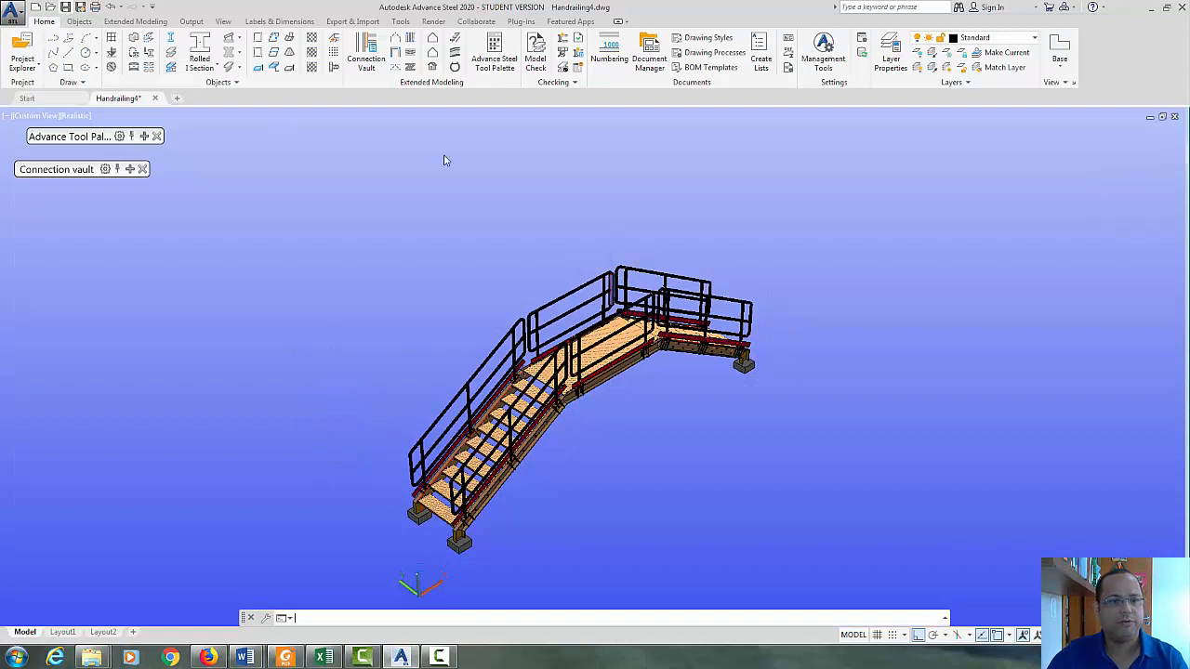